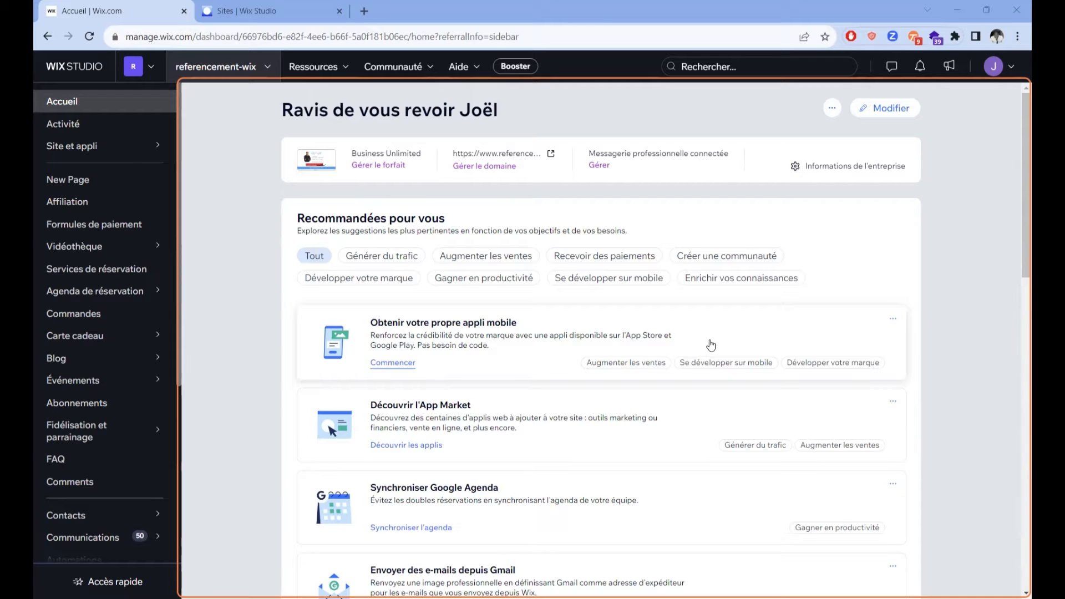
Open the referencement-wix site in the website editor using the dashboard's quick access shortcuts.
left_click(109, 582)
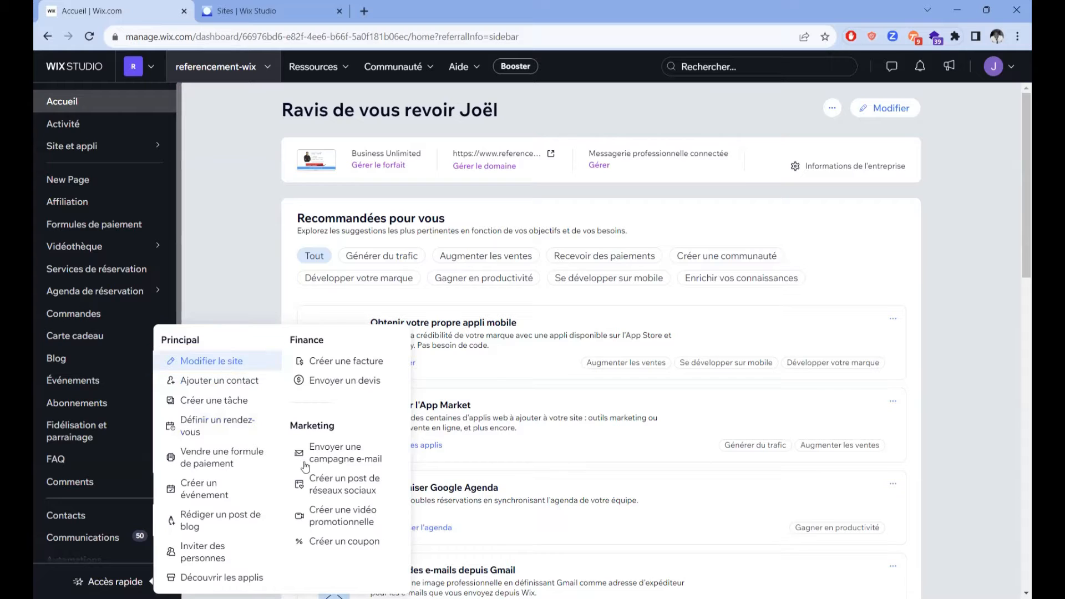
left_click(319, 484)
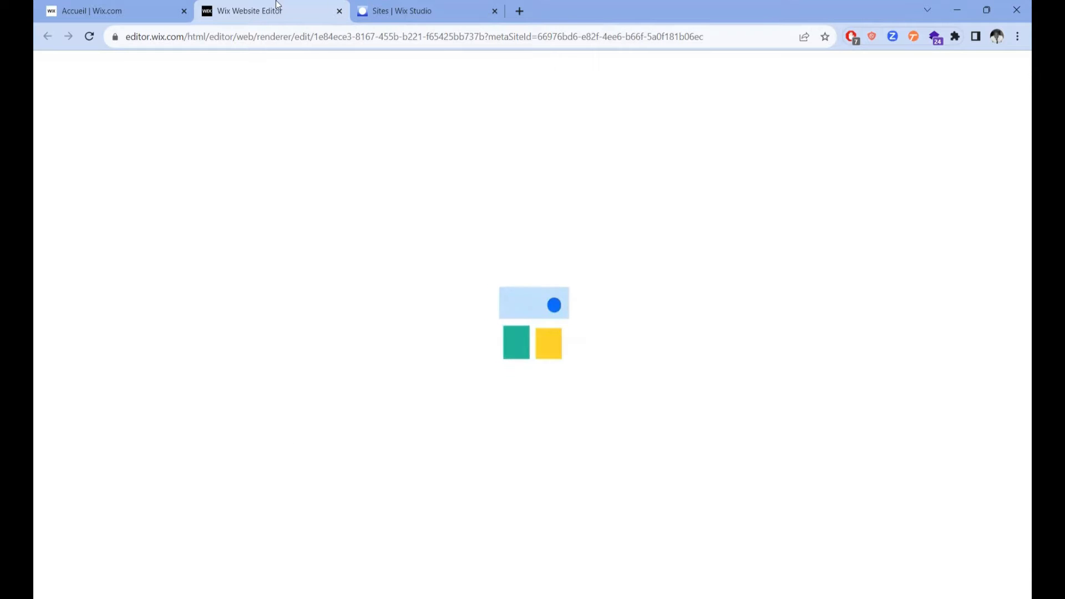
Look through the folders and sites in the account's Sites overview.
left_click(473, 7)
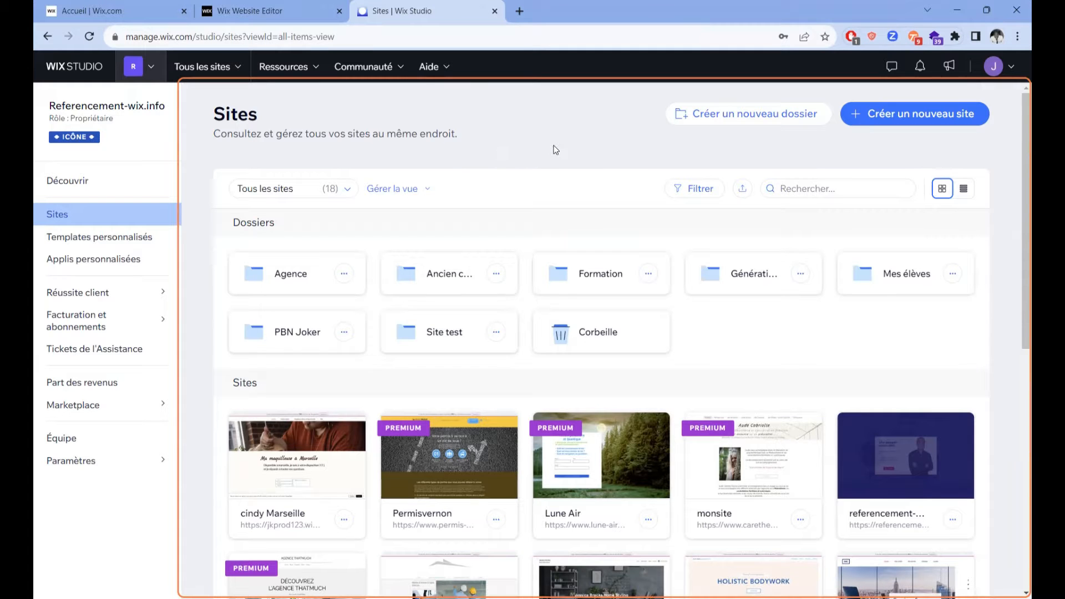
scroll(554, 149, "down", 2)
left_click(648, 206)
scroll(983, 377, "down", 2)
mouse_move(906, 283)
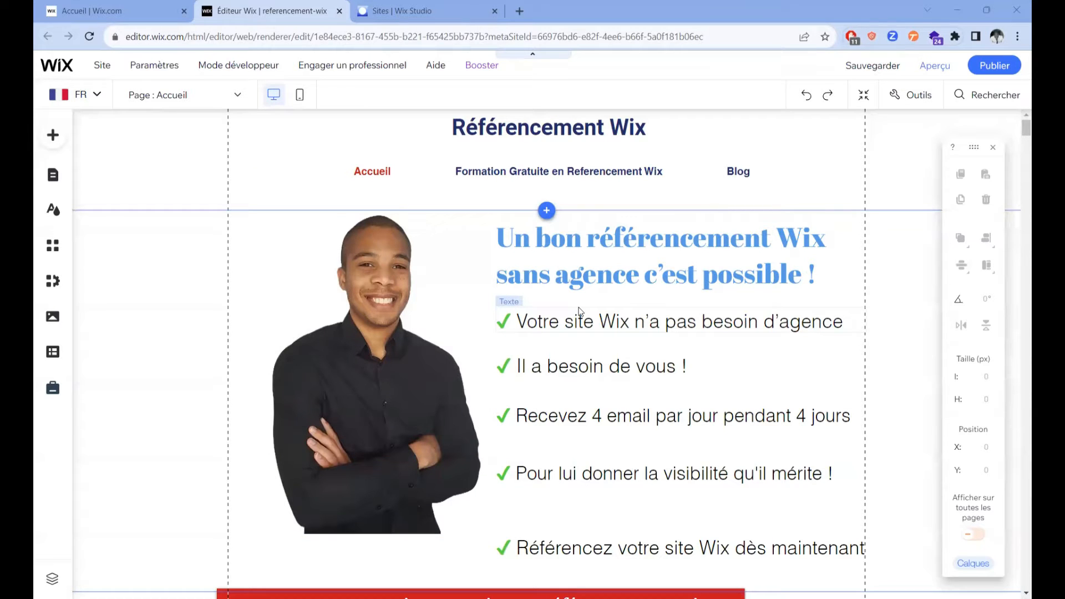
Open the site's page manager and view the settings of the default member sign-up and login forms.
left_click(233, 98)
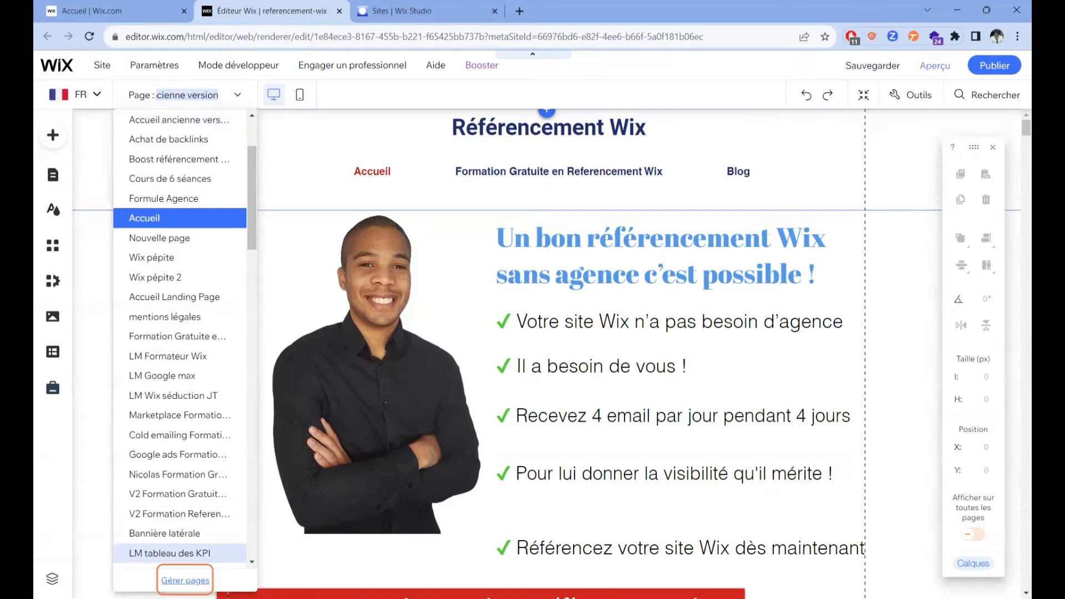
left_click(185, 580)
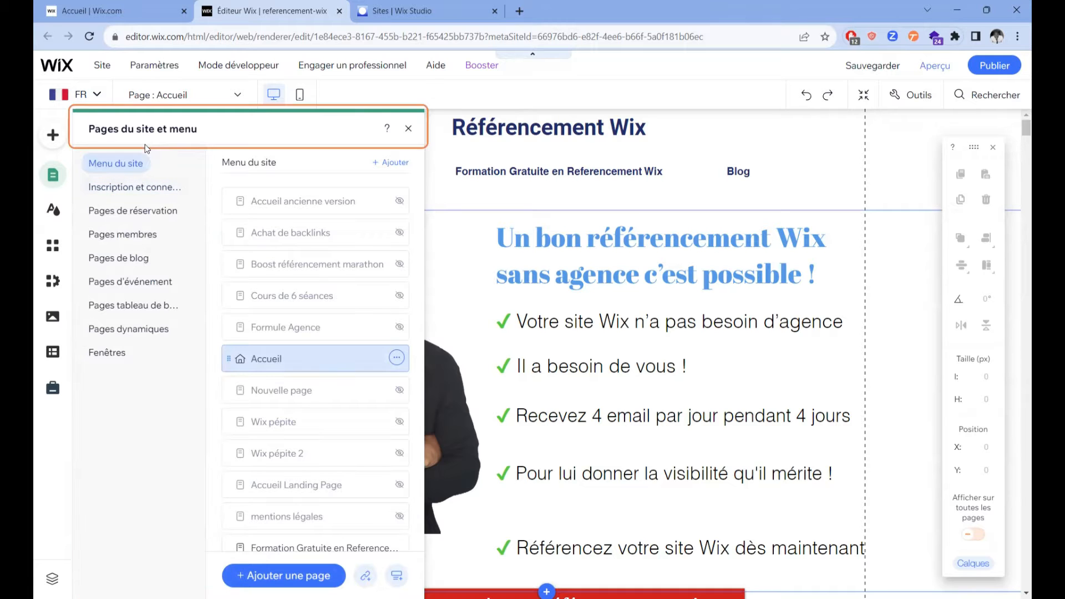
left_click(135, 186)
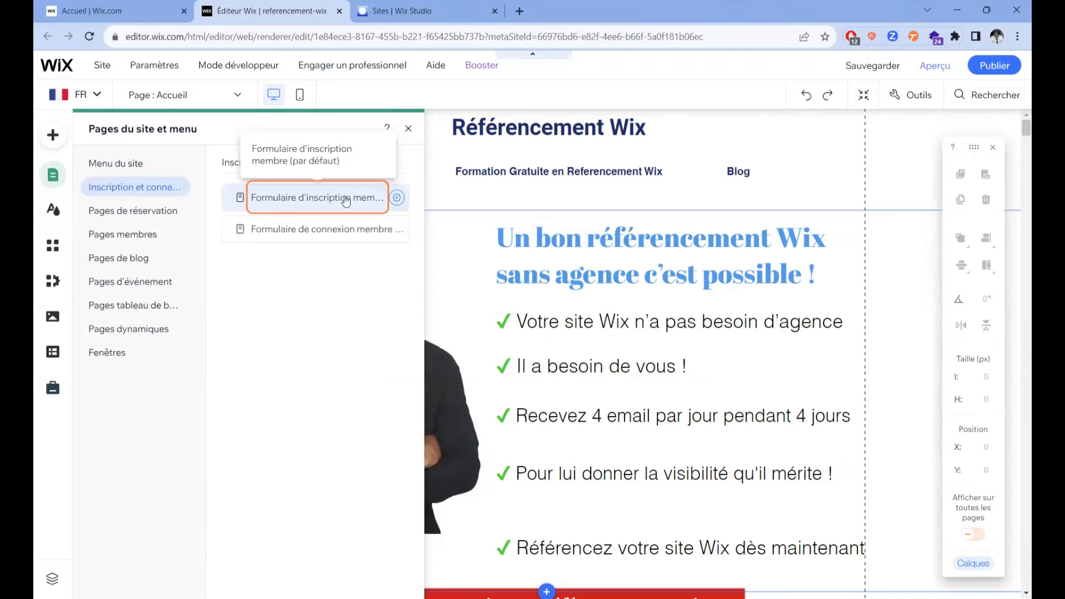
left_click(346, 203)
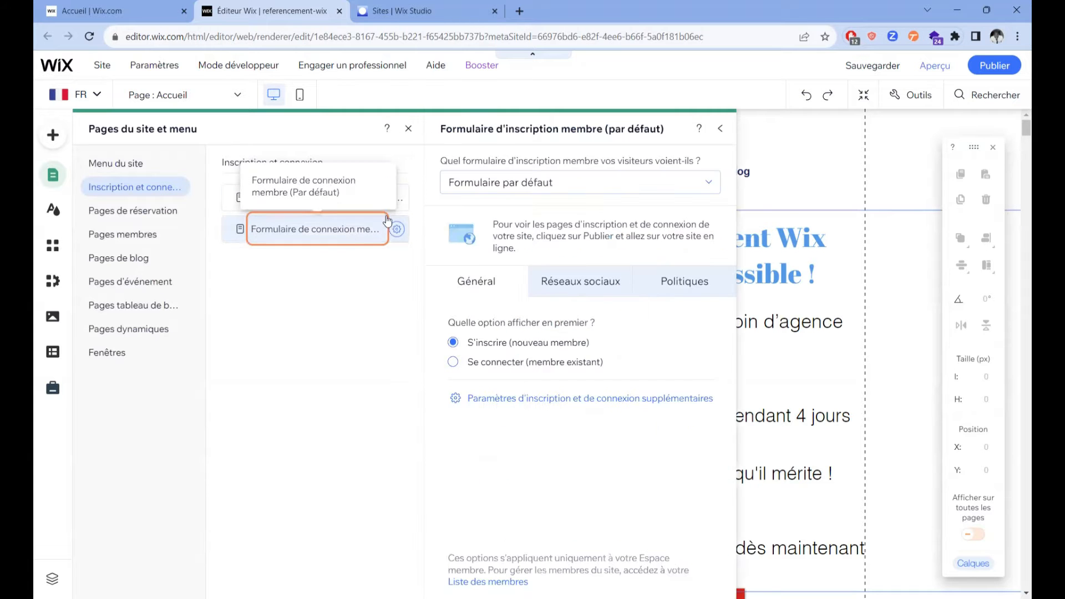
left_click(724, 131)
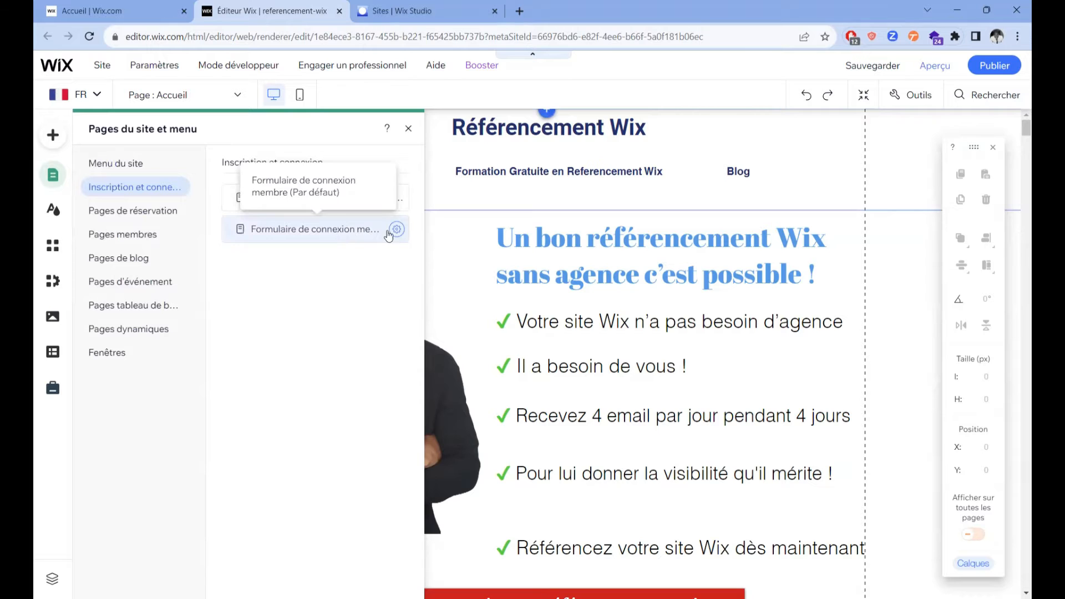
left_click(397, 229)
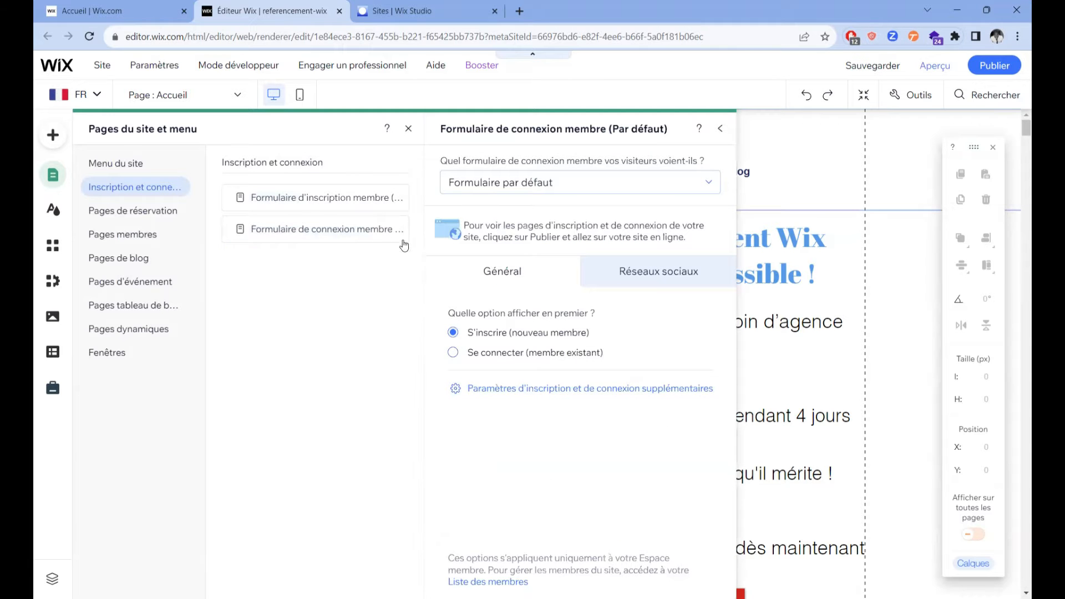
Look through the booking pages and the member pages, then return to the site menu's page list.
left_click(133, 211)
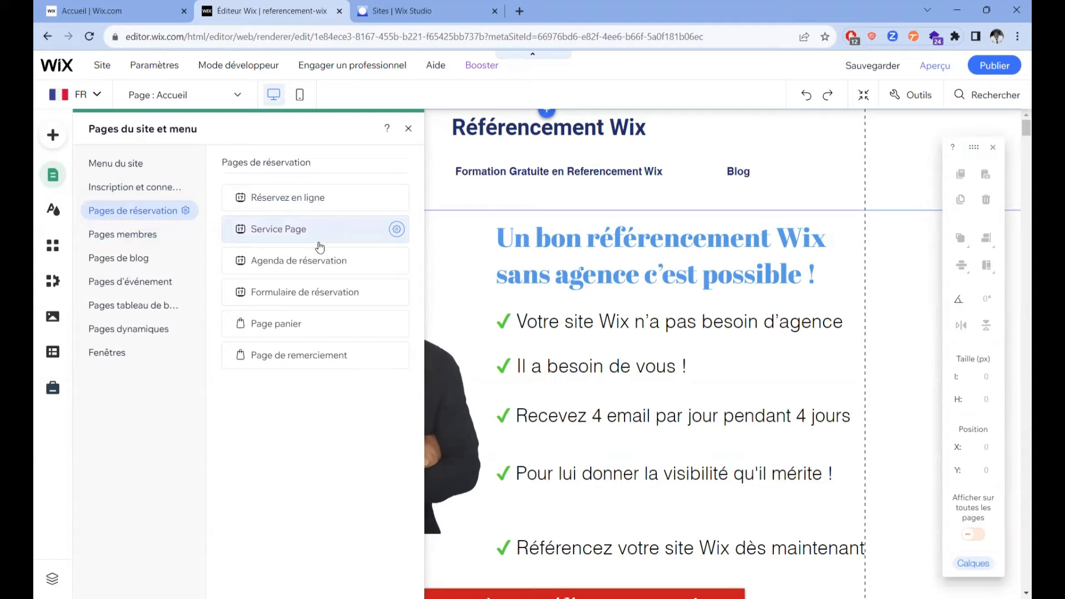
left_click(375, 204)
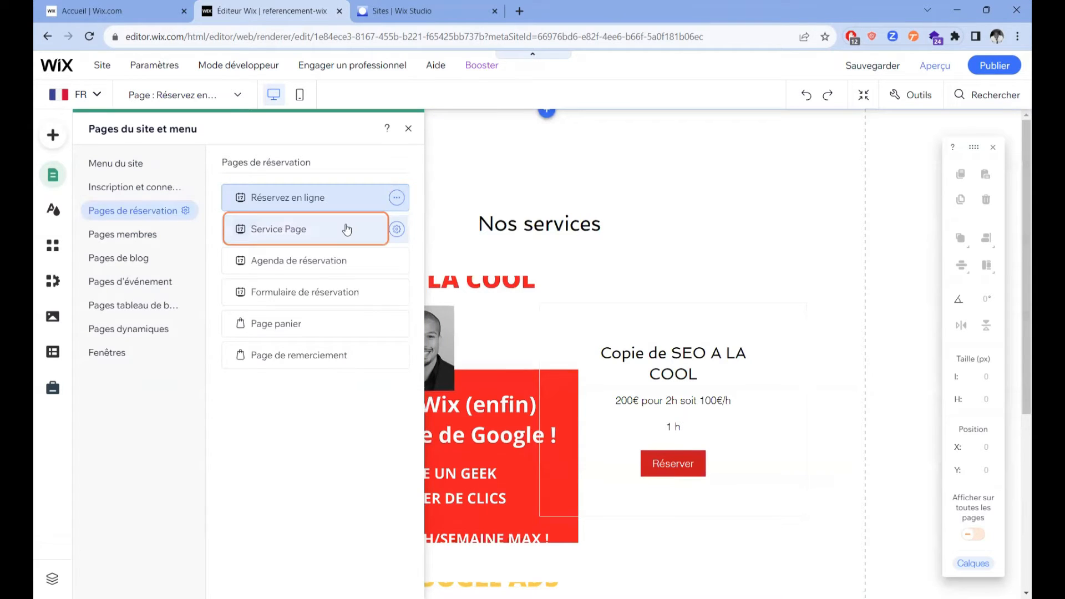
left_click(333, 263)
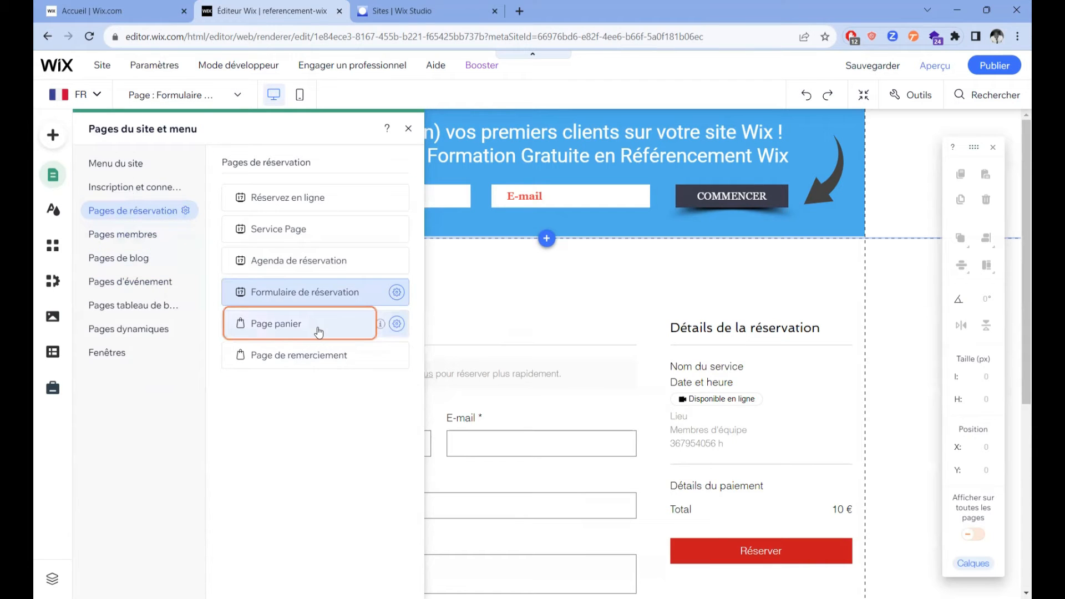
left_click(119, 238)
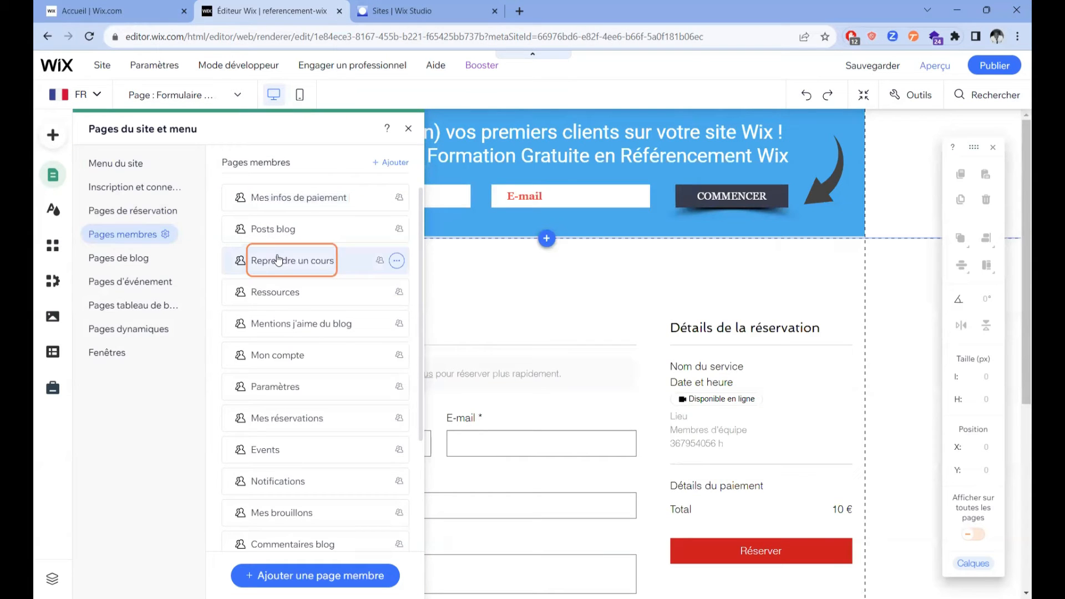
left_click(152, 168)
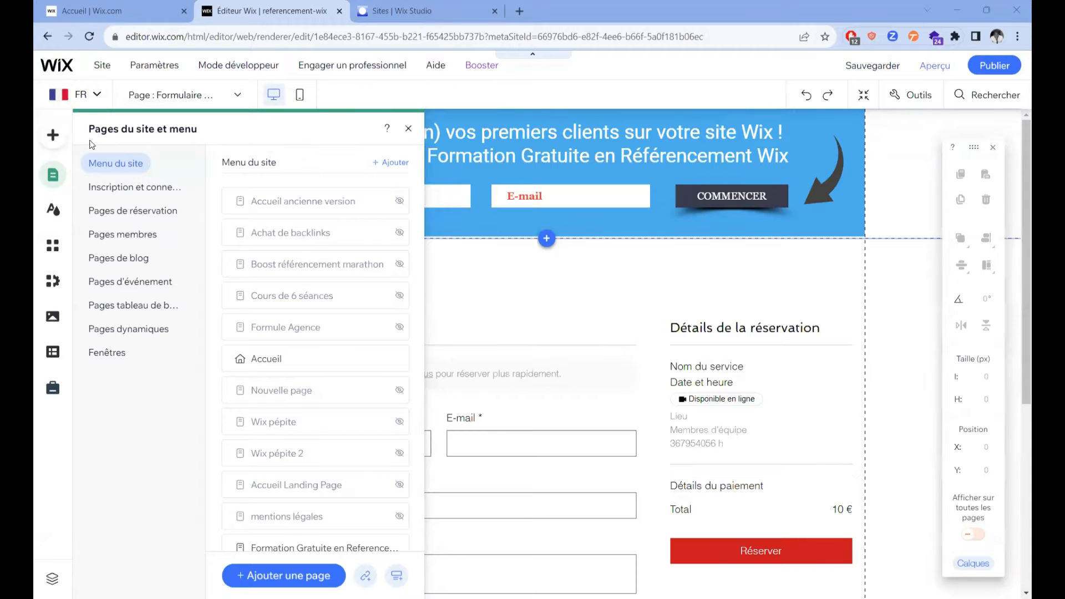
Browse the Services strip designs among the elements that can be added to the site.
left_click(50, 136)
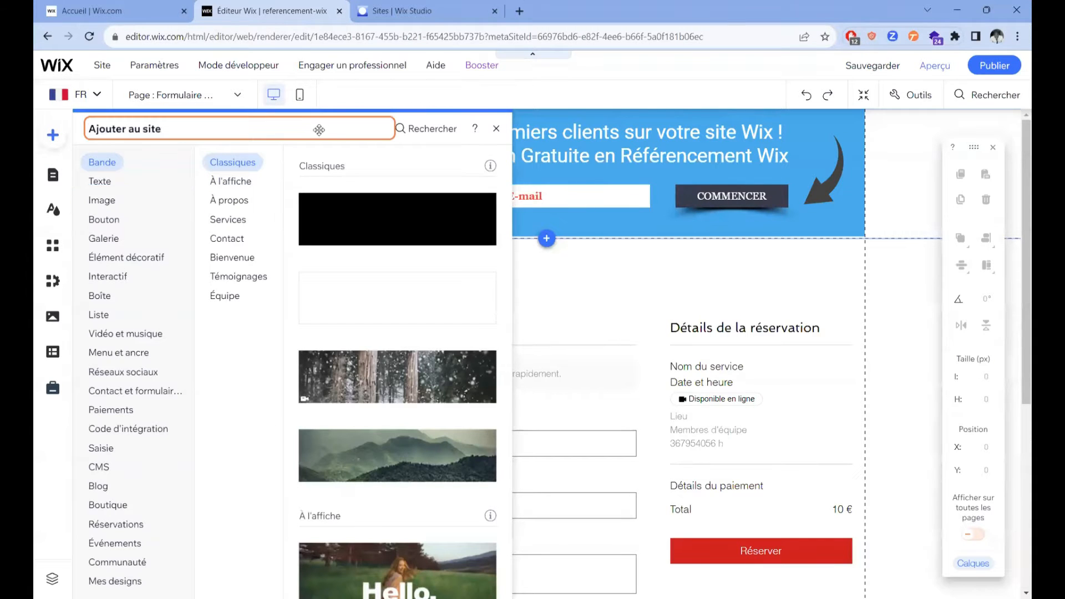
left_click(252, 222)
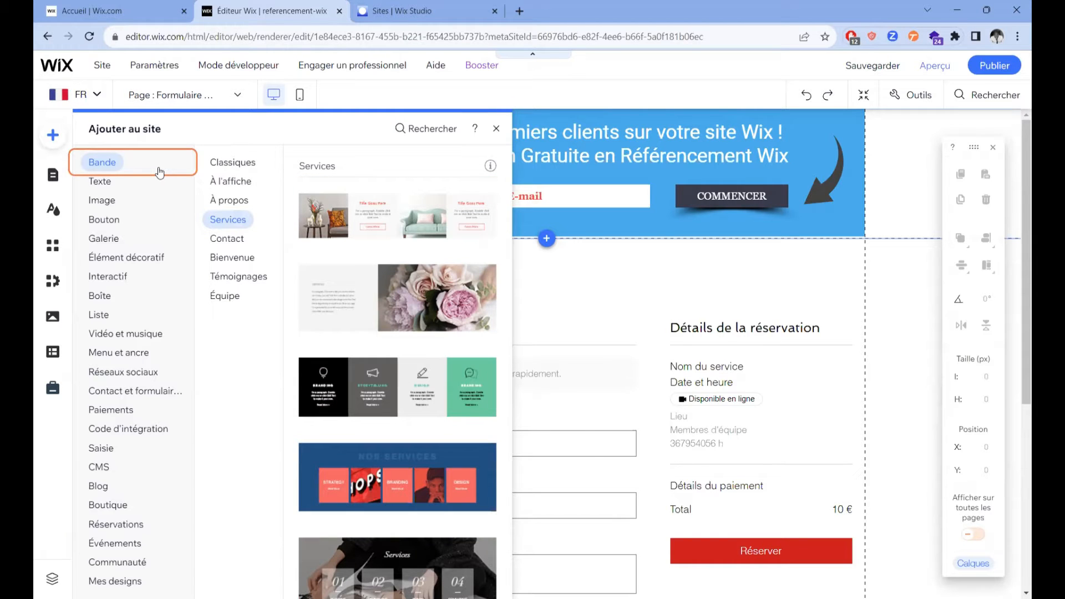
Switch the editor to the Accueil ancienne version page and briefly view the classic strips available to add.
left_click(236, 95)
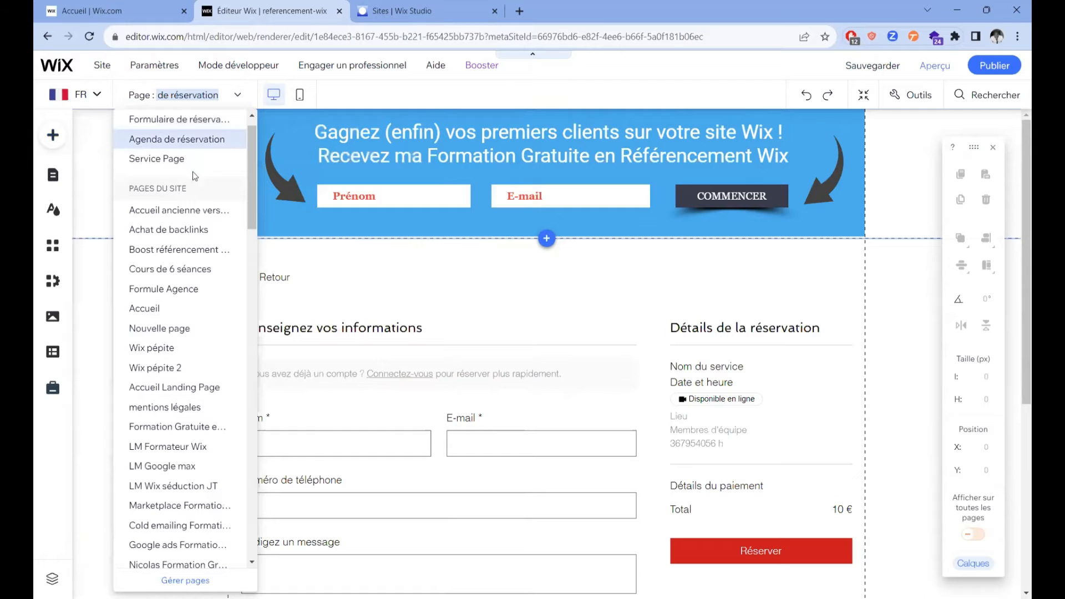
scroll(203, 200, "up", 1)
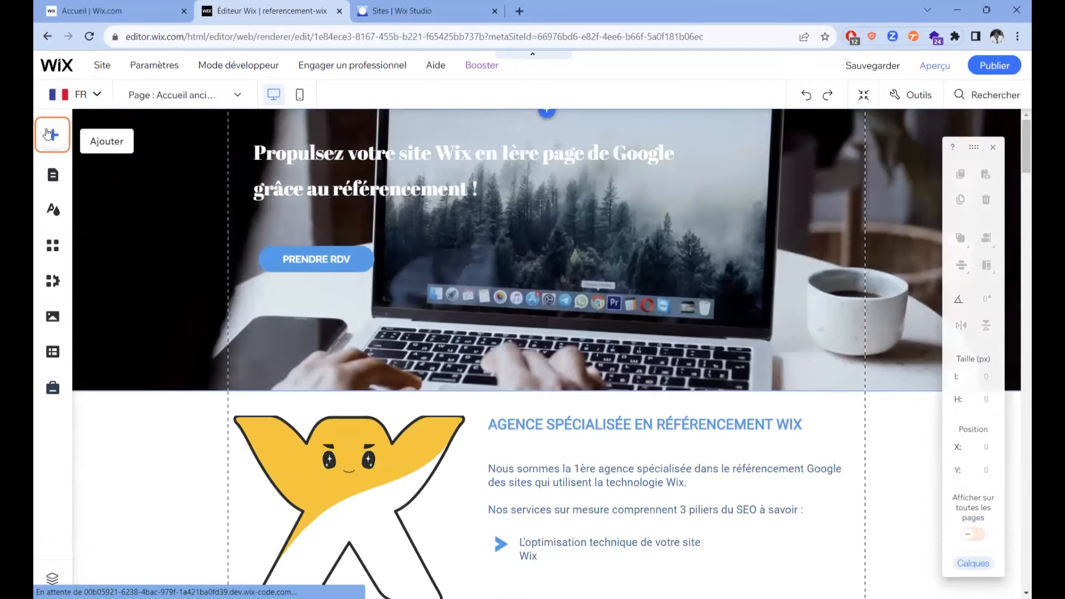
left_click(50, 134)
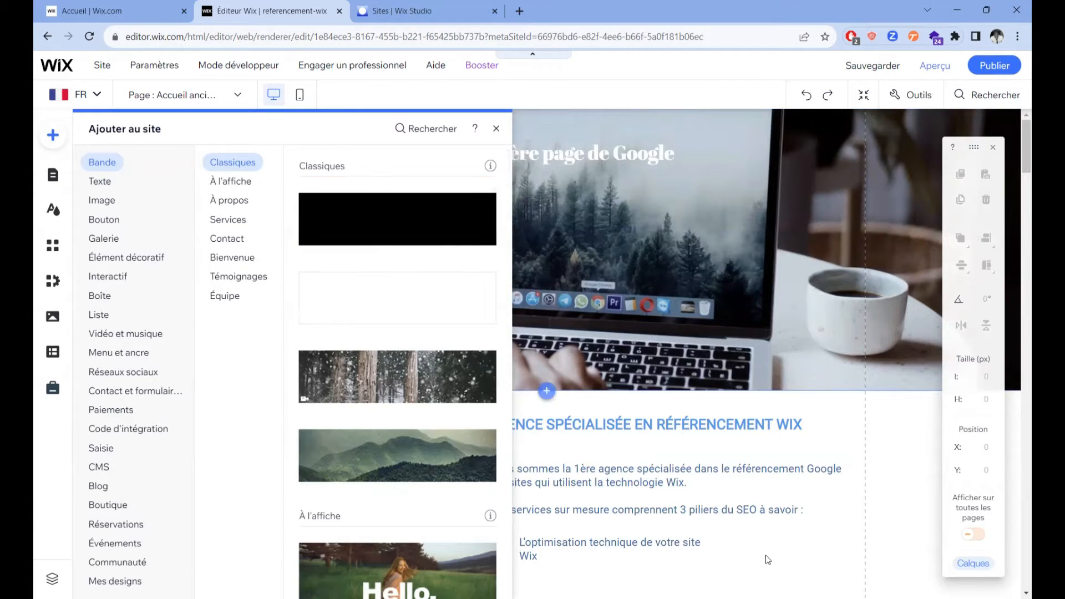
left_click(487, 128)
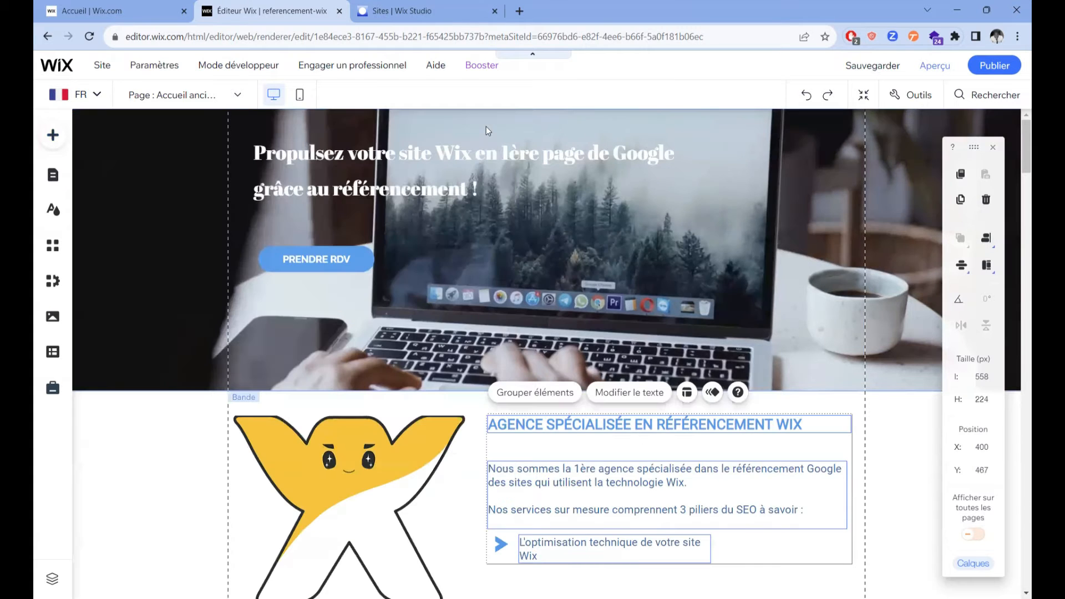
Examine the old home page's sections from the agency presentation to the SEO packages, and bring up the list of pages.
scroll(520, 271, "down", 3)
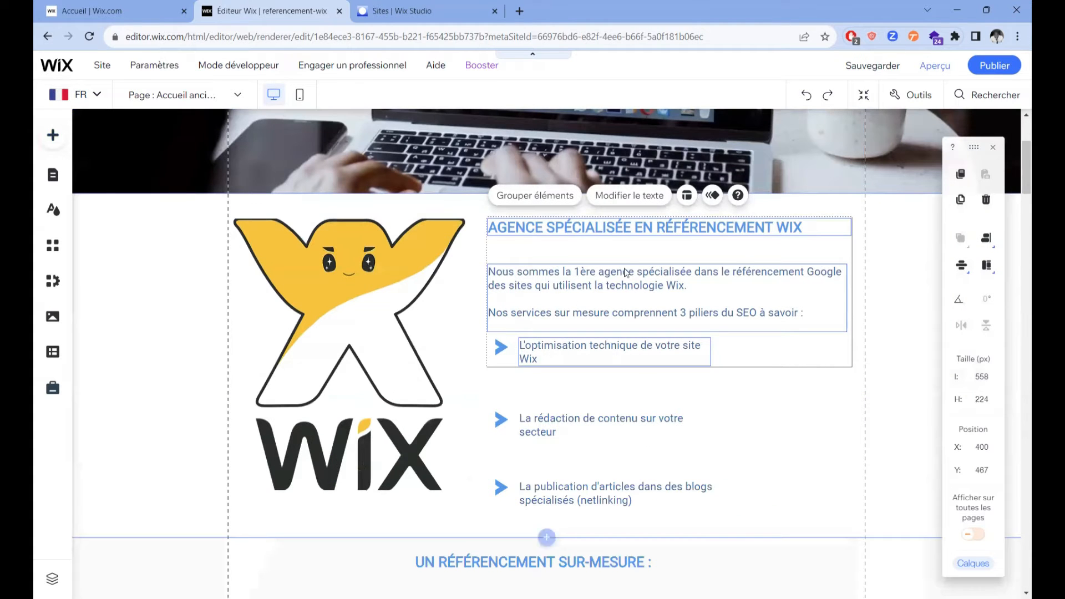
left_click(497, 360)
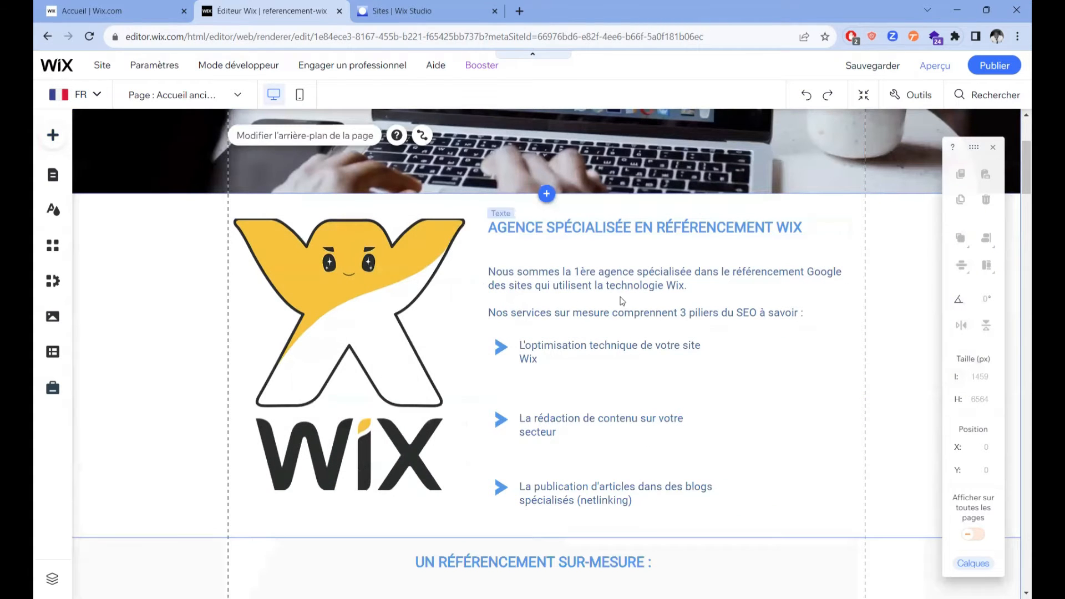
scroll(610, 244, "down", 6)
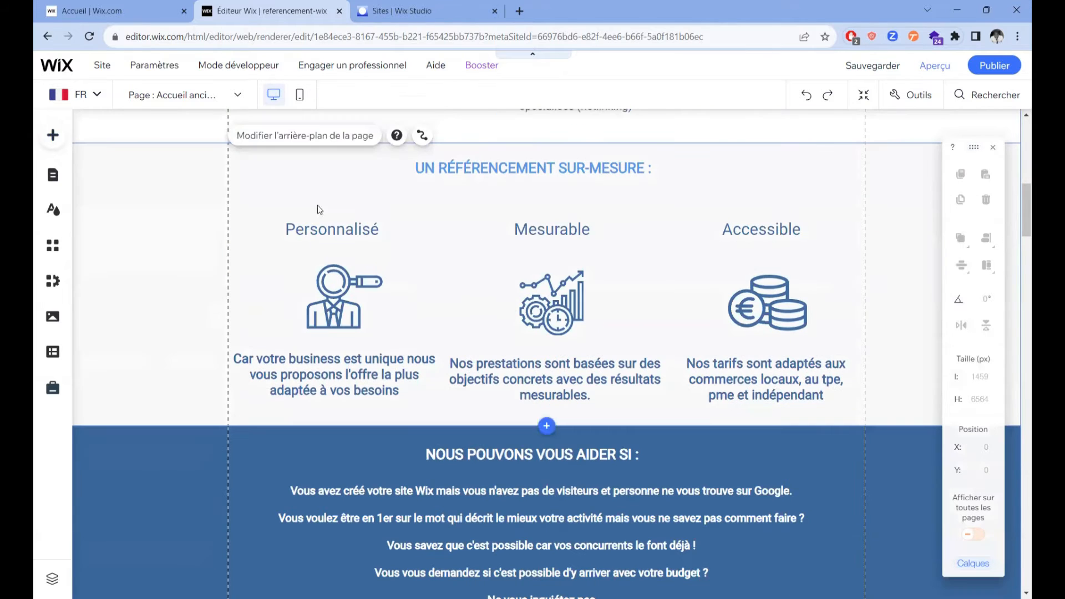
scroll(574, 256, "down", 4)
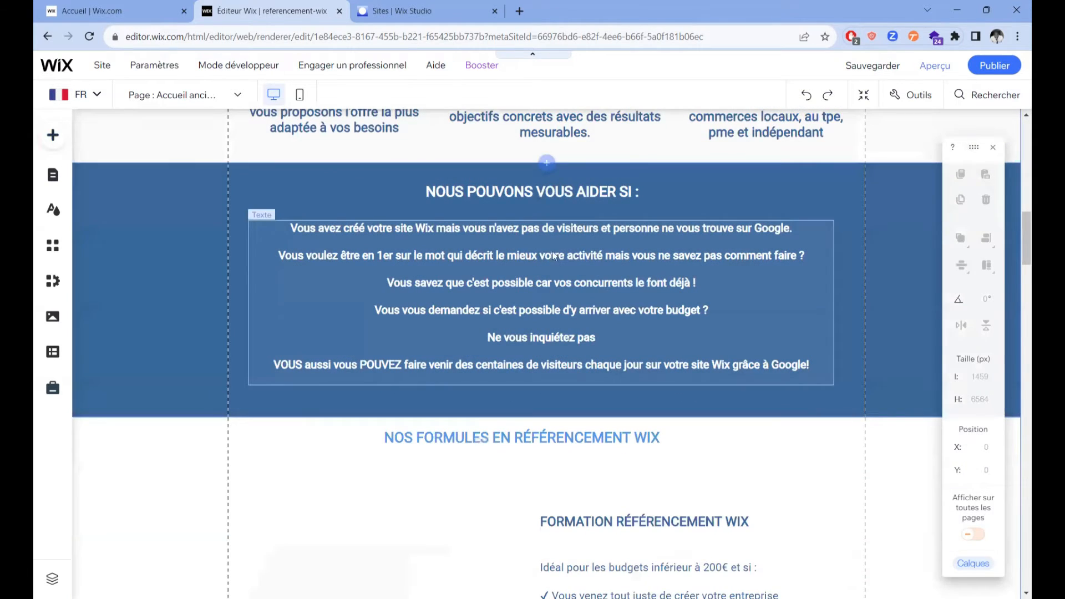
scroll(646, 369, "down", 4)
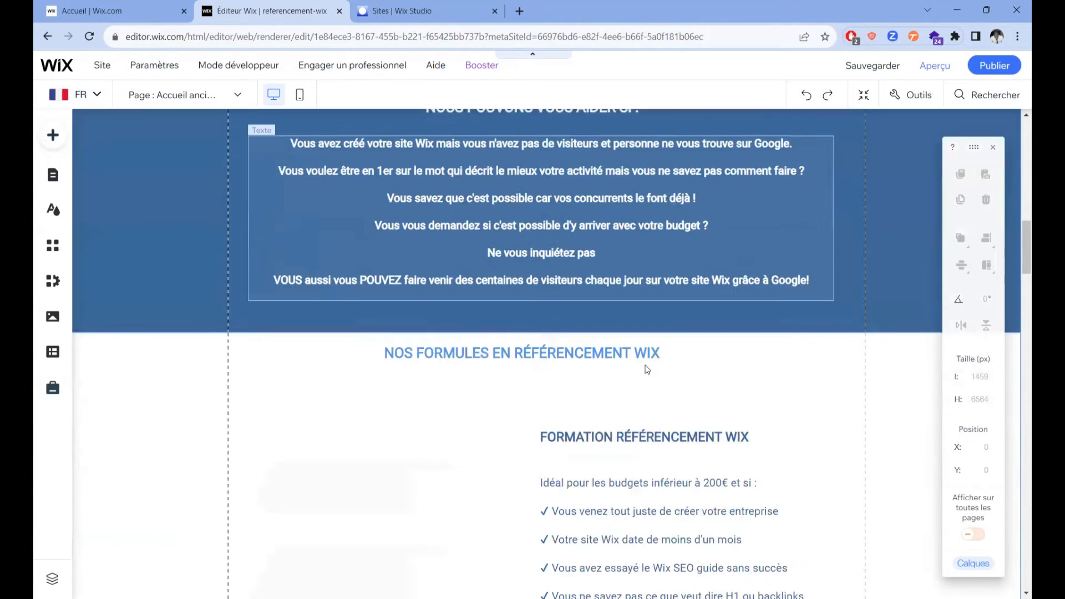
scroll(611, 335, "up", 7)
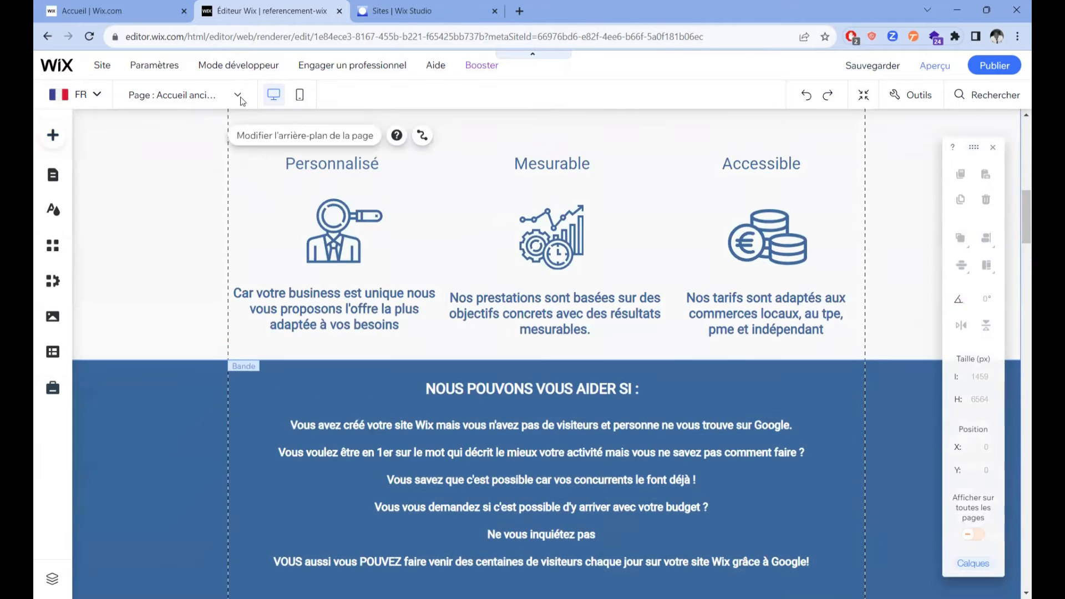
left_click(237, 94)
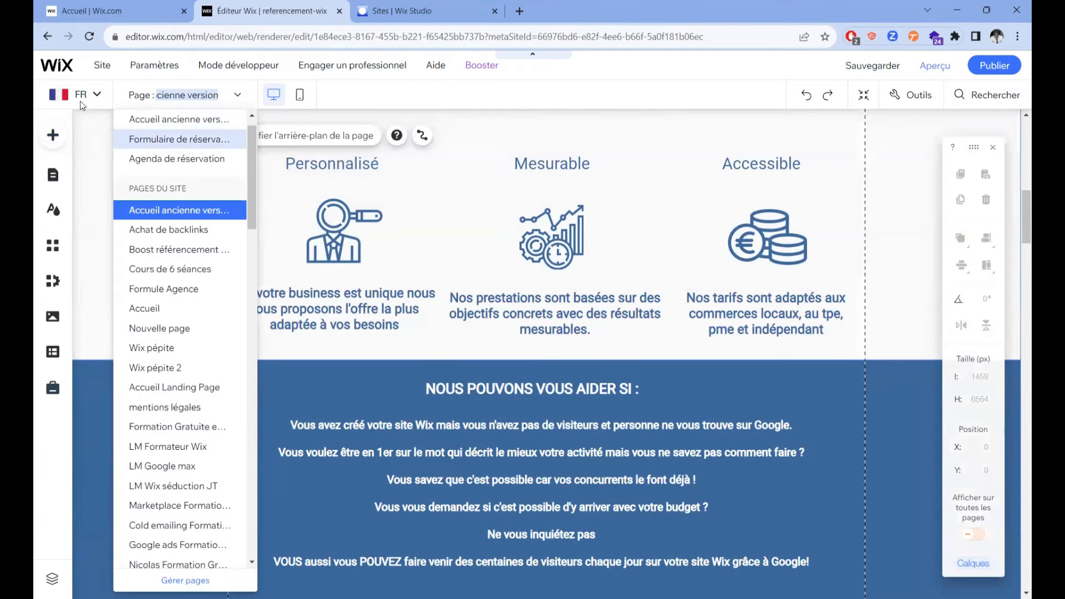
Browse the text elements that can be added: themed text, titles and paragraphs.
left_click(53, 136)
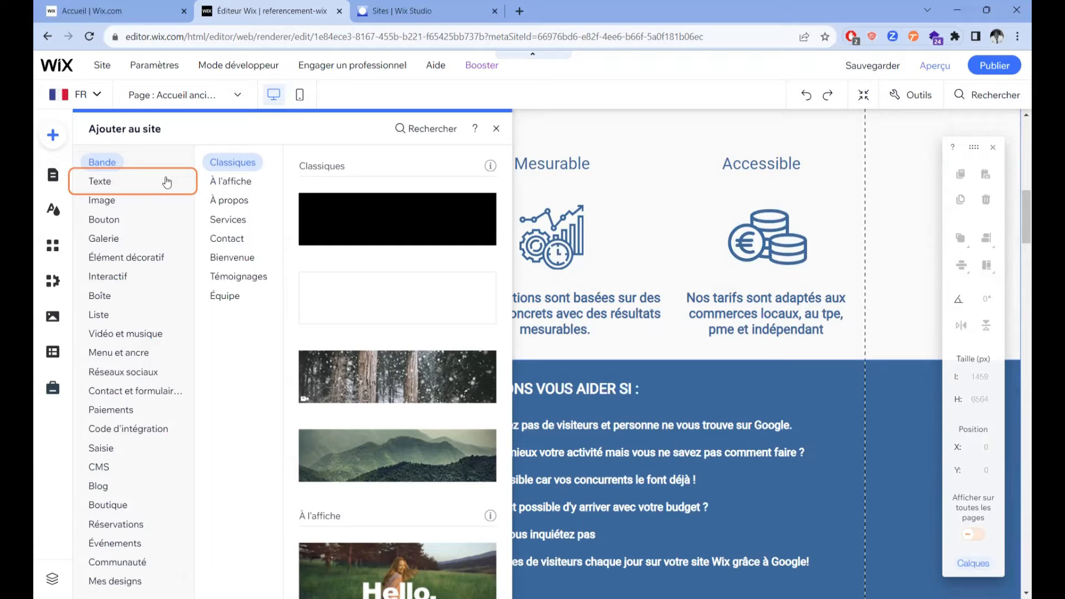
left_click(99, 188)
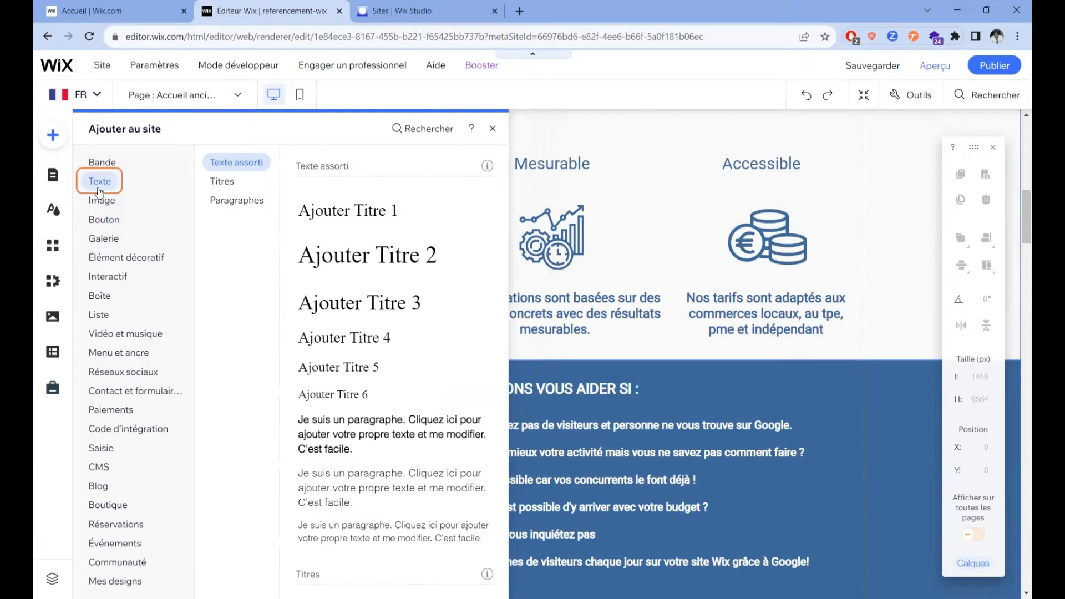
left_click(224, 183)
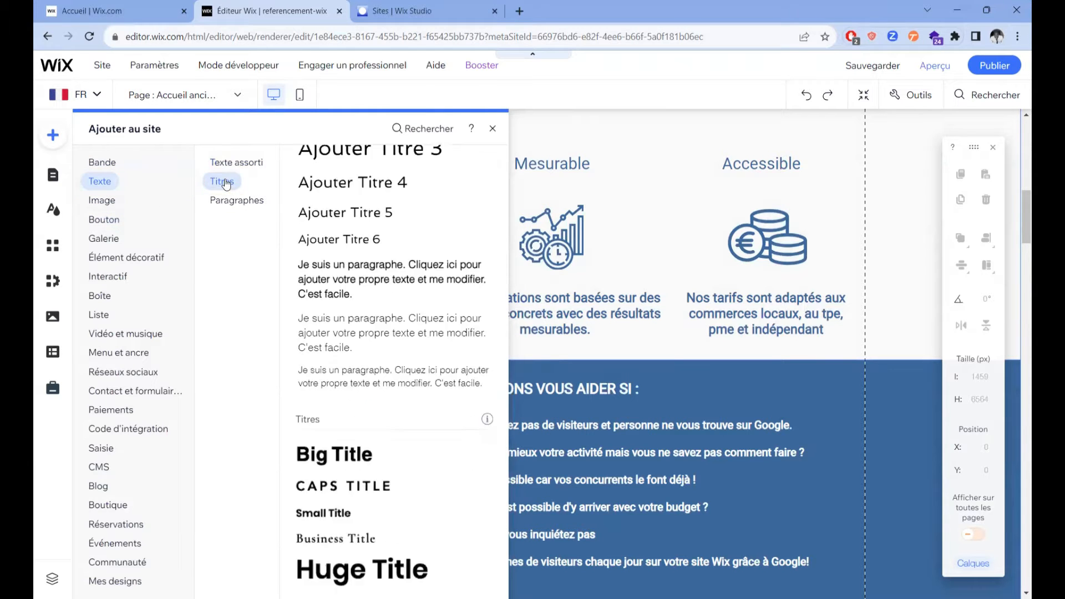
left_click(233, 201)
left_click(232, 163)
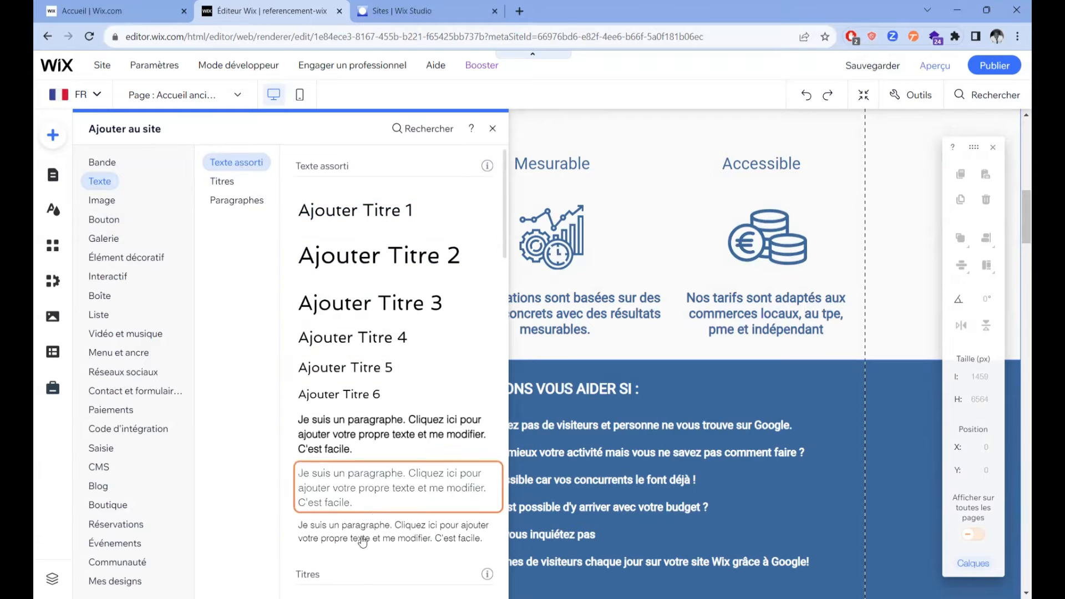
Browse the image sources that can be added, including uploads, site images and the free Wix illustrations.
left_click(128, 209)
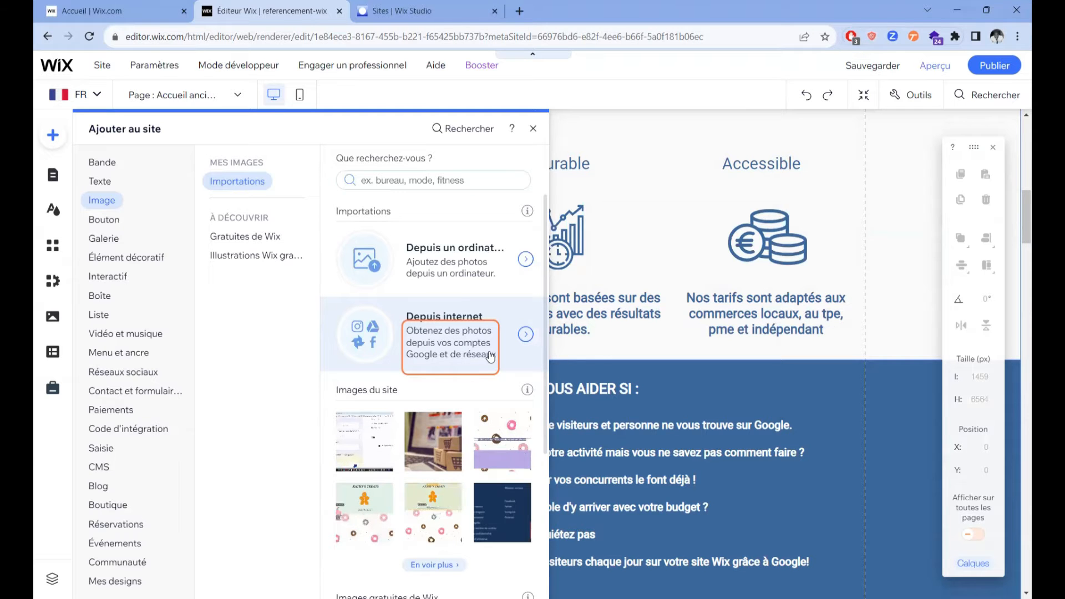
left_click(283, 254)
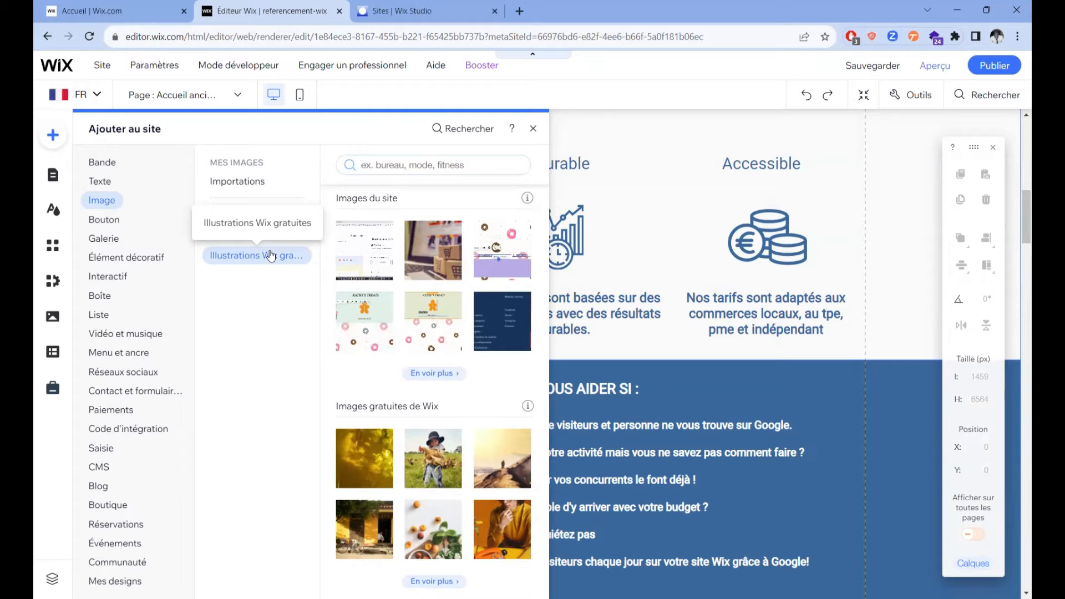
scroll(462, 355, "down", 4)
scroll(463, 355, "down", 3)
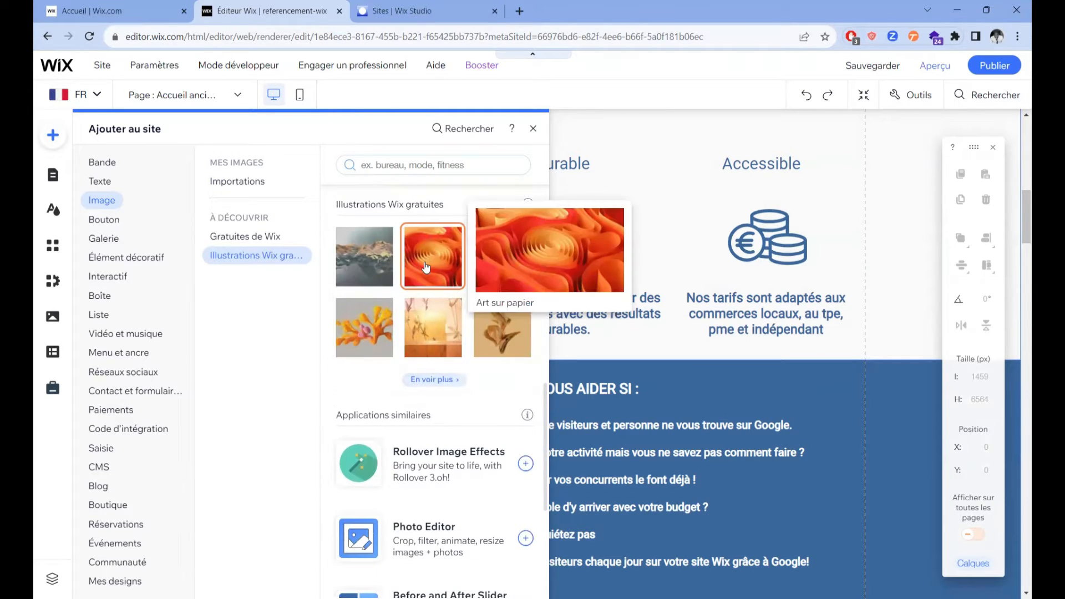
Compare the free Wix images with the free Wix illustrations among the image sources.
scroll(402, 342, "up", 3)
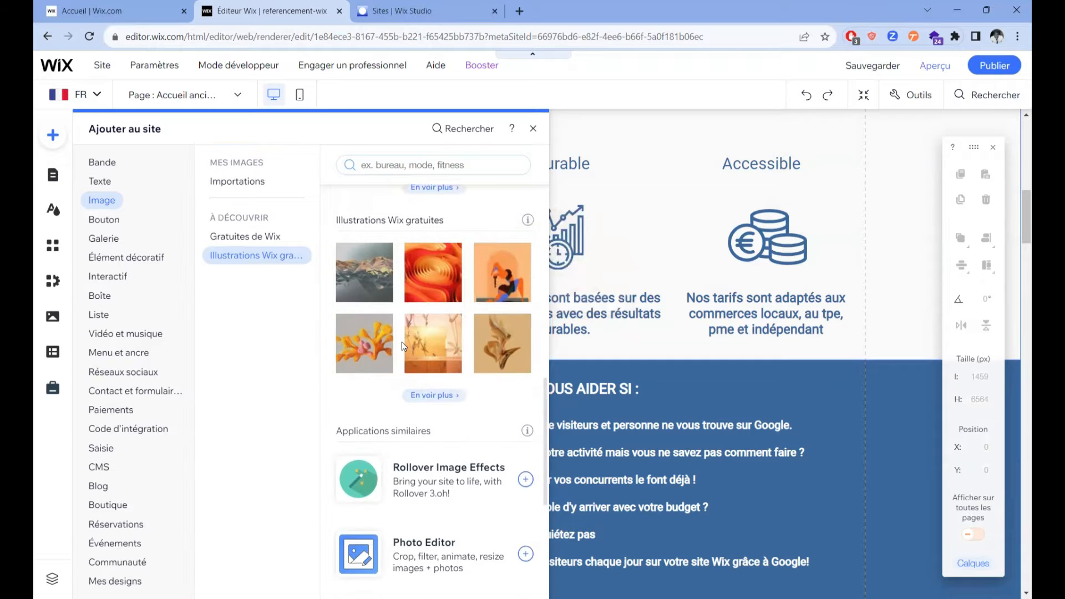
scroll(401, 342, "up", 1)
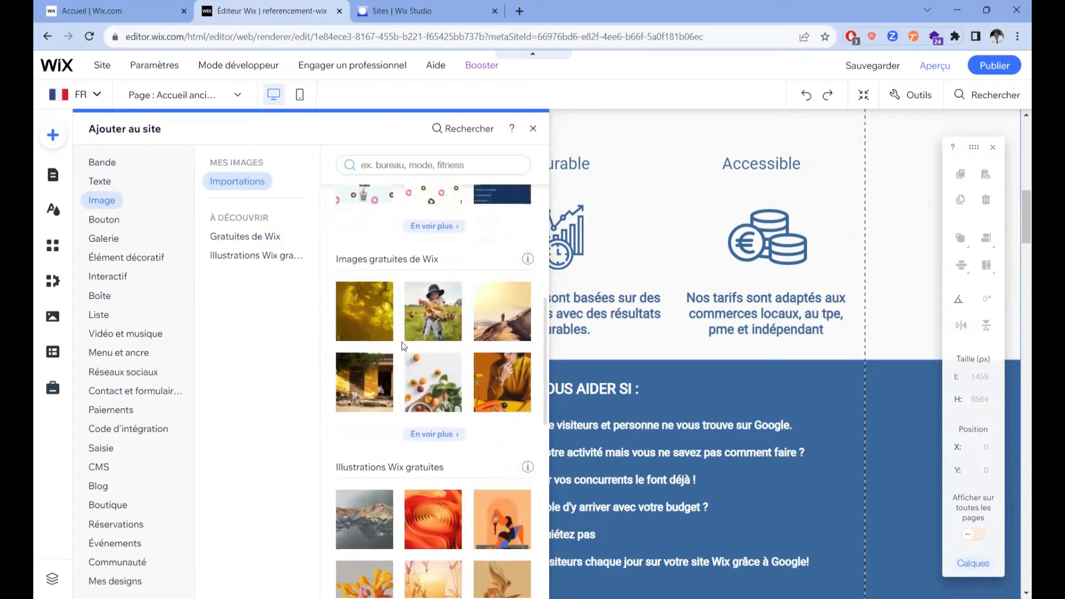
left_click(278, 256)
left_click(258, 235)
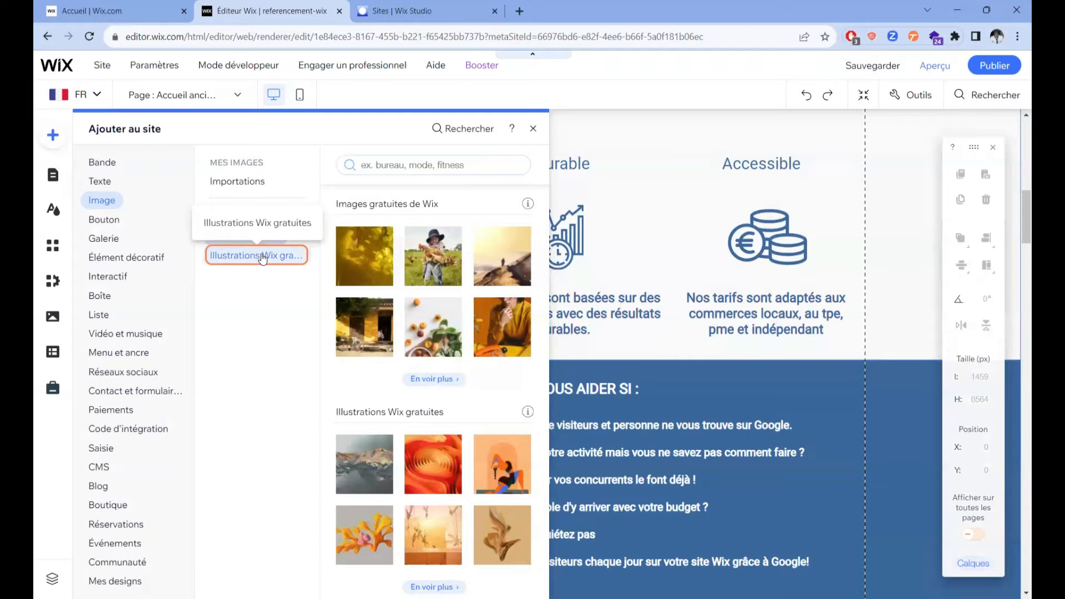
left_click(261, 256)
left_click(268, 237)
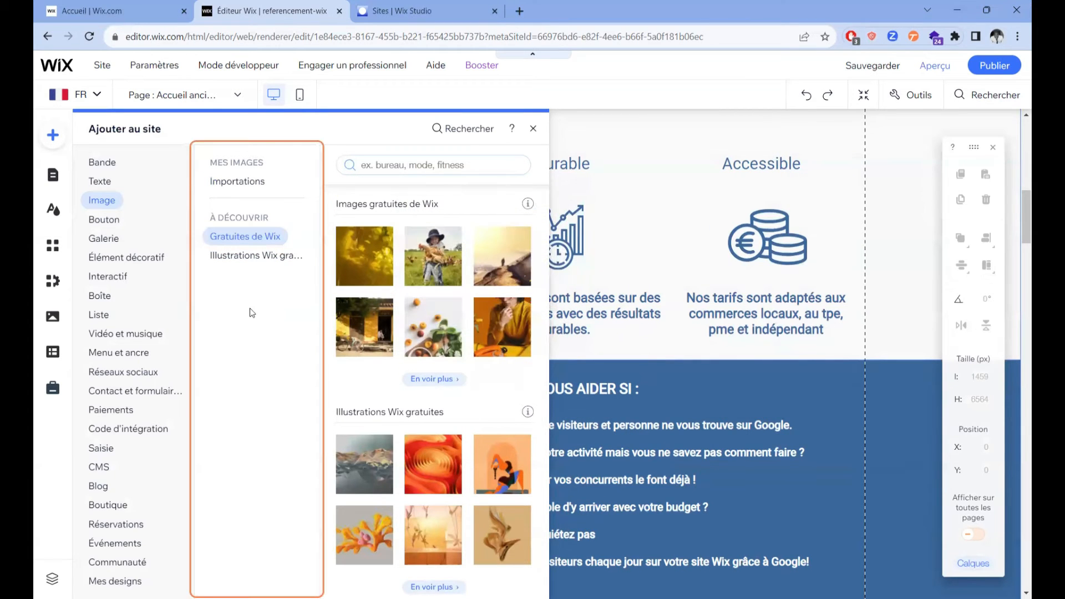
Browse the button elements that can be added: assorted, text, icon, image, document, upload and iTunes buttons.
left_click(104, 221)
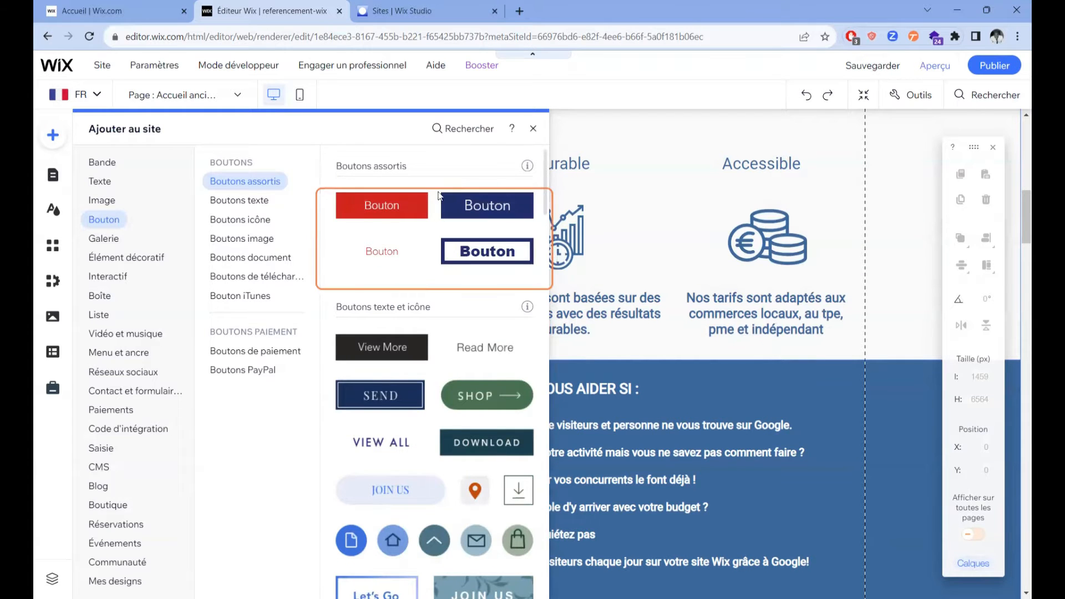
left_click(382, 206)
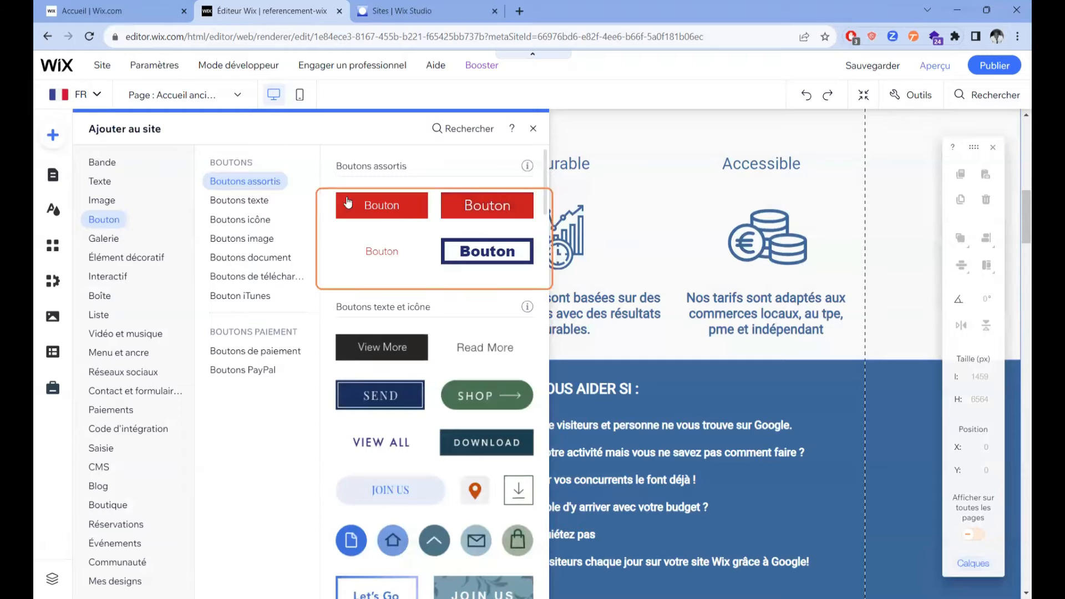
left_click(257, 200)
left_click(244, 220)
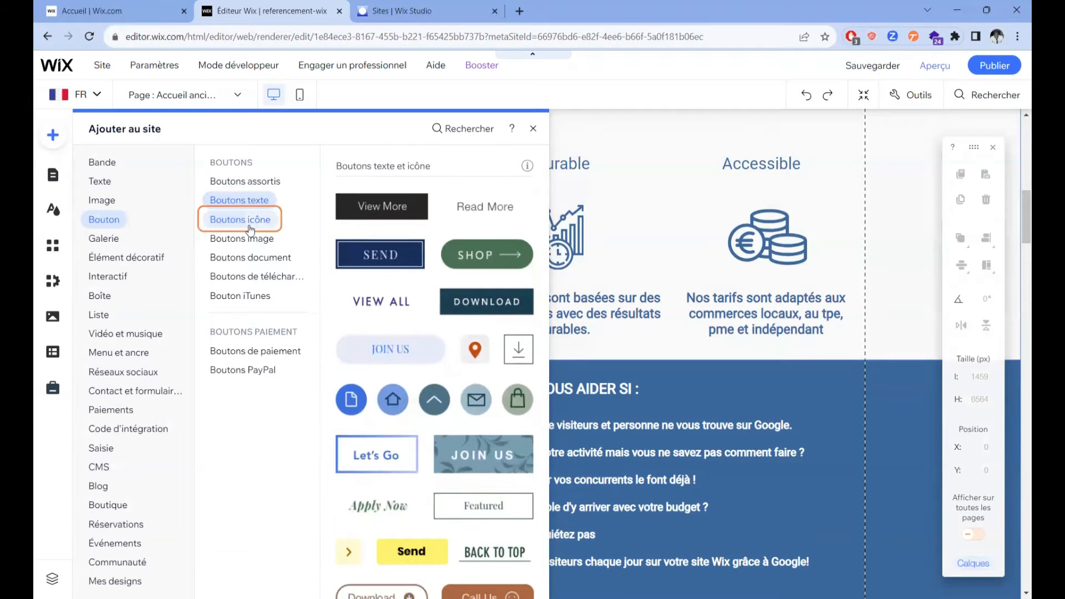
left_click(249, 239)
left_click(248, 258)
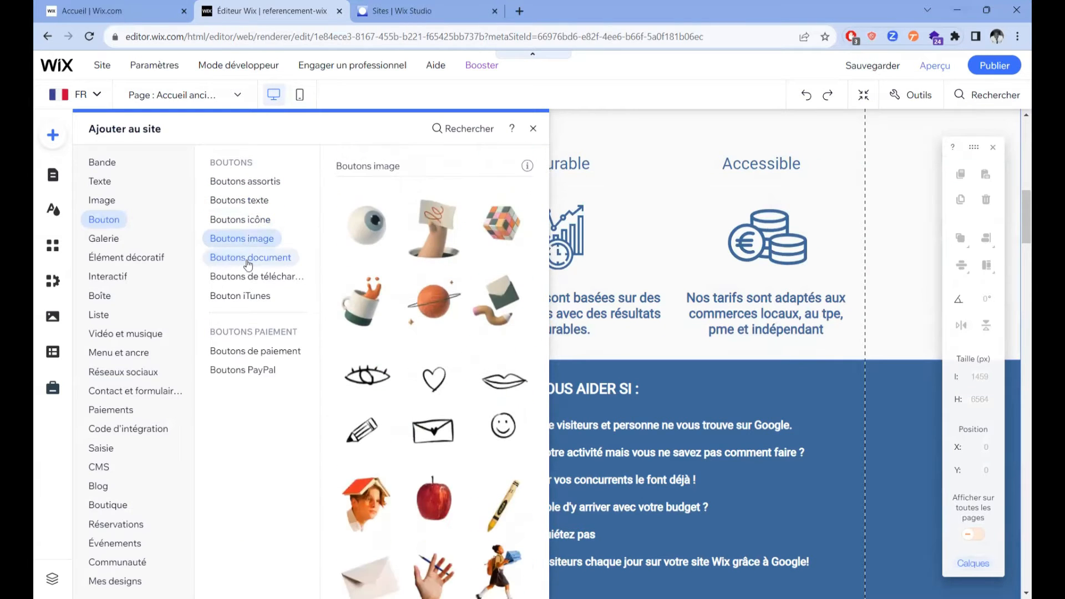
left_click(243, 278)
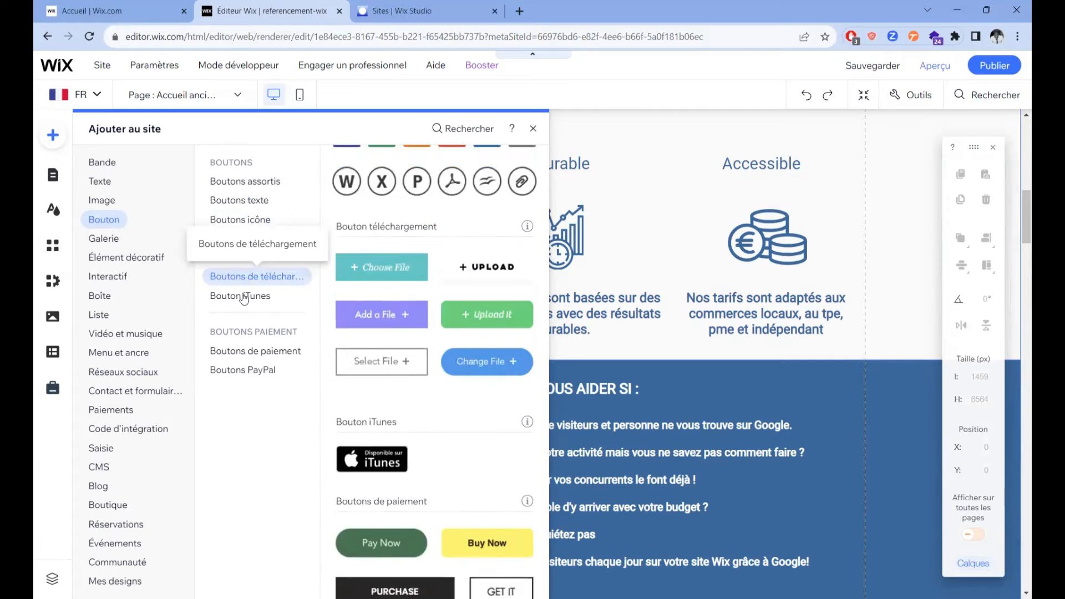
left_click(240, 296)
Search the editor for "tableau", view the table designs that can be added, and return to the button elements.
left_click(457, 134)
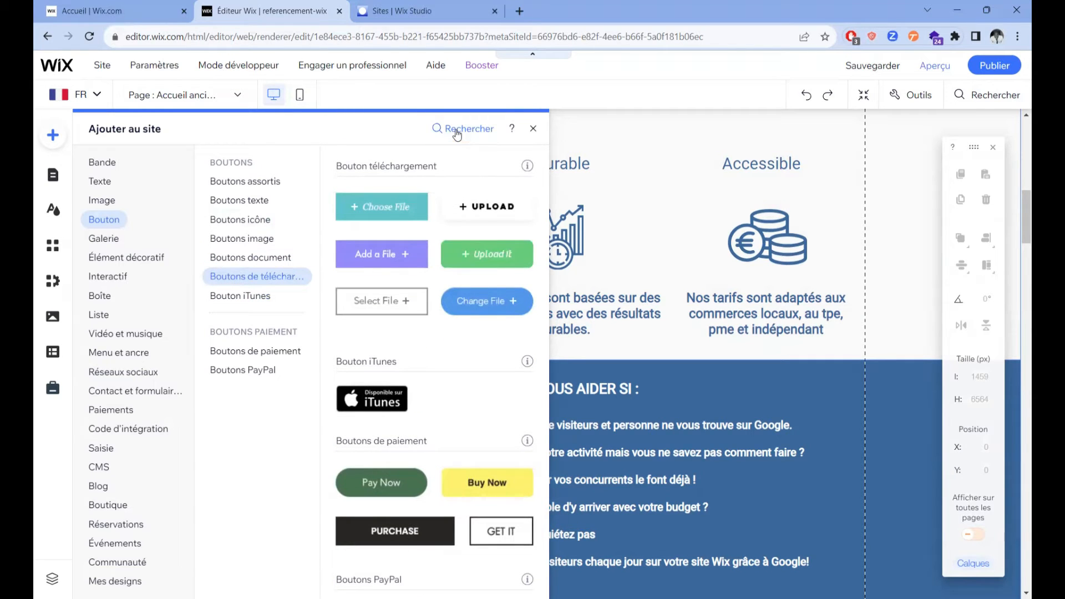
left_click(472, 138)
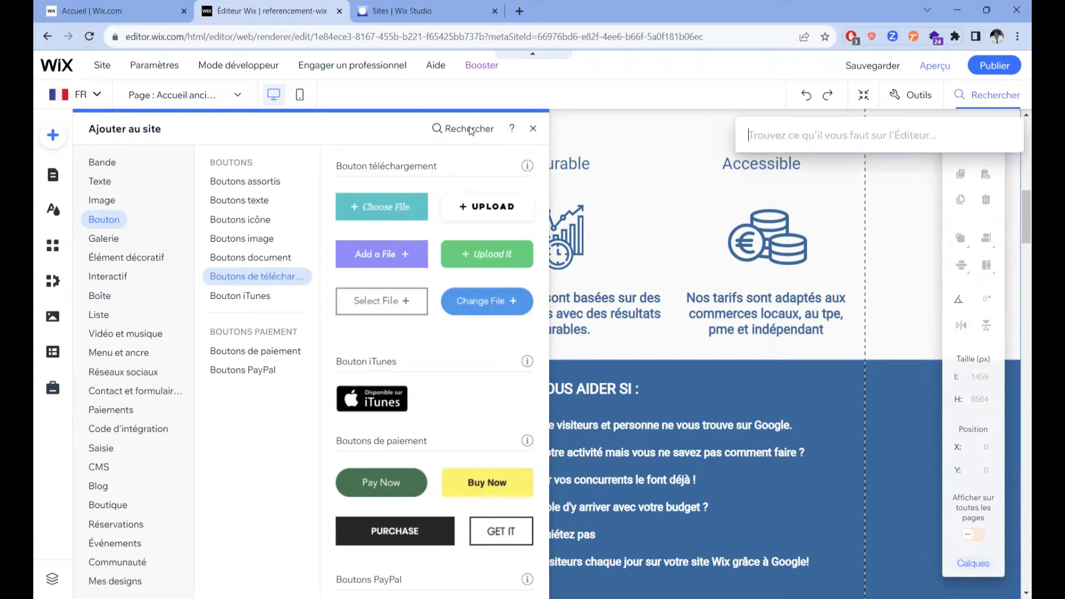
type("tableau")
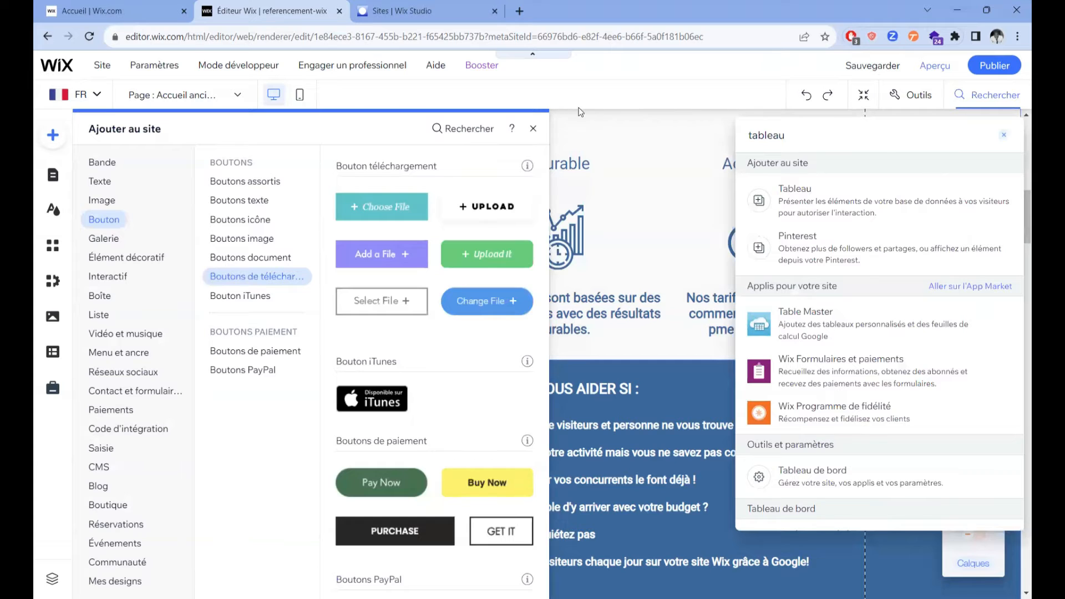
left_click(793, 201)
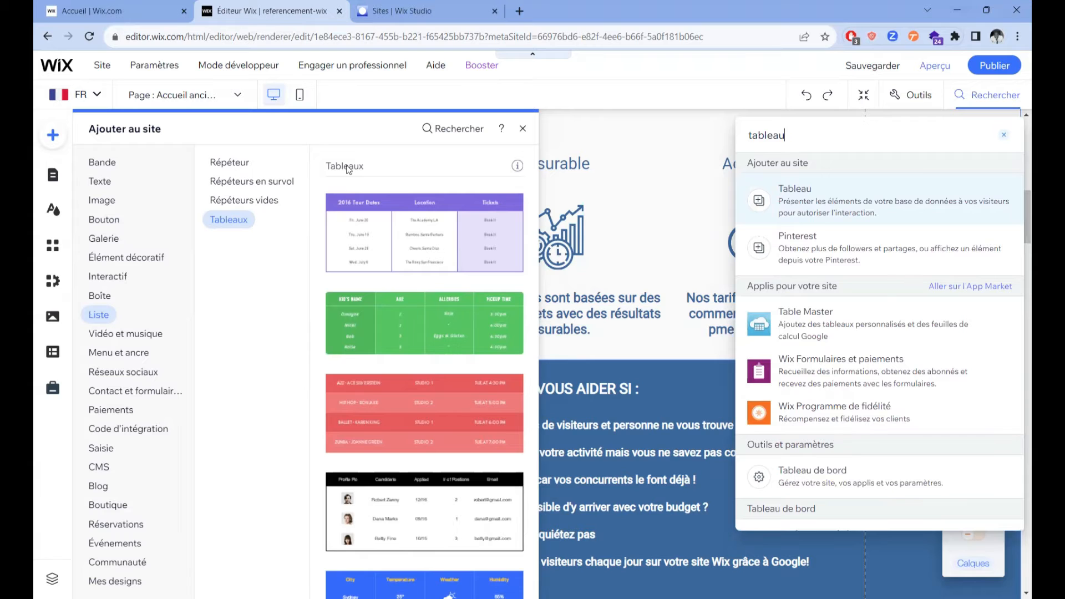
left_click(104, 219)
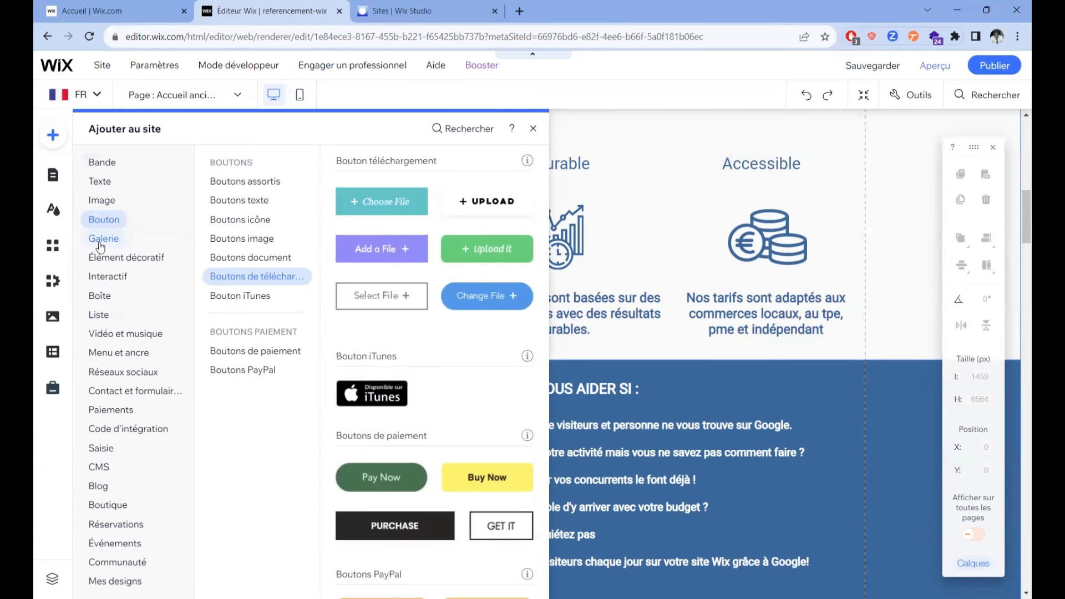
Browse the recommended galleries and the decorative elements, including assorted lines, basic shapes and arrows.
left_click(99, 245)
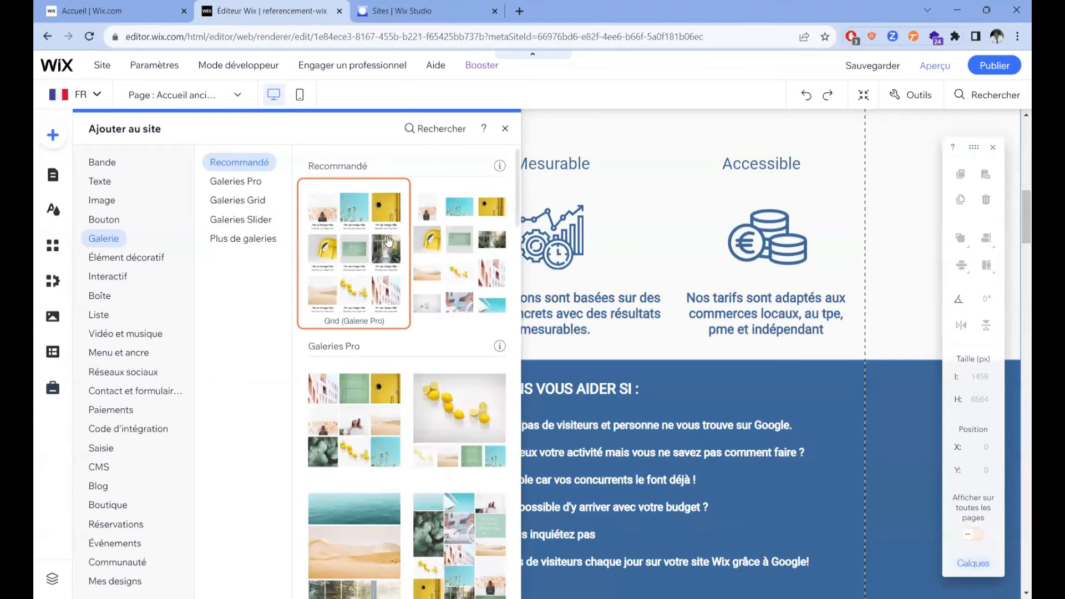
left_click(126, 257)
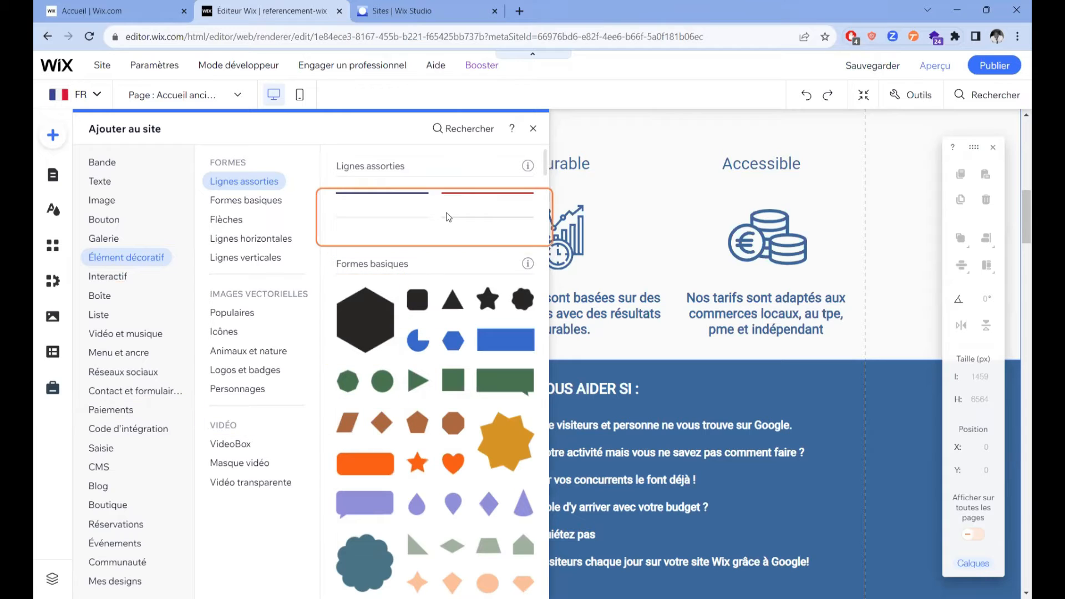
left_click(286, 205)
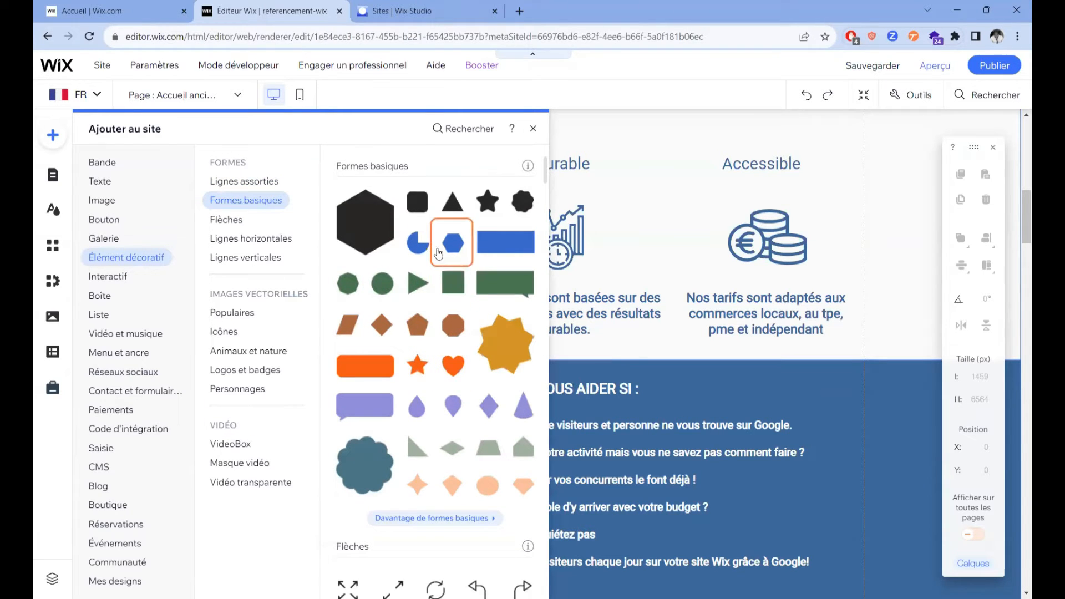
scroll(429, 325, "down", 4)
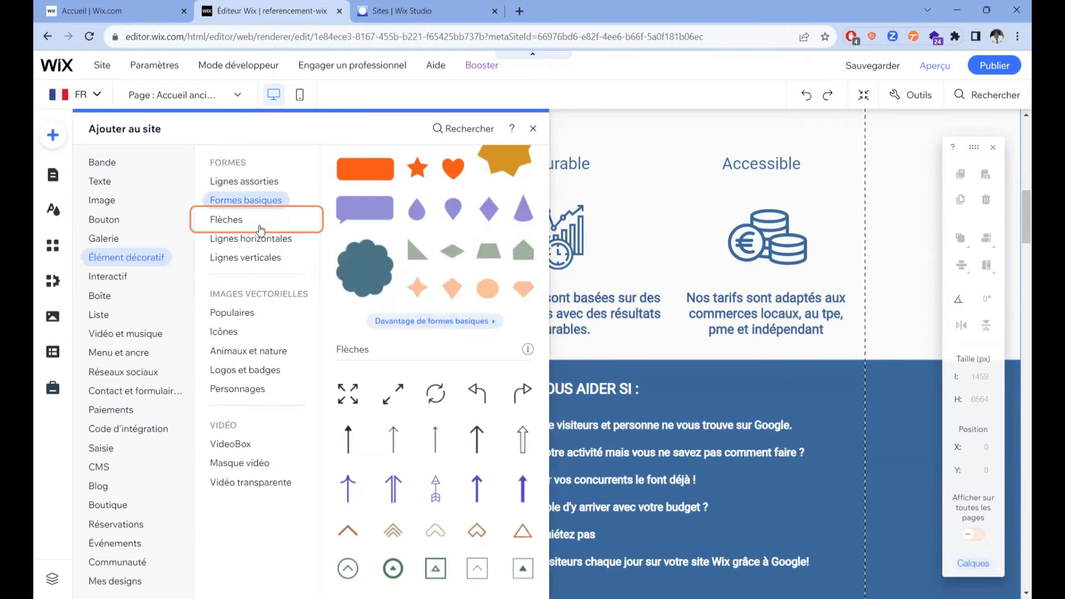
scroll(455, 277, "up", 1)
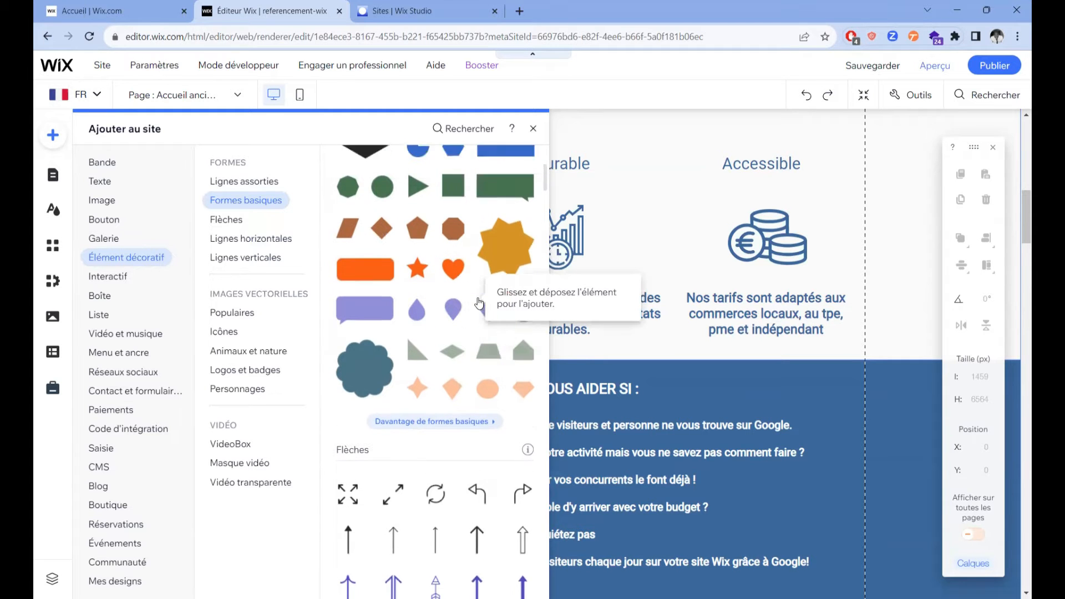
scroll(478, 300, "up", 2)
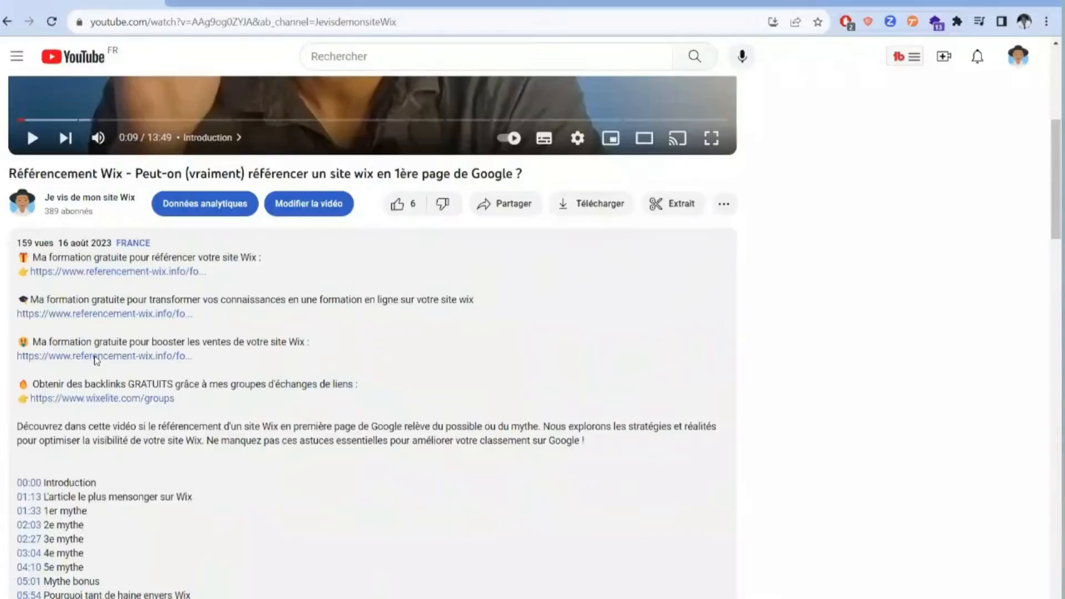
Open the free Wix sales training from the YouTube video description and fill in the download form's first name and e-mail.
left_click(97, 359)
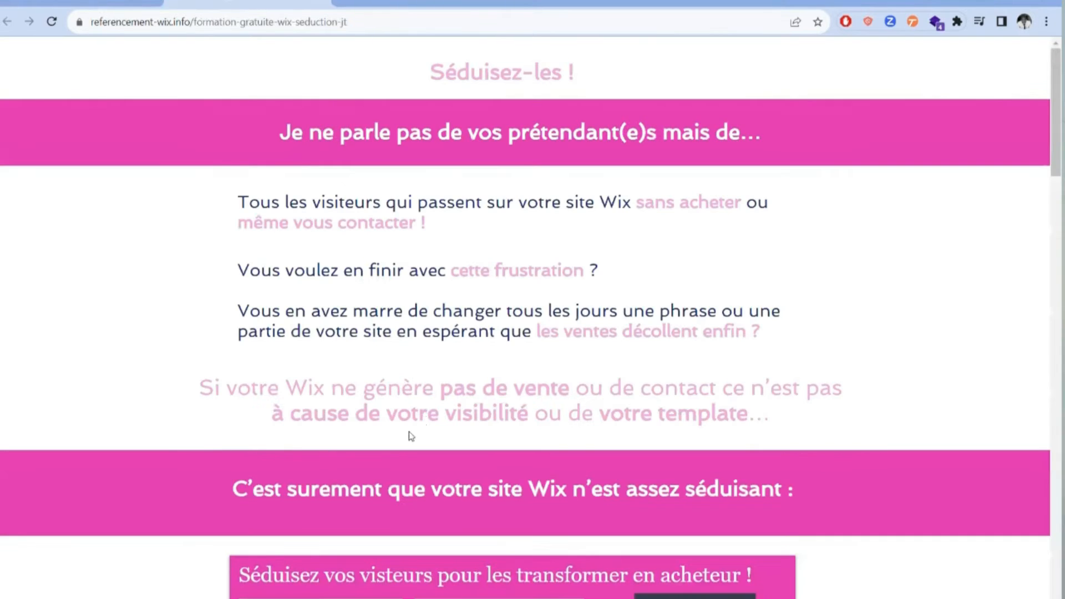
scroll(411, 436, "down", 5)
left_click(252, 327)
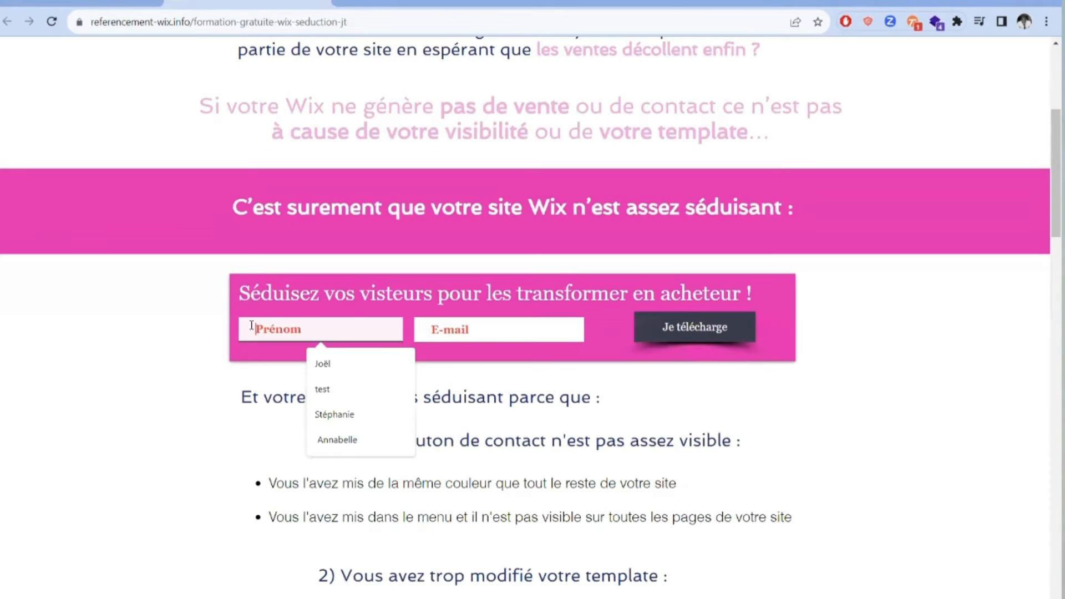
left_click(333, 364)
left_click(462, 328)
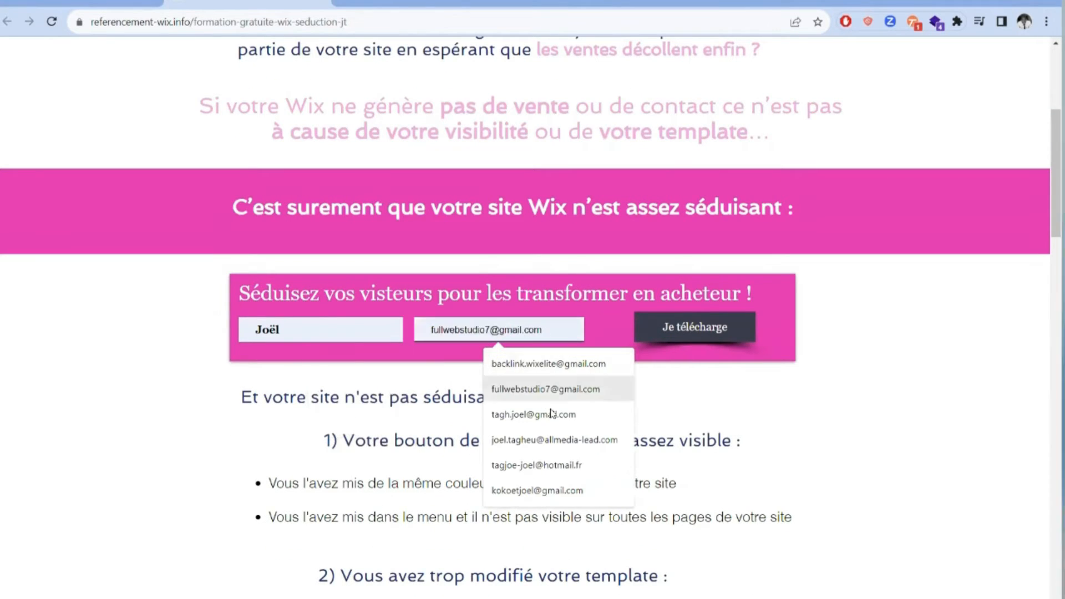
left_click(554, 440)
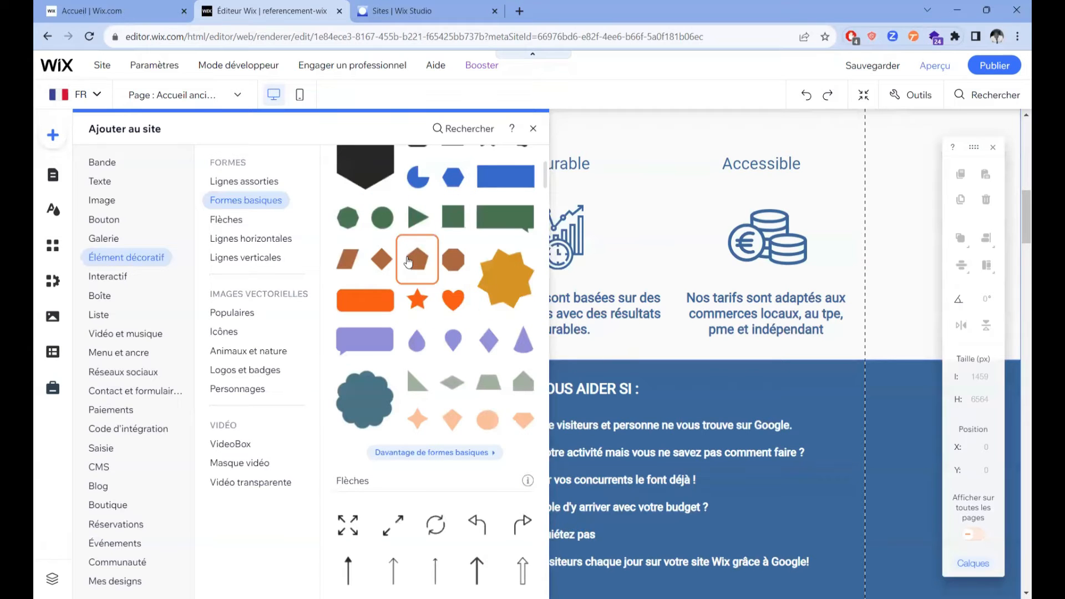
Browse the decorative horizontal and vertical lines, popular vector images and transparent videos in the Wix Editor.
left_click(253, 238)
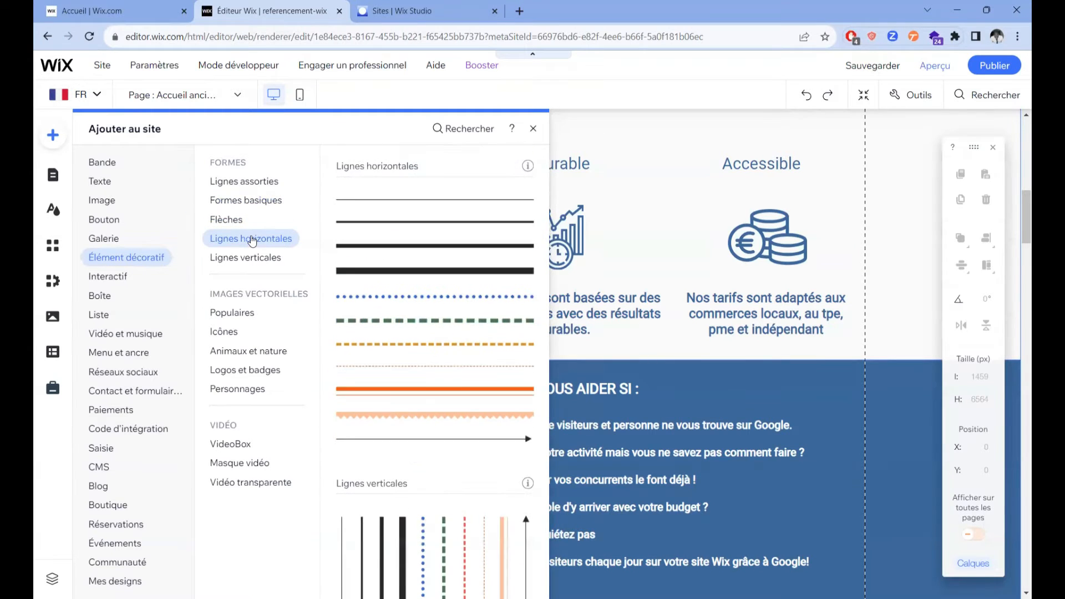
left_click(246, 258)
left_click(232, 313)
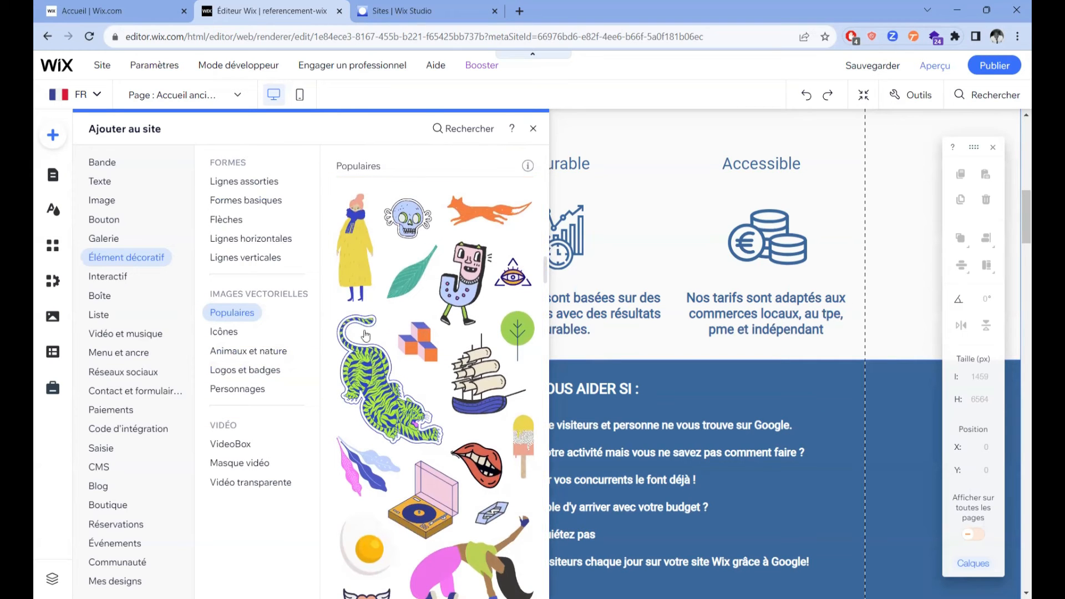
left_click(272, 482)
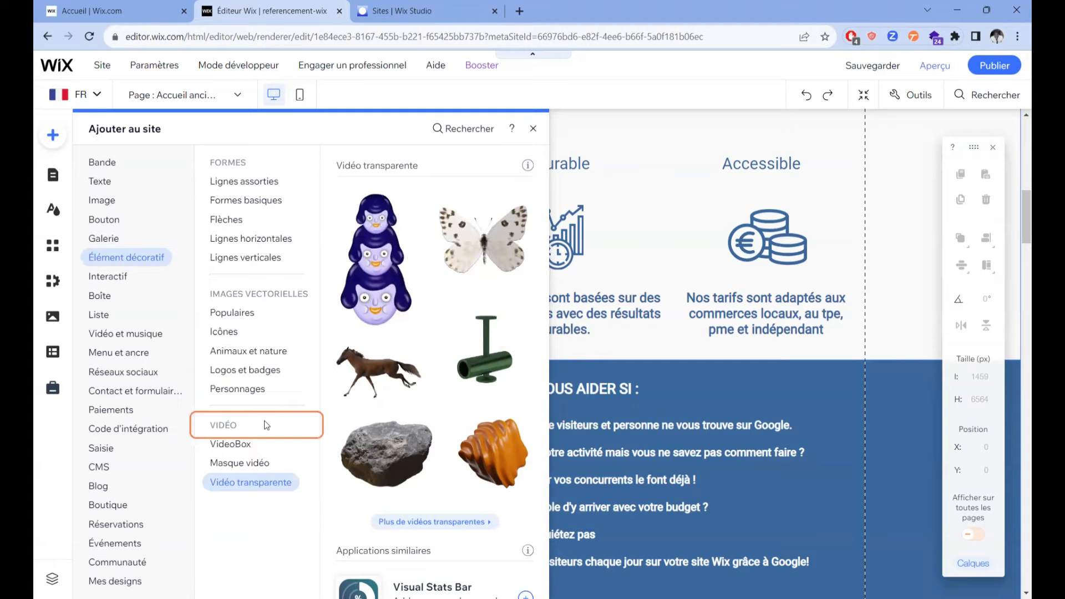
Browse the interactive elements: full-width and boxed slideshows, welcome, subscription, special offer and contact pop-ups, and hover boxes.
left_click(129, 283)
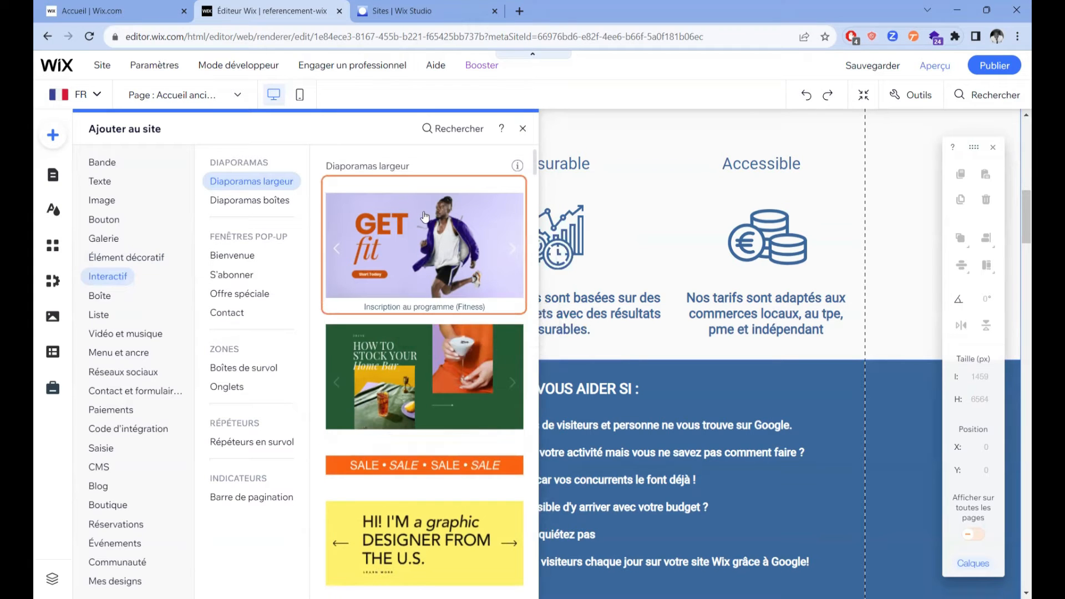
left_click(249, 200)
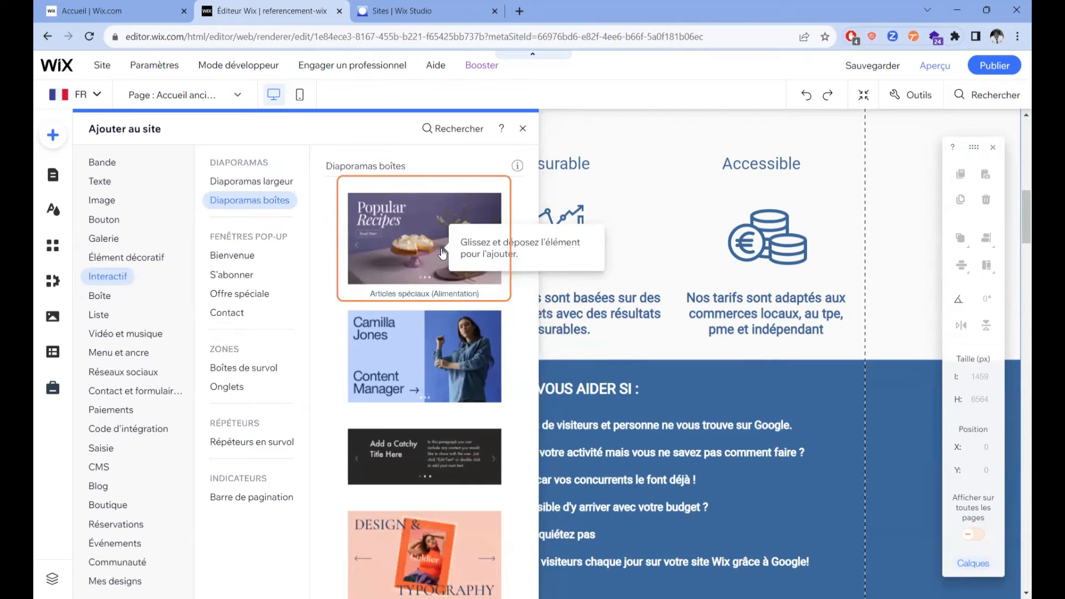
left_click(249, 255)
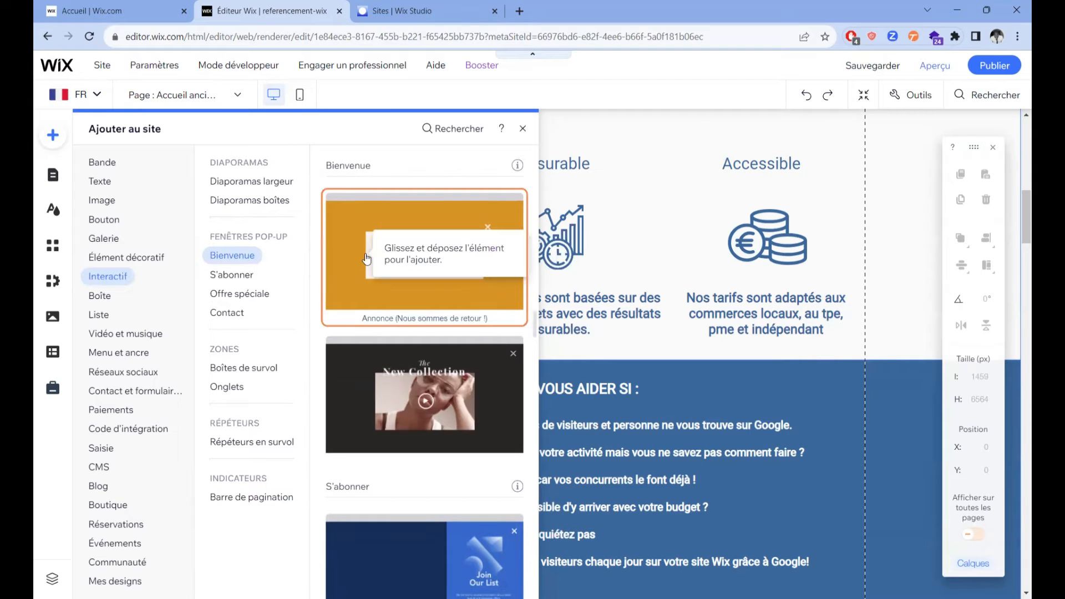
left_click(243, 294)
left_click(257, 276)
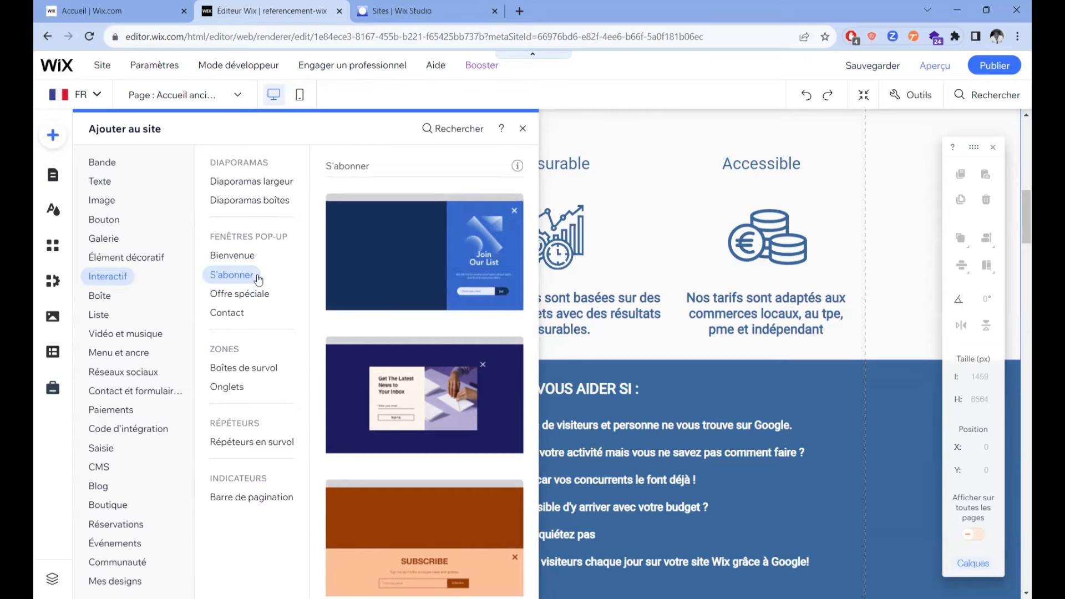
left_click(247, 294)
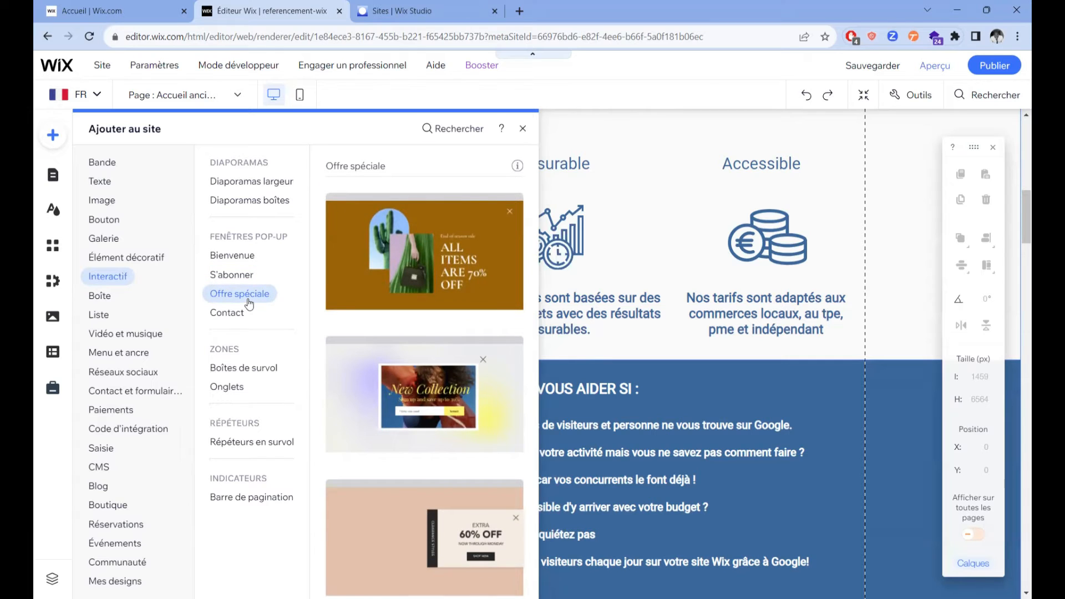
left_click(244, 314)
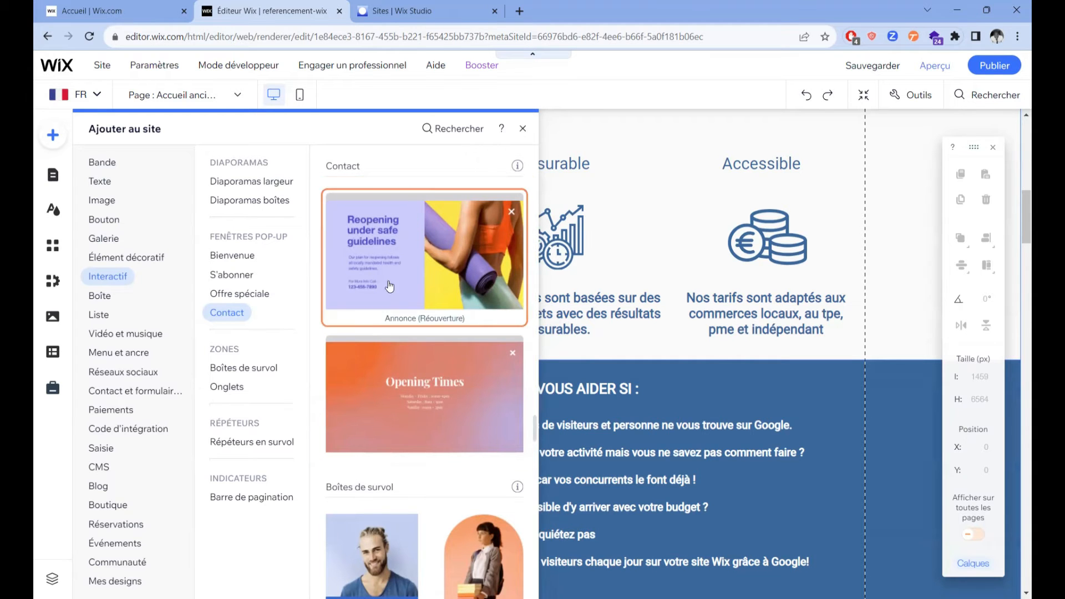
left_click(266, 373)
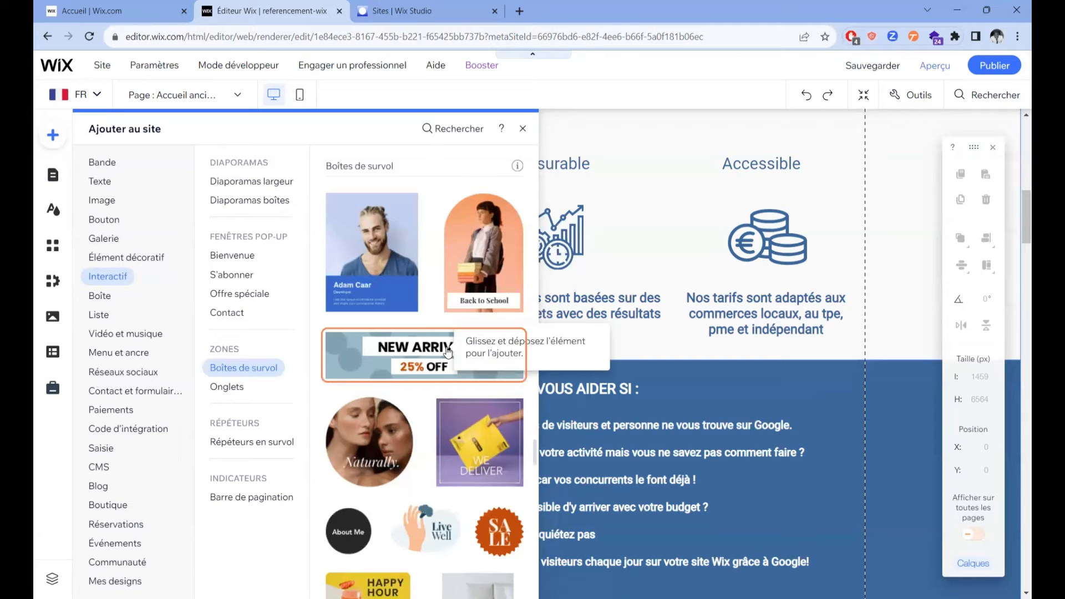
scroll(449, 355, "down", 1)
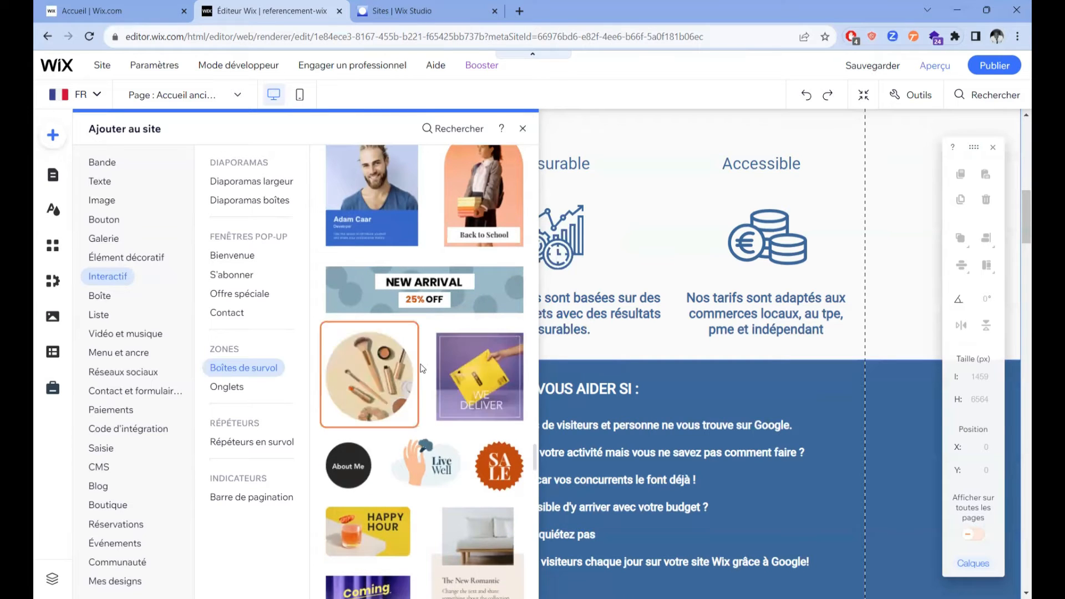
Add the Train, Bus and Bike tabs element to the home page and switch it to the Bus tab.
left_click(235, 387)
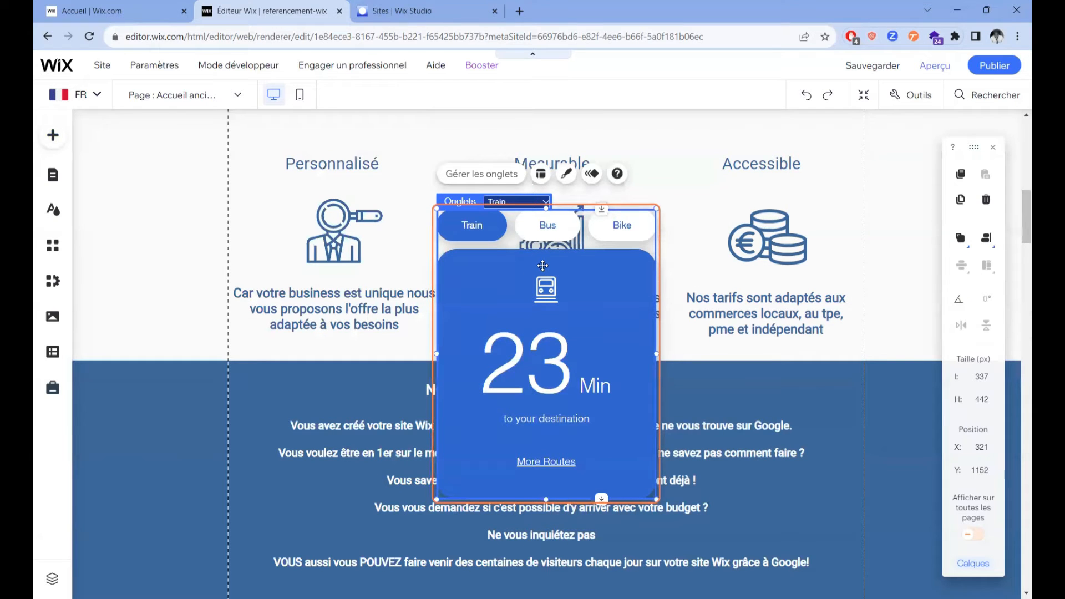
left_click(527, 204)
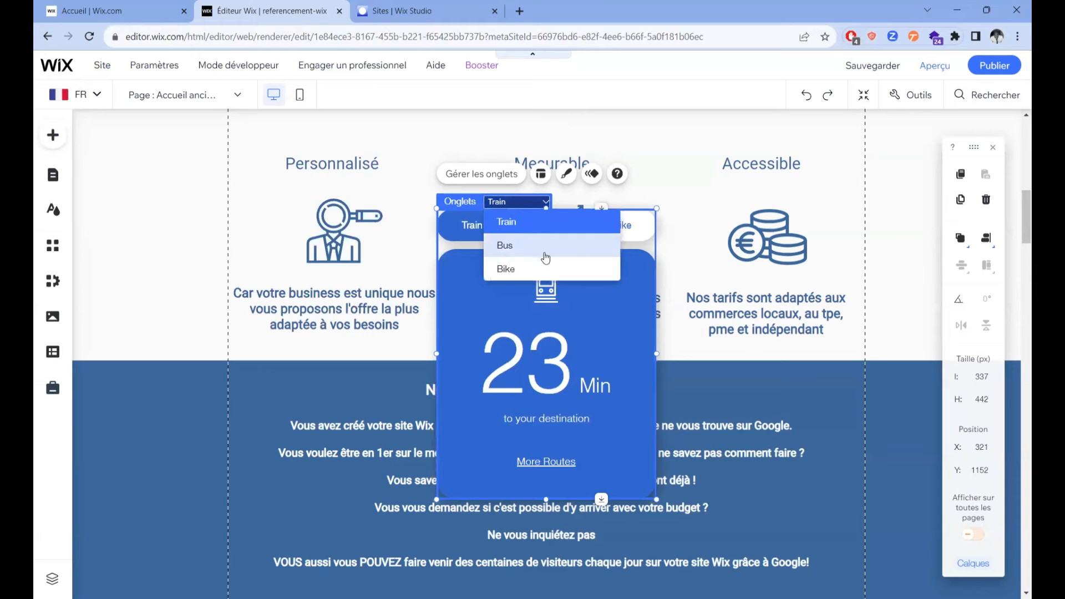
left_click(571, 246)
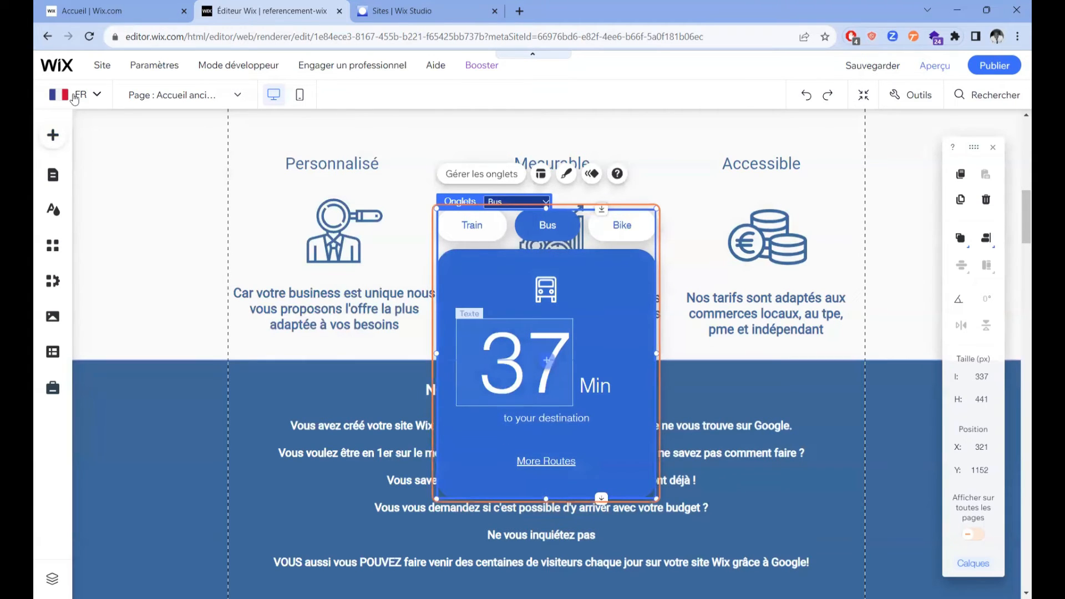
Look through the saved, assorted, container and hover box elements, and examine the home page's sections alongside them.
left_click(53, 135)
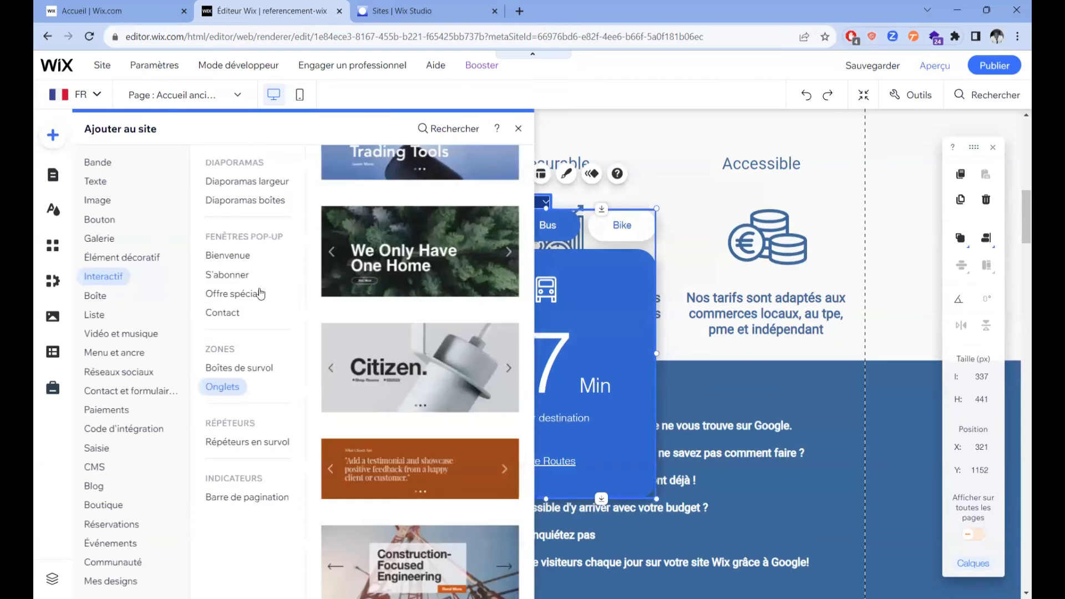
left_click(100, 295)
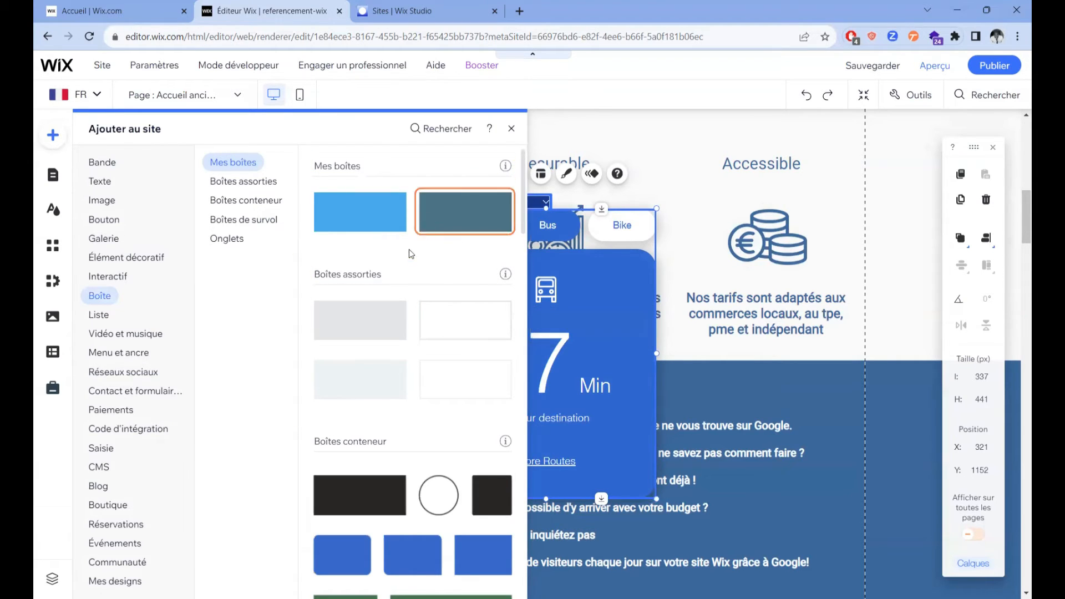
scroll(775, 309, "down", 1)
scroll(773, 305, "down", 10)
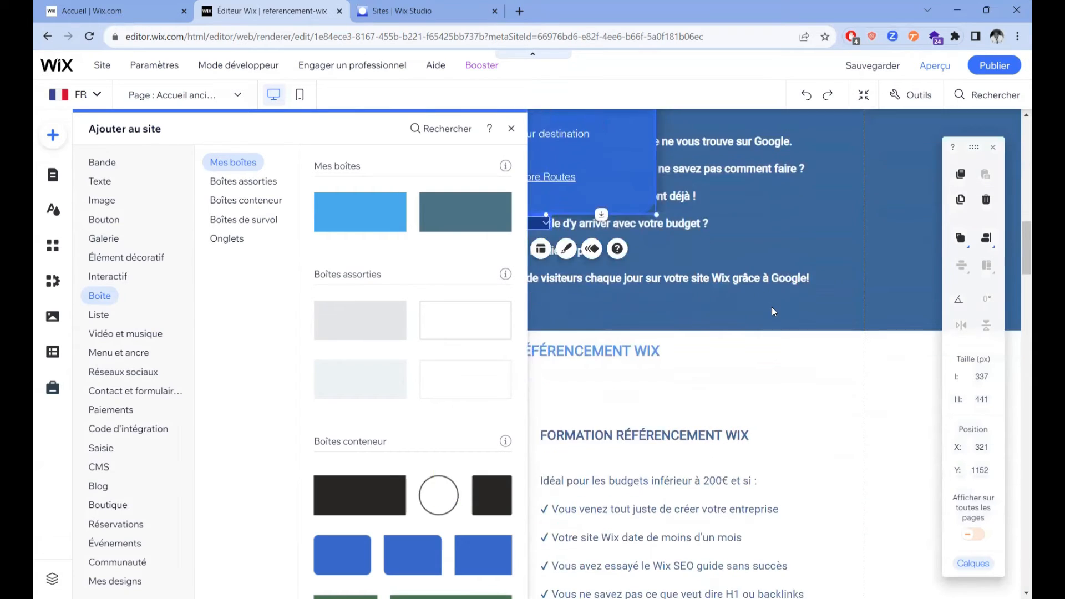
scroll(642, 295, "down", 10)
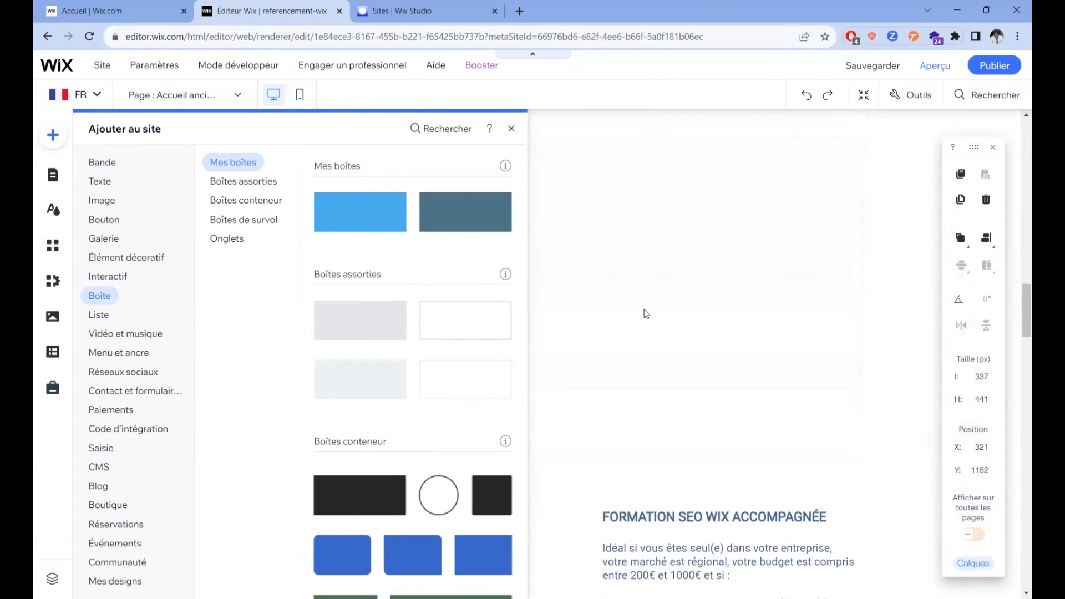
scroll(651, 320, "down", 5)
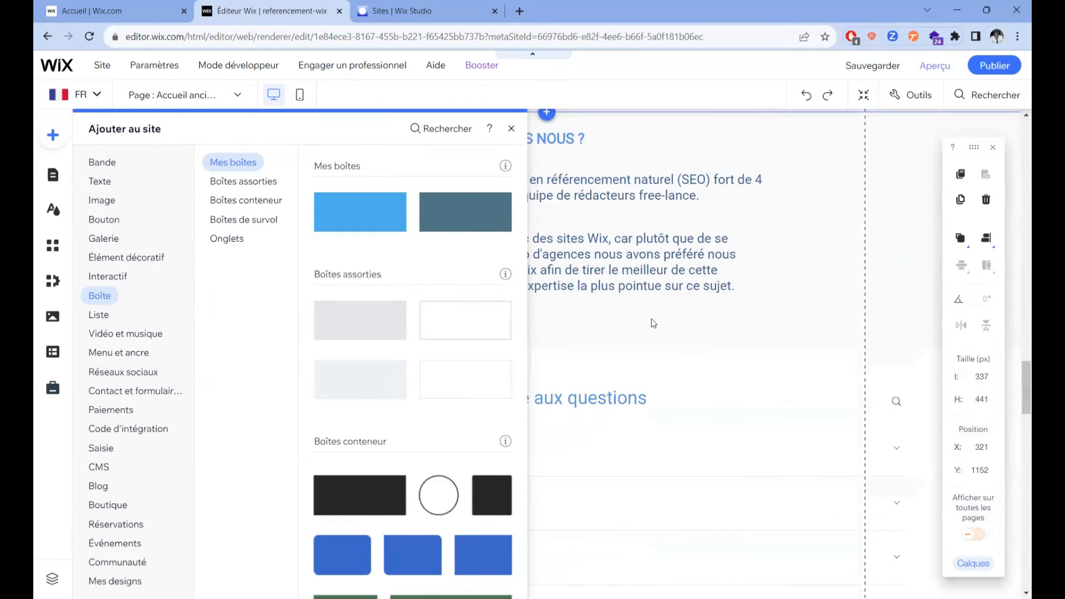
scroll(652, 323, "up", 5)
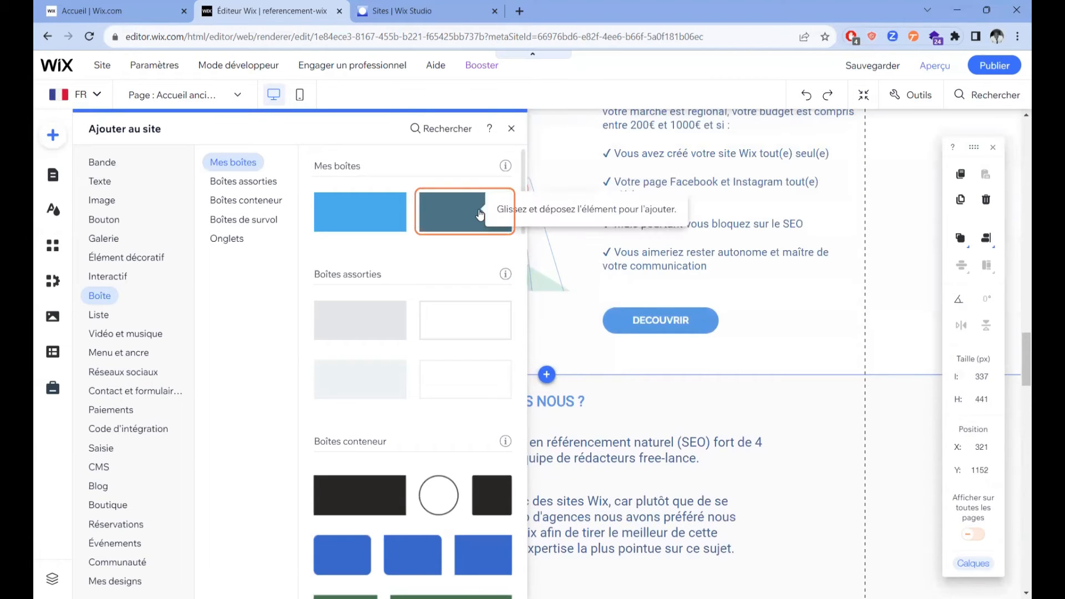
scroll(585, 160, "up", 4)
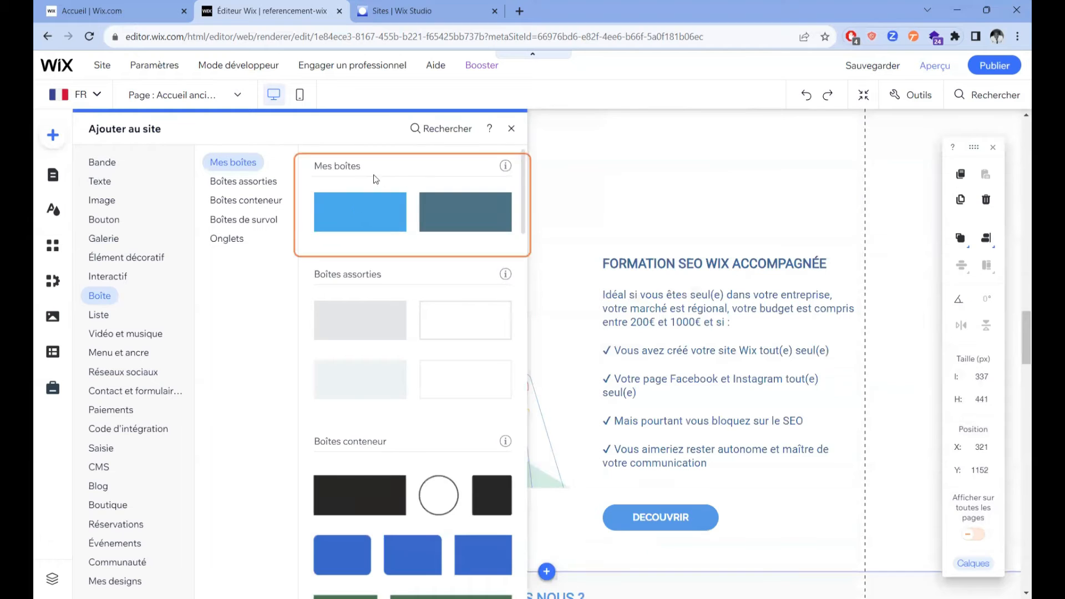
left_click(236, 181)
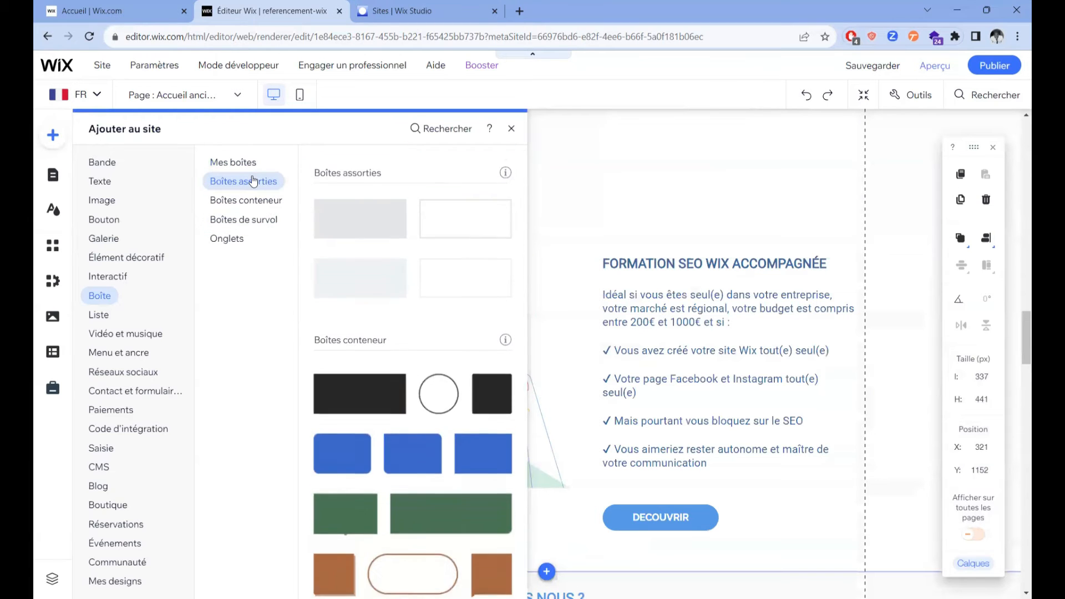
left_click(245, 206)
left_click(244, 219)
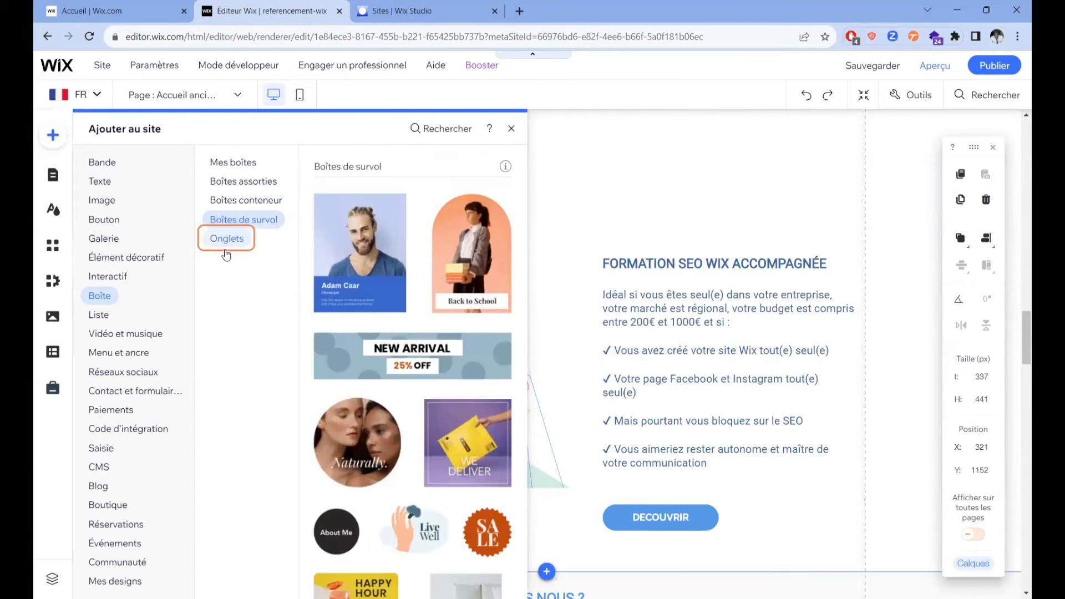
Browse the list elements, focusing on the ready-made table designs.
left_click(98, 316)
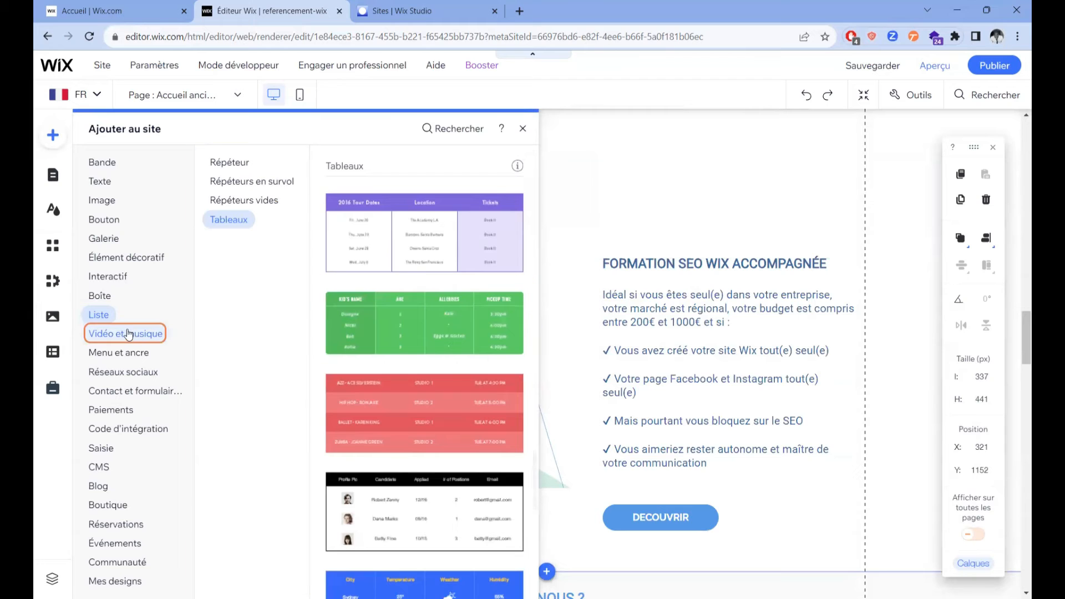
left_click(119, 333)
left_click(98, 316)
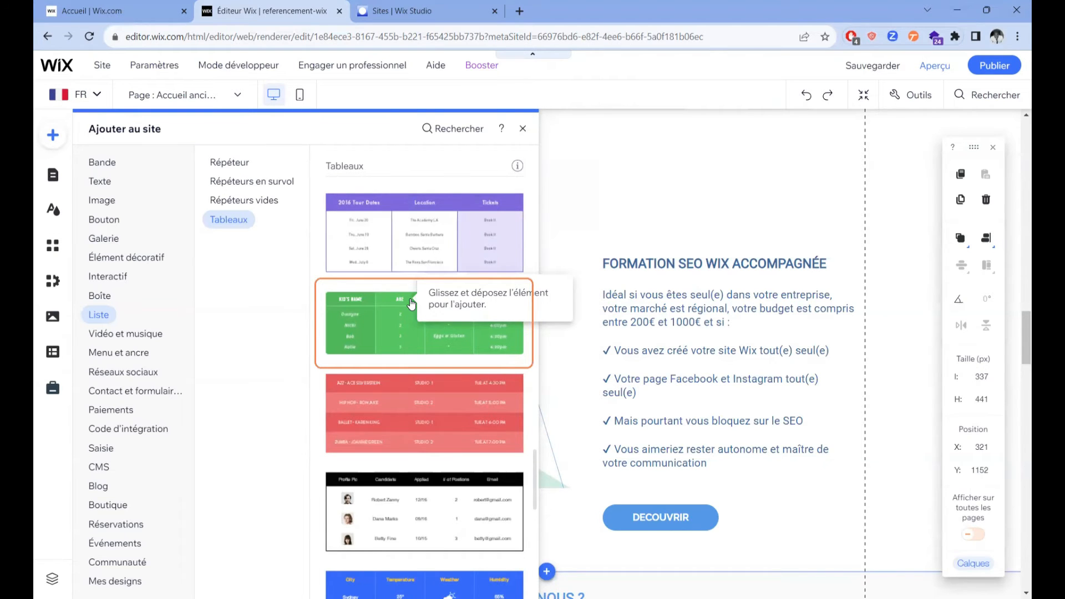
Browse the video and music elements: single video players, audio players, the SoundCloud player and the iTunes button.
left_click(133, 352)
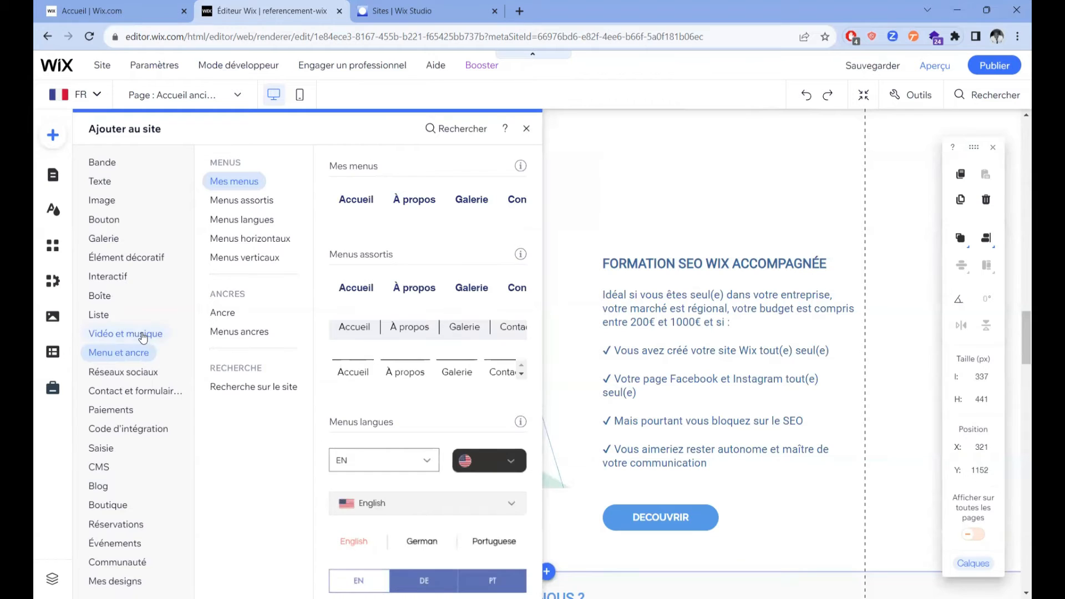
left_click(127, 335)
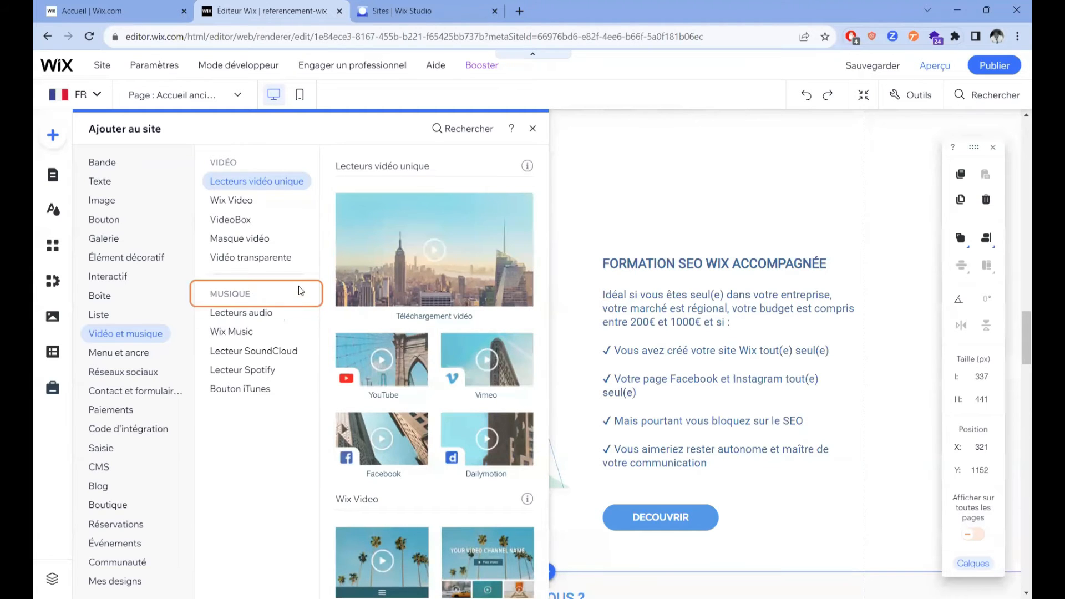
left_click(276, 312)
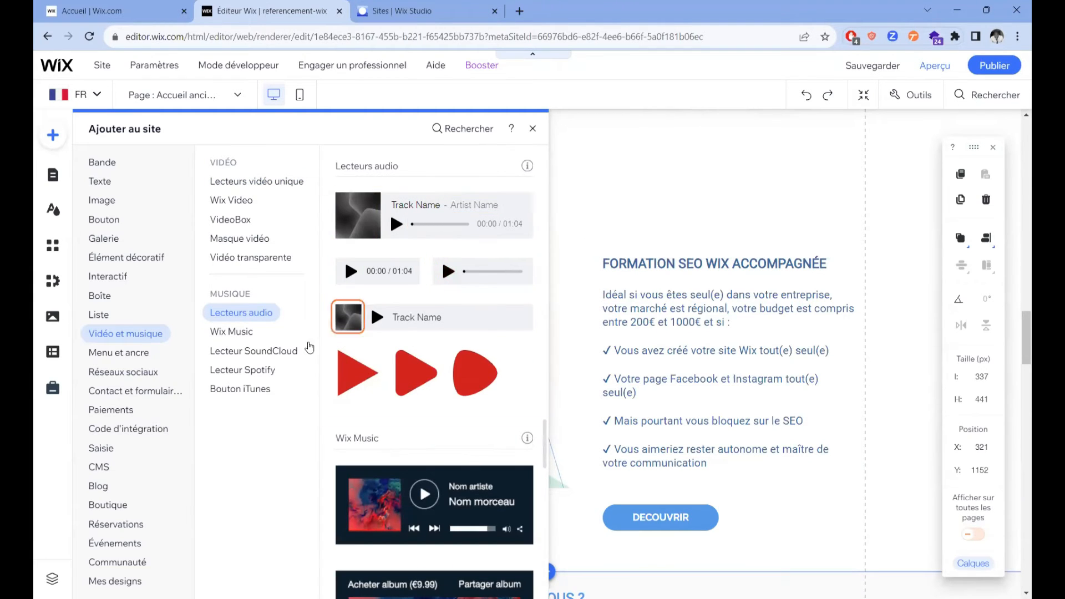
left_click(302, 351)
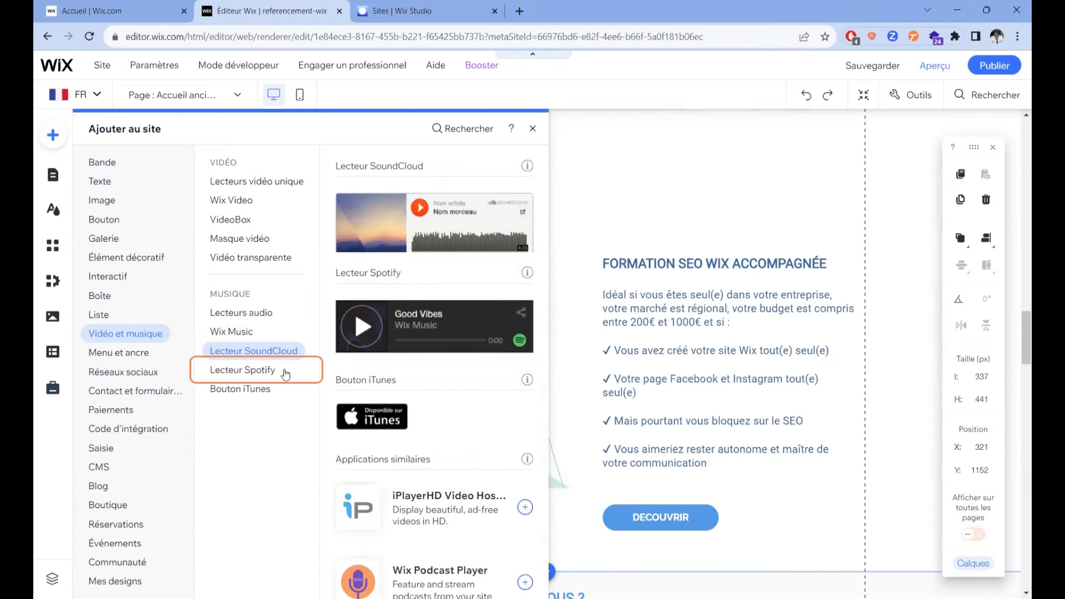
left_click(255, 390)
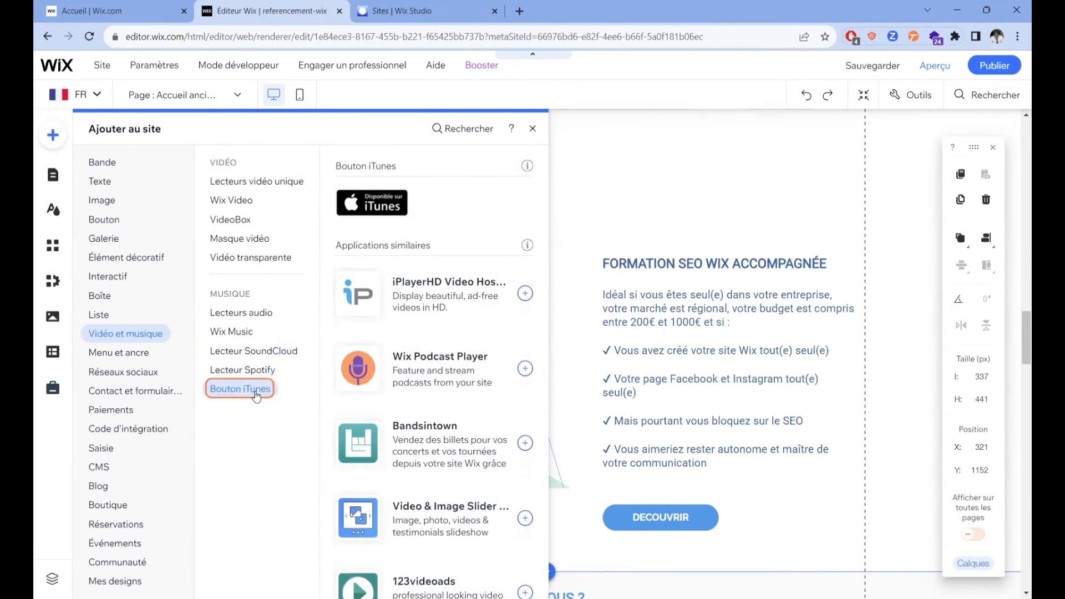
View the anchor menus, and review the iTunes button and similar apps among the video and music elements.
left_click(118, 353)
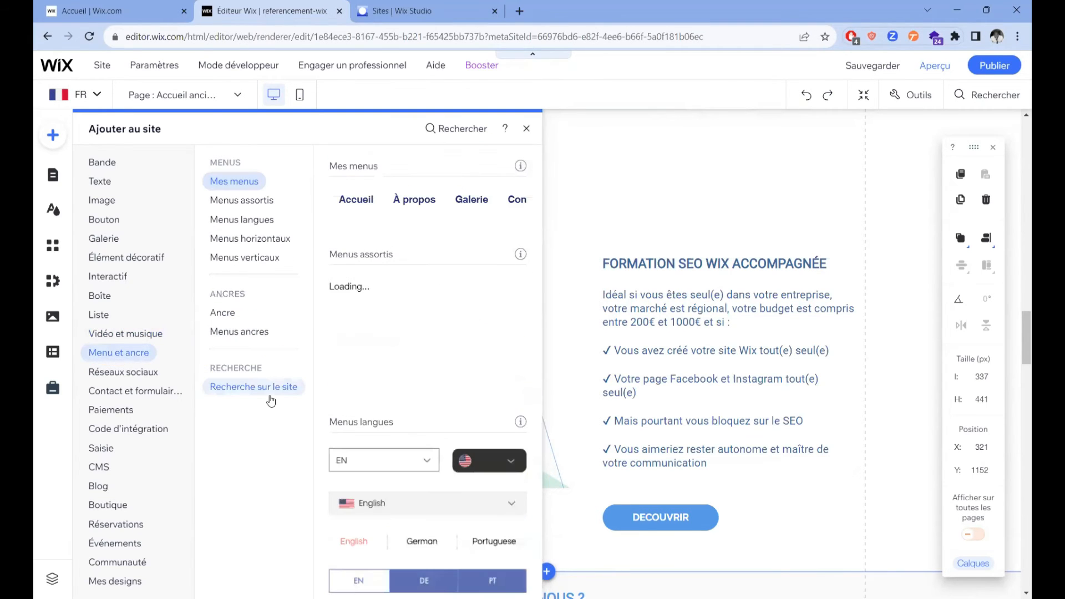
left_click(254, 332)
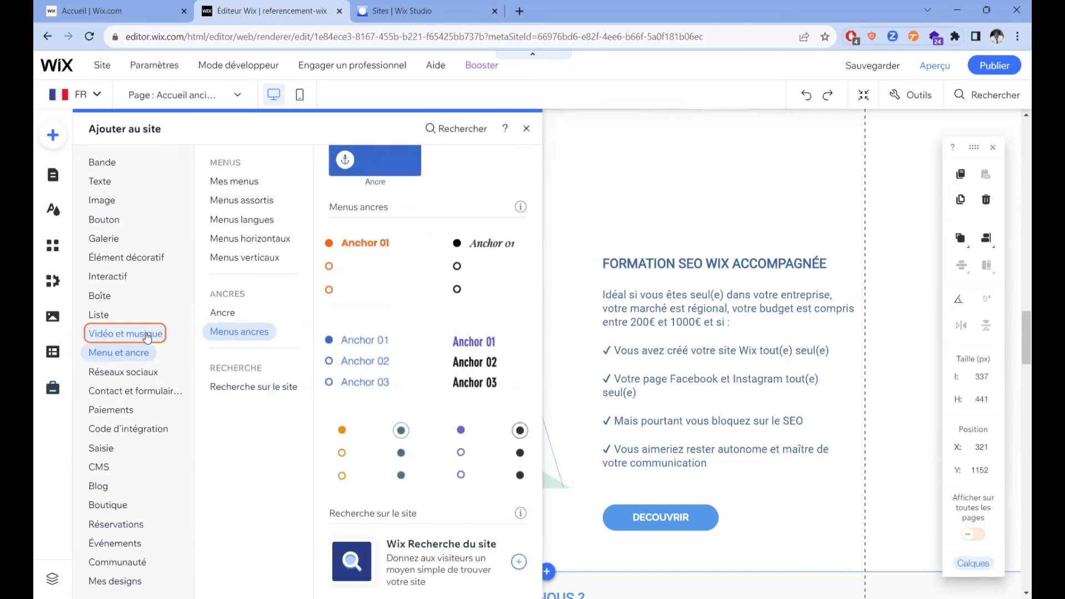
left_click(147, 334)
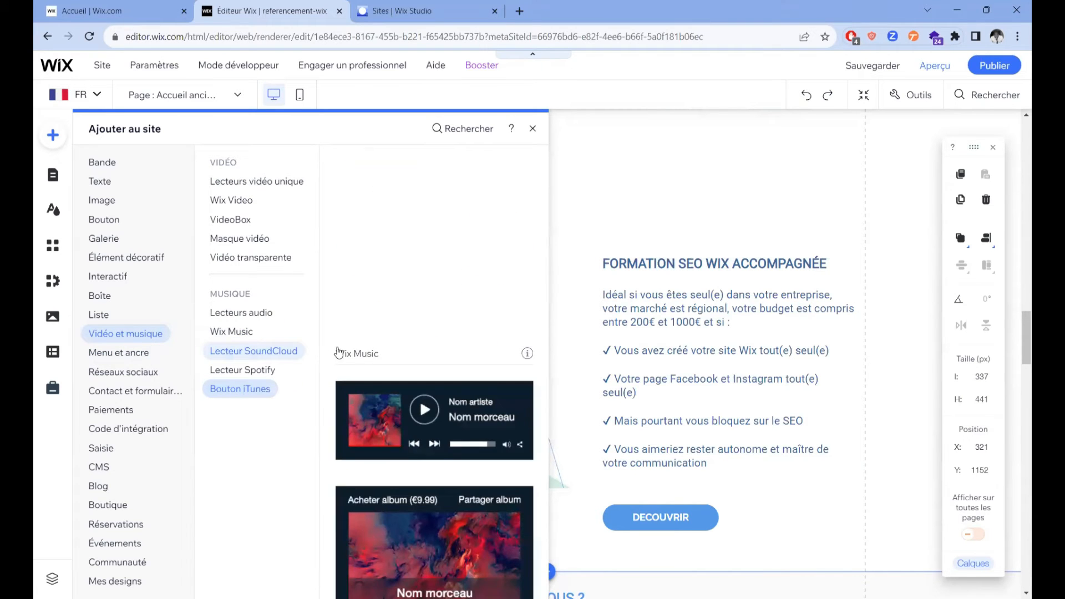
scroll(481, 277, "down", 5)
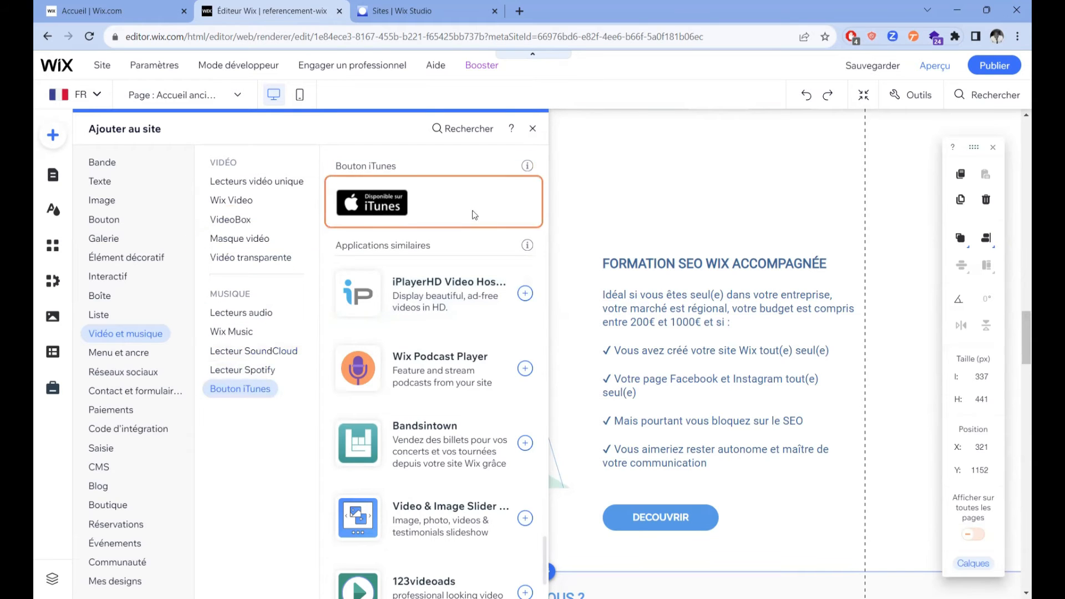
Browse the menu and anchor elements: the anchor, saved menus, and assorted, language, horizontal and vertical menus.
left_click(106, 410)
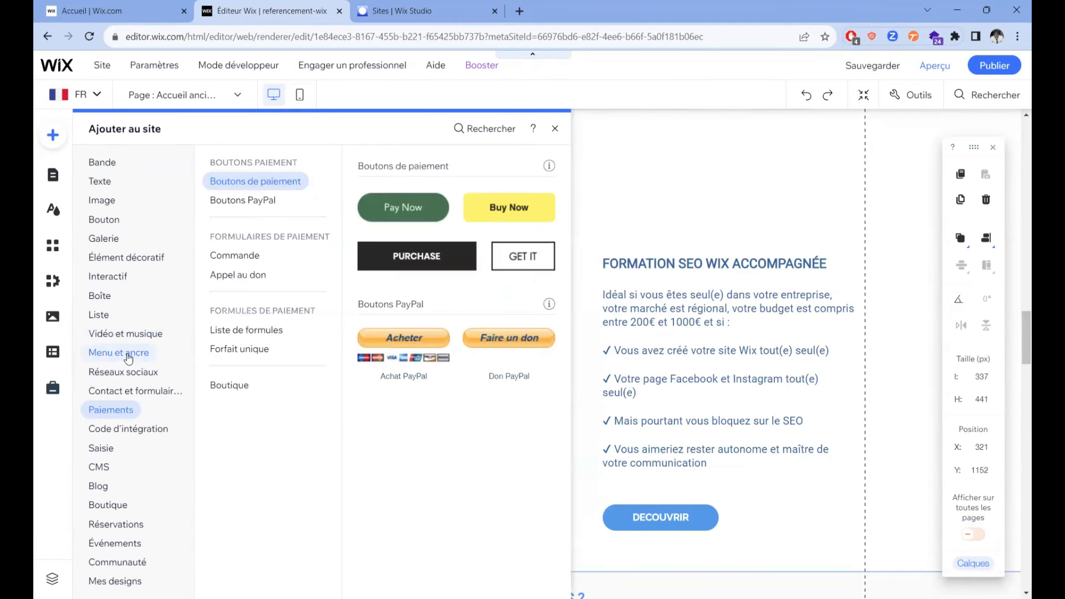
left_click(135, 377)
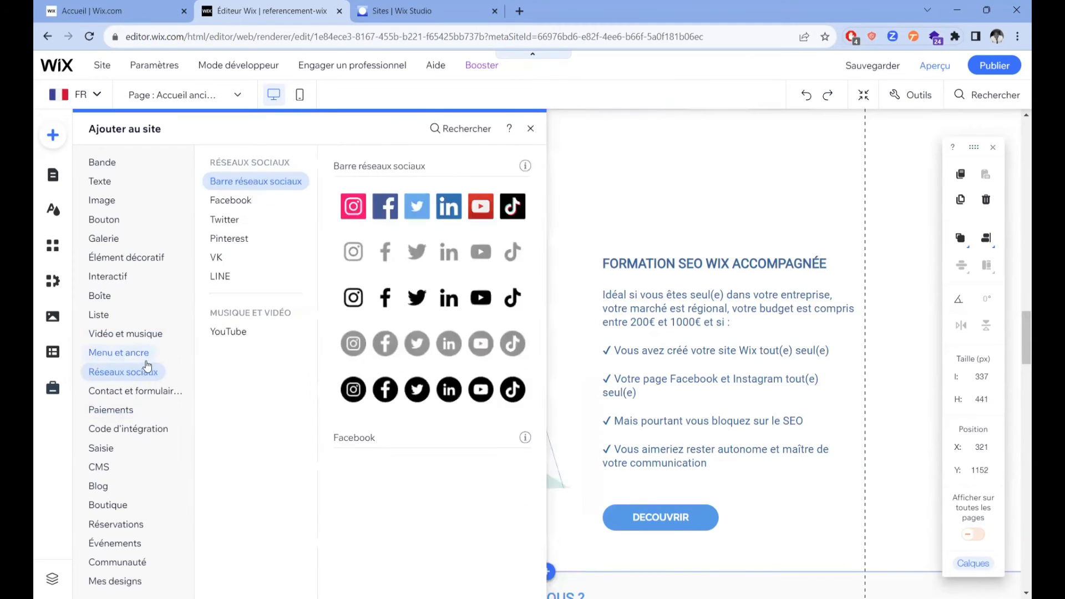
left_click(146, 360)
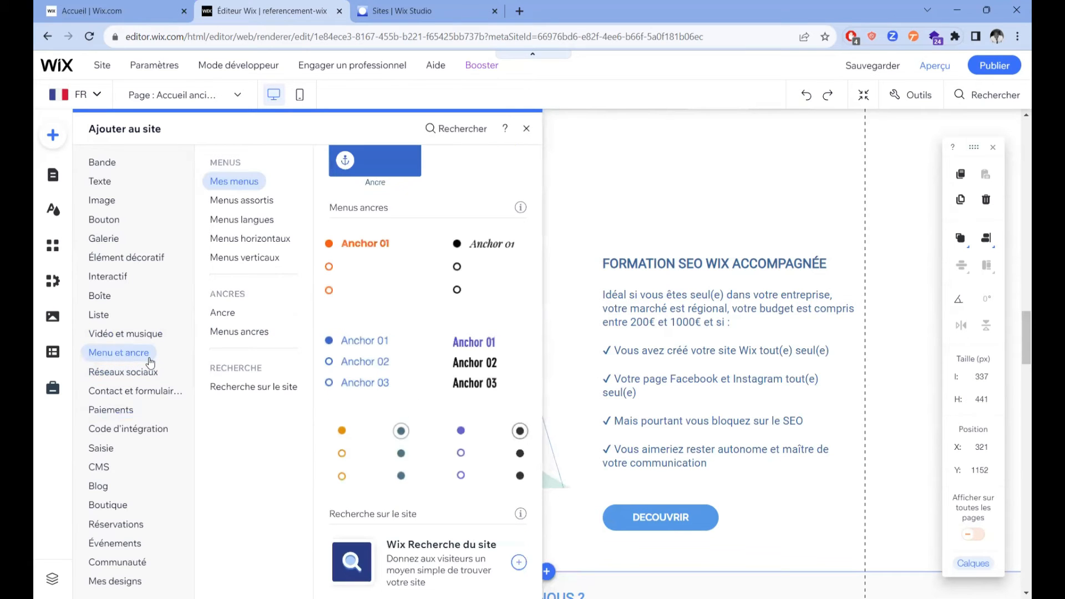
scroll(454, 255, "up", 1)
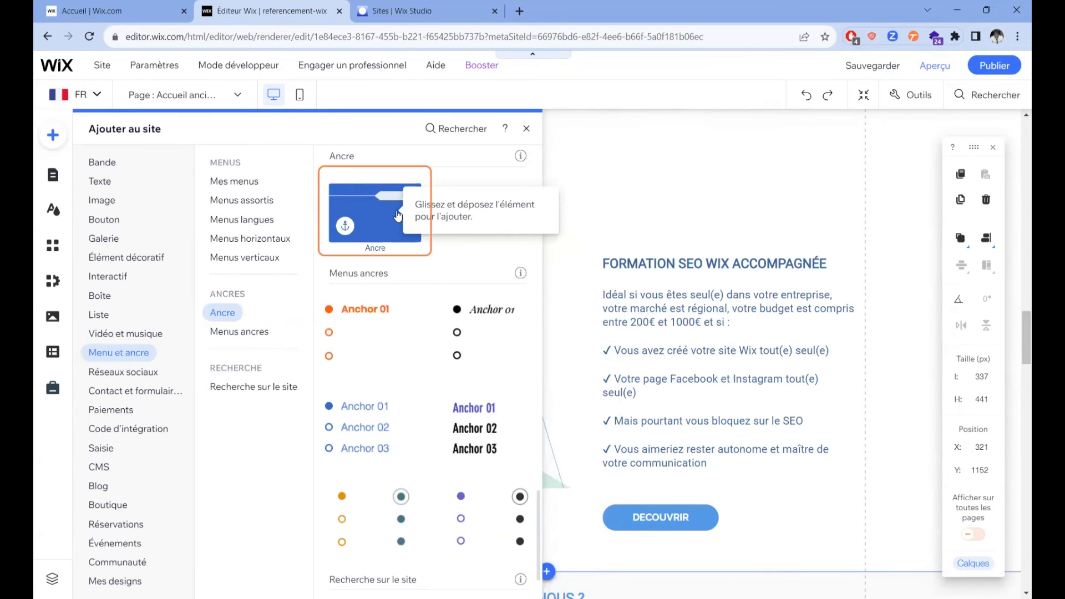
scroll(398, 216, "up", 10)
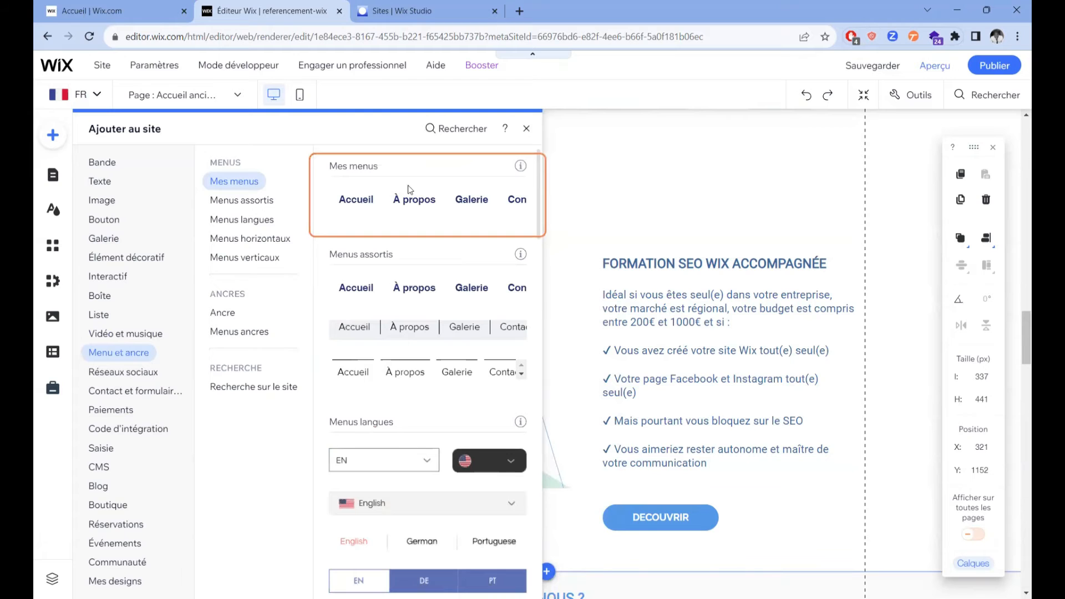
left_click(237, 202)
left_click(246, 222)
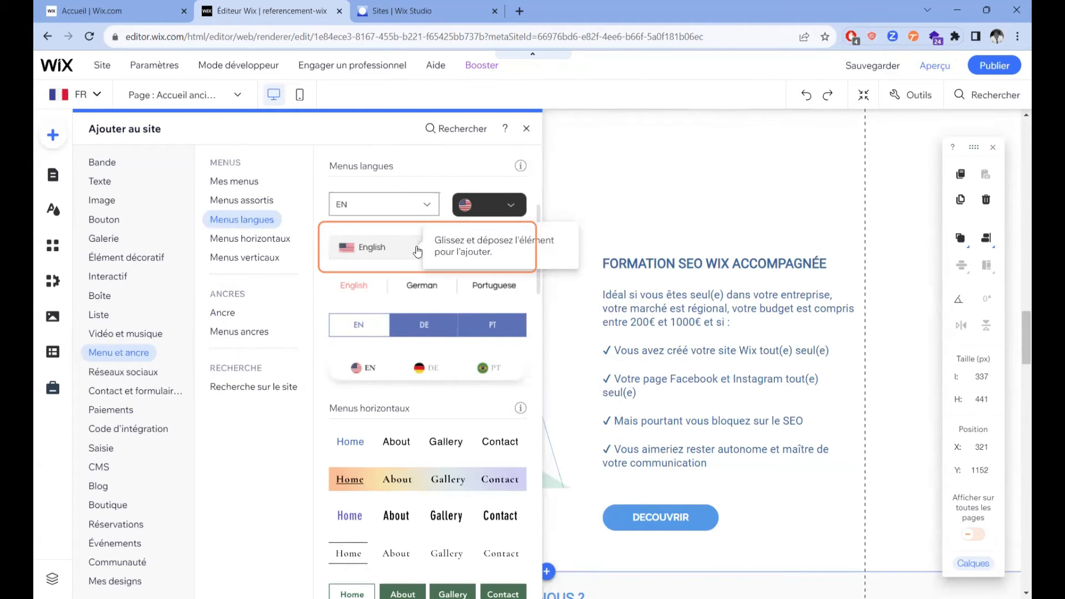
left_click(269, 243)
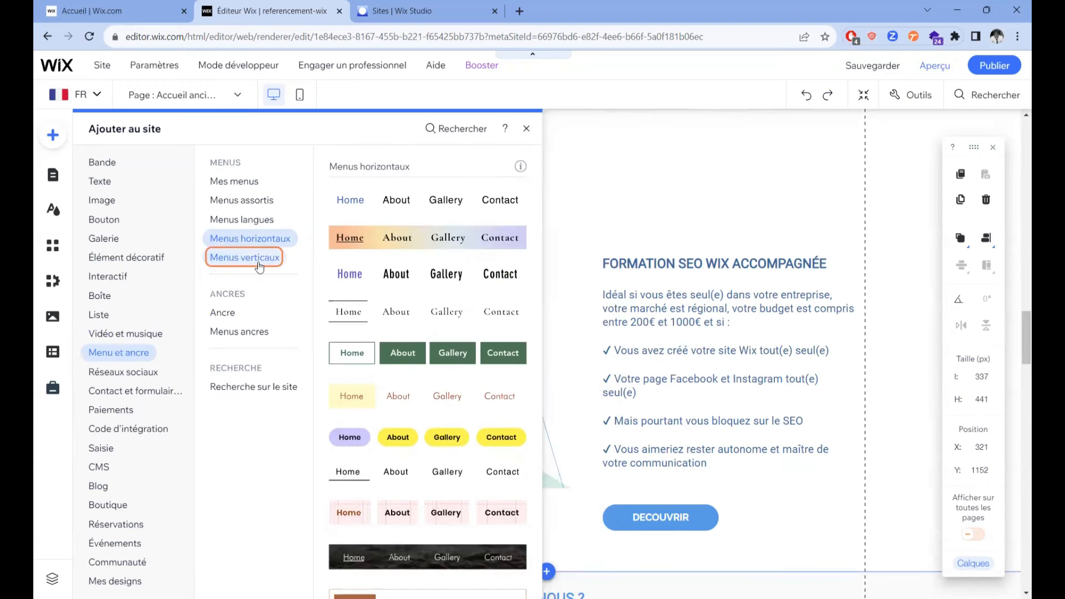
left_click(265, 258)
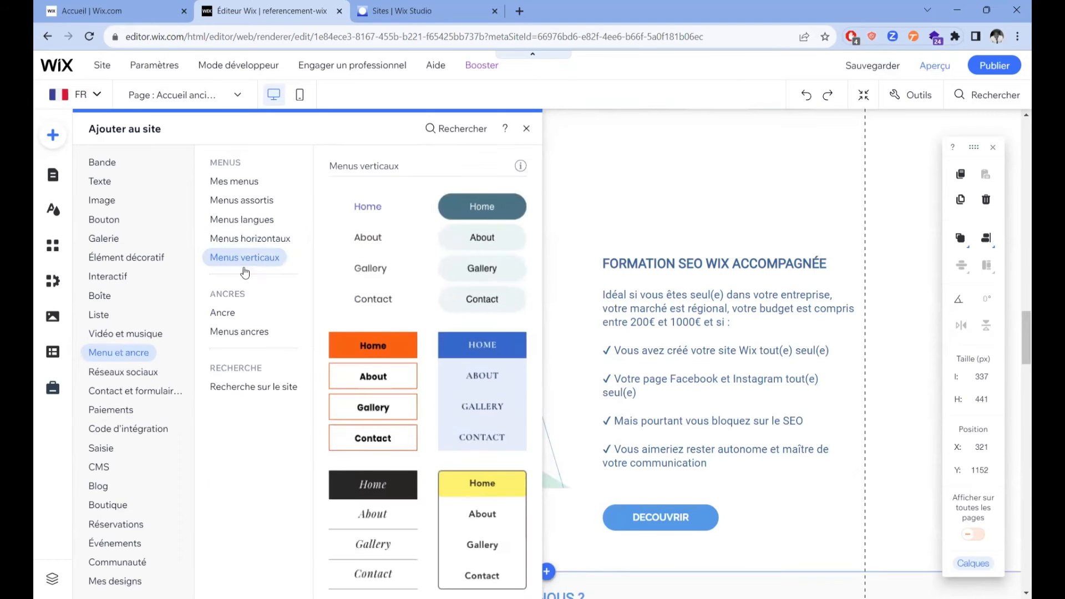
View the social media bars and Facebook elements, and display the contact and form elements.
left_click(111, 409)
left_click(135, 401)
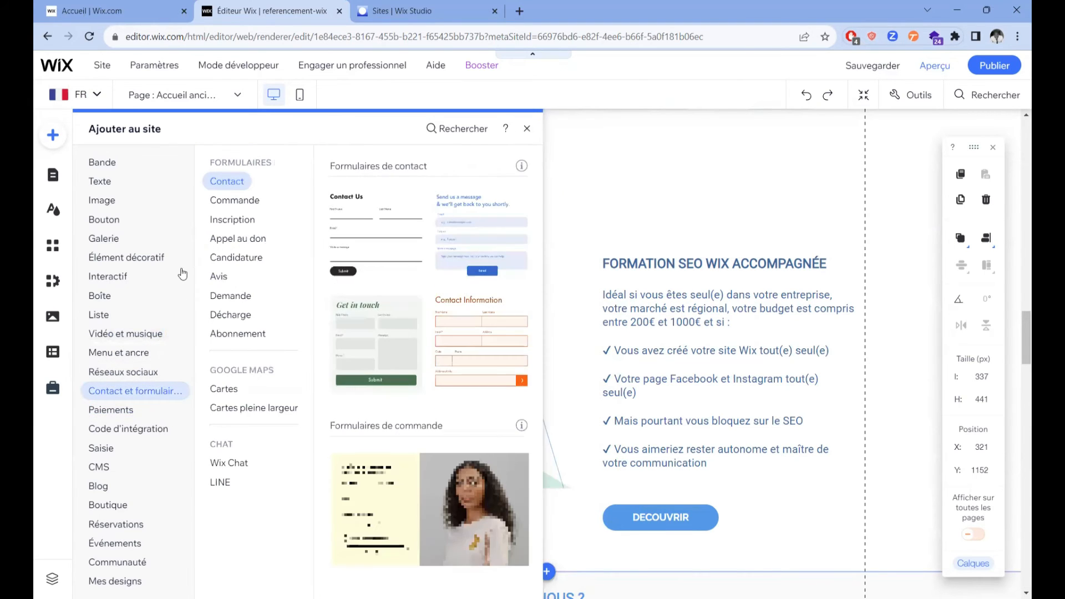
left_click(123, 371)
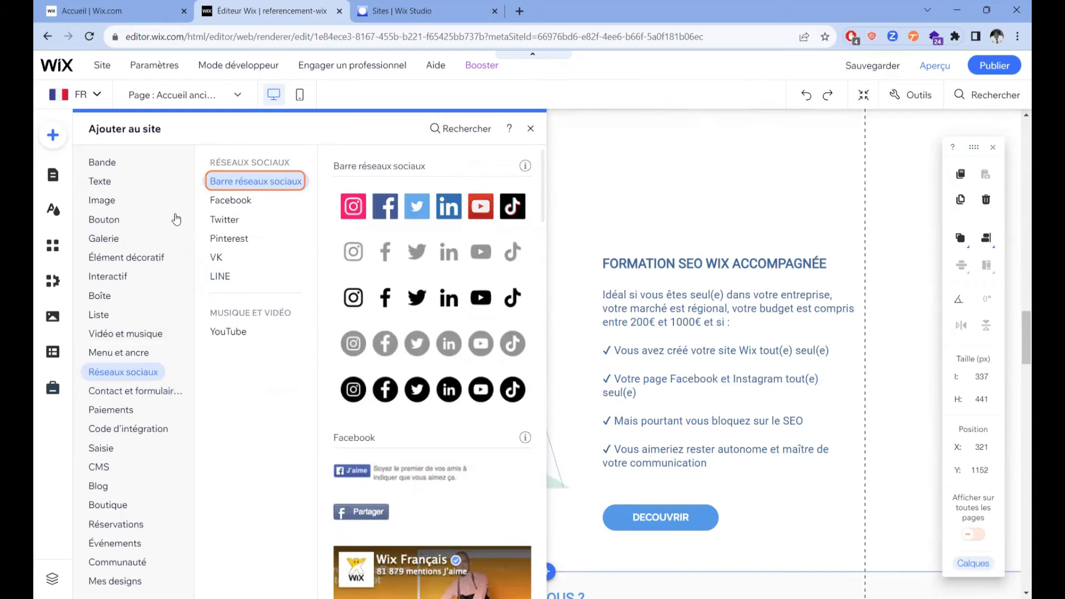
left_click(116, 333)
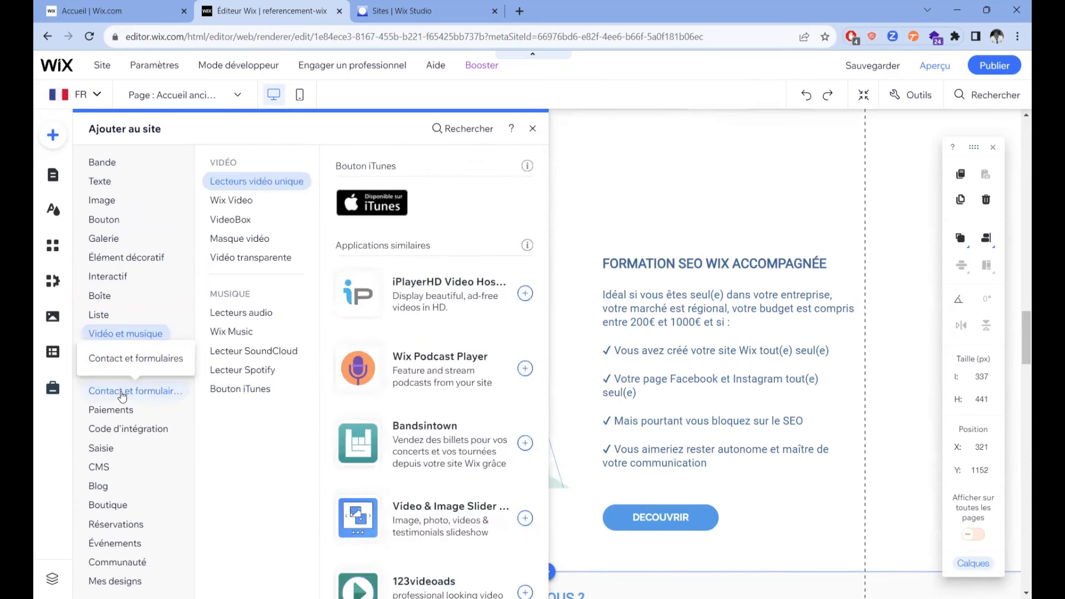
left_click(122, 394)
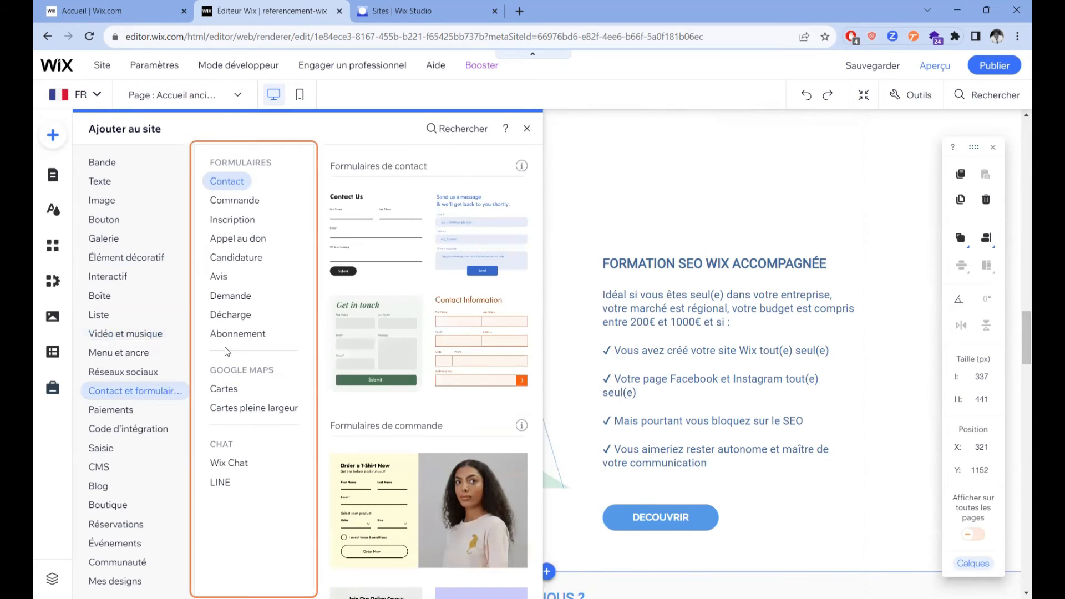
Glance at the embed code and menu elements, and return to the contact and form elements.
left_click(129, 428)
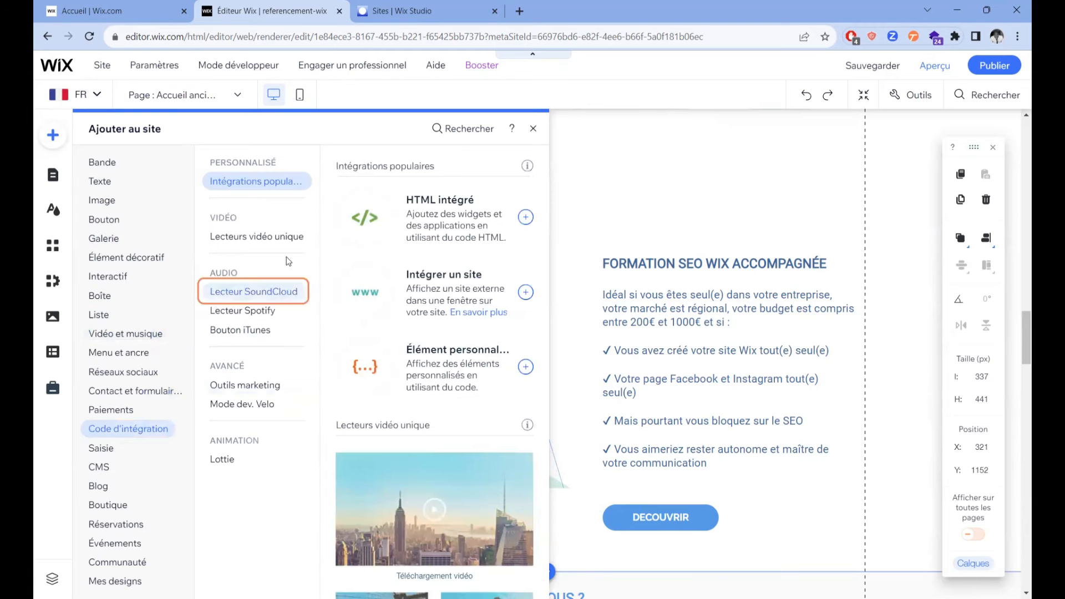
left_click(164, 390)
left_click(150, 360)
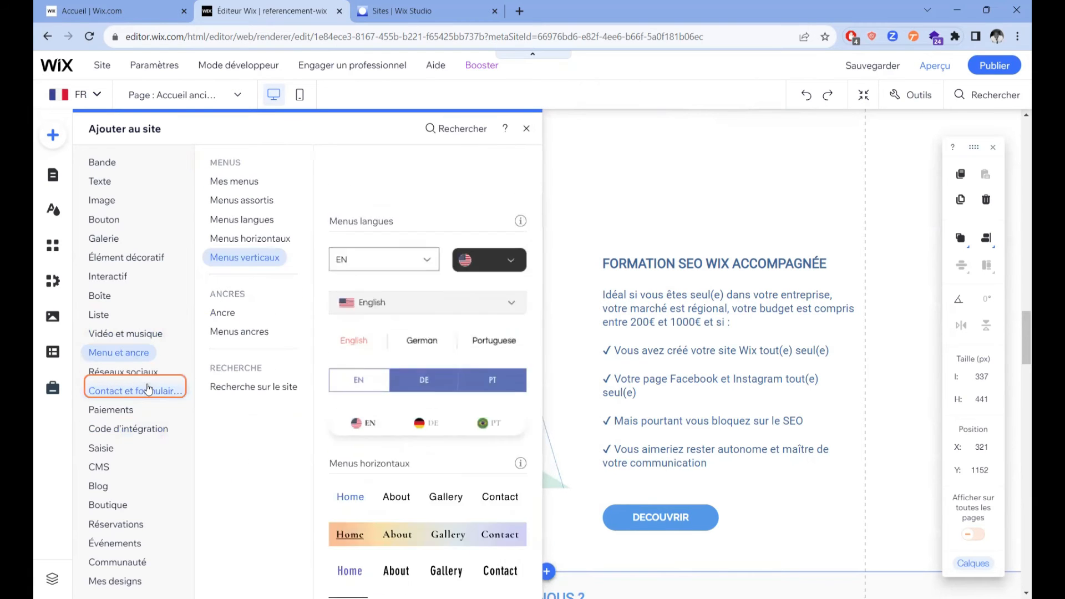
left_click(136, 391)
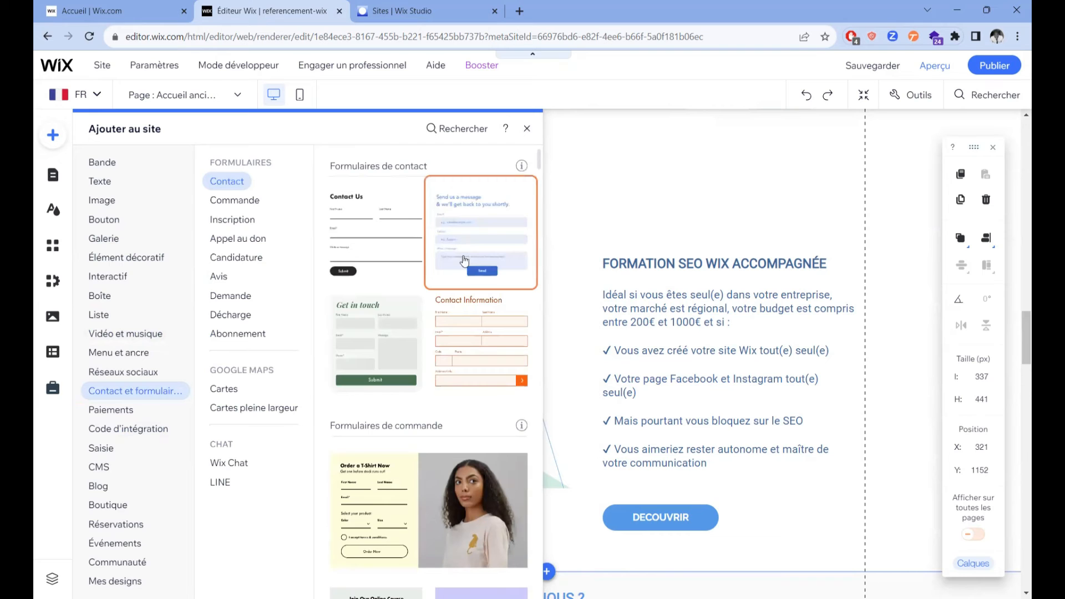
View the order and subscription form templates, and browse from the contact forms to the registration forms.
left_click(265, 200)
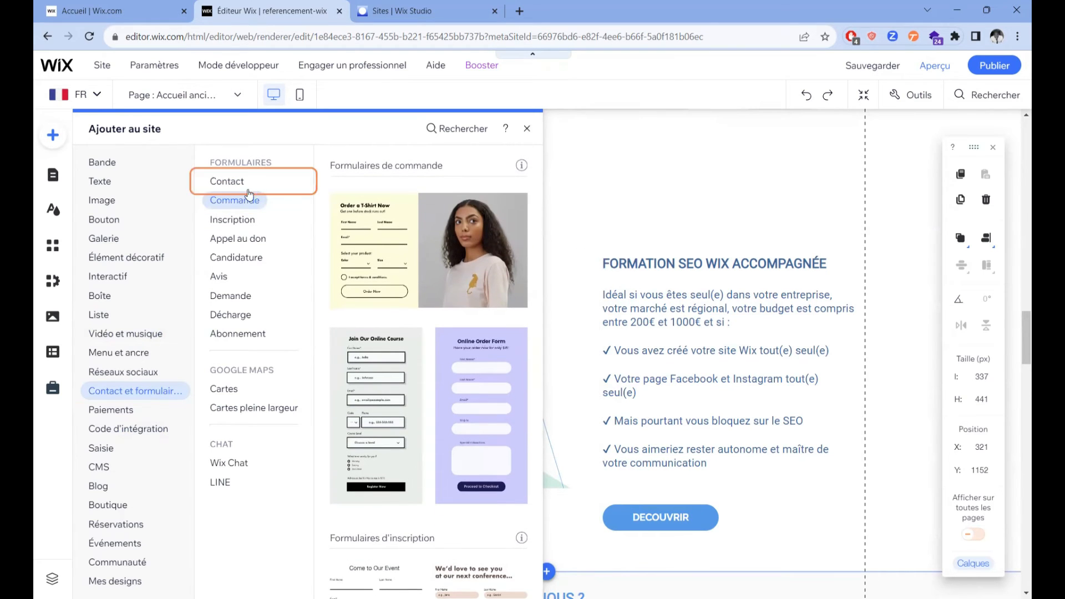
left_click(238, 336)
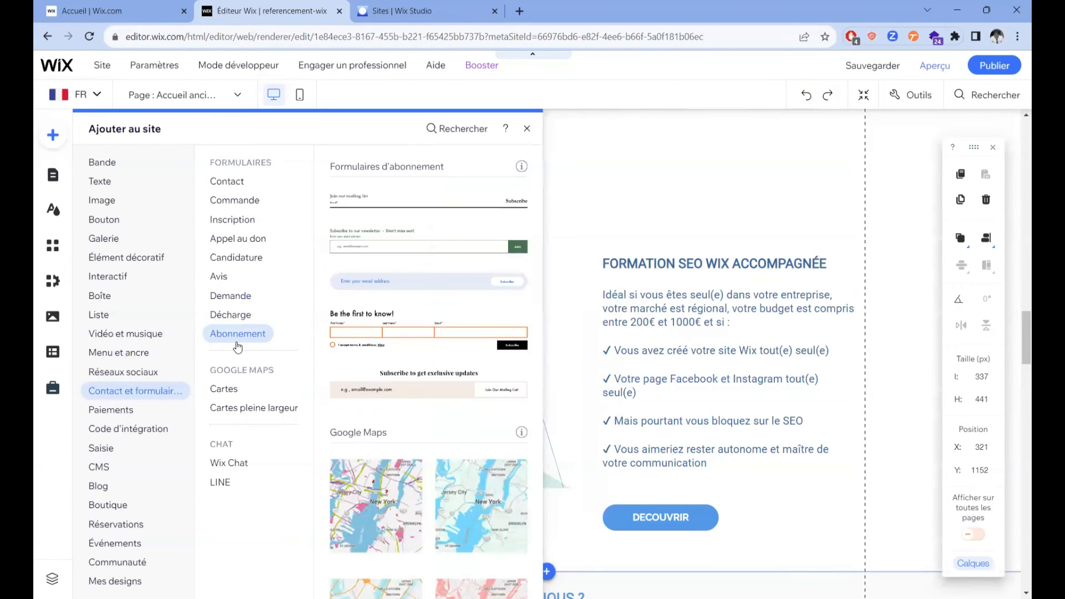
left_click(245, 184)
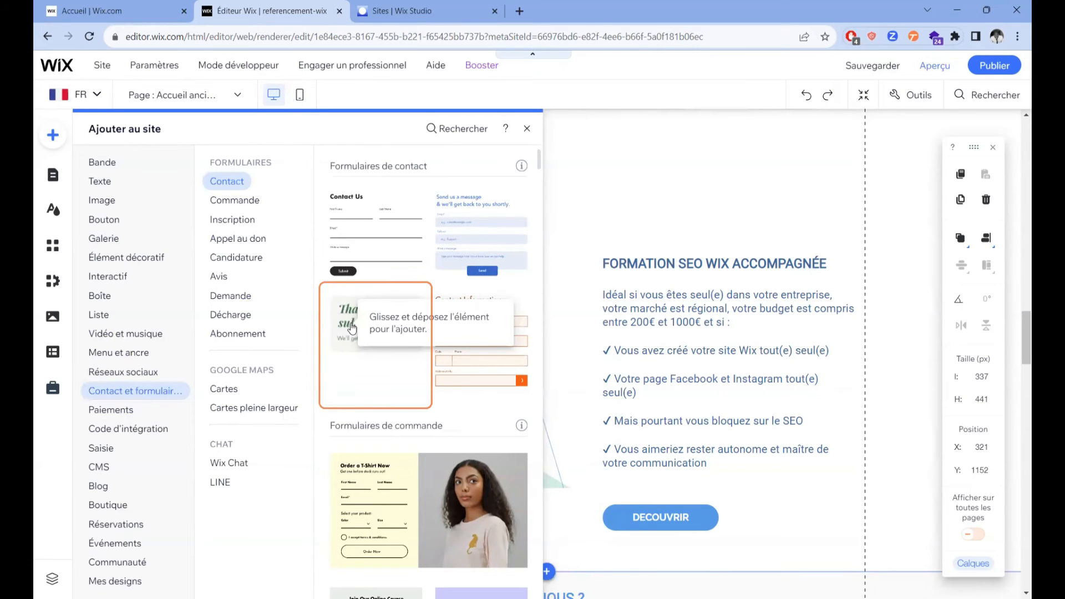
scroll(444, 439, "down", 8)
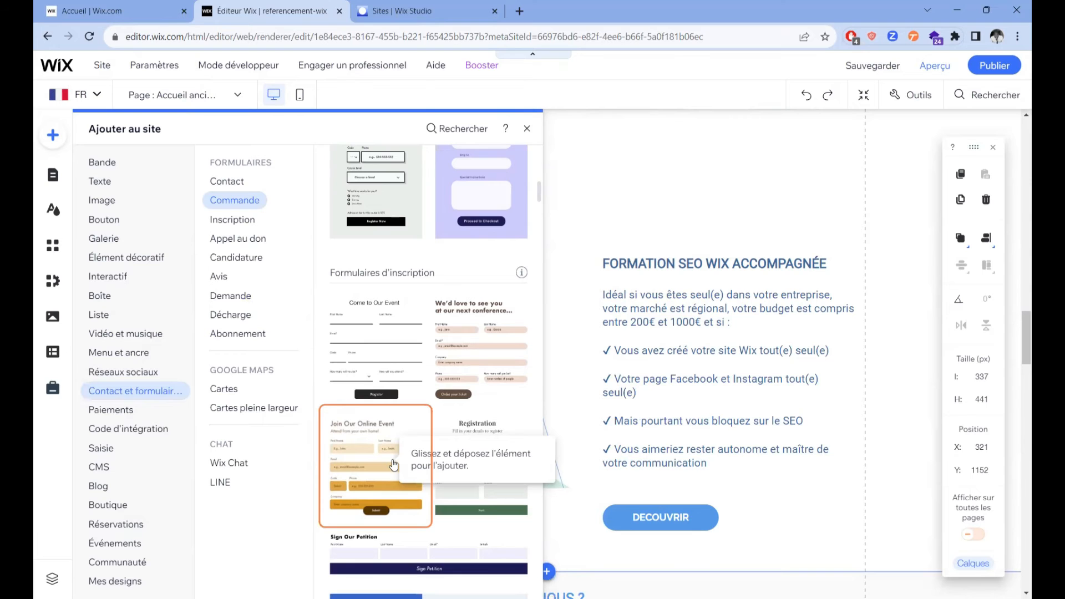
View the embed code elements, and display the payment and PayPal buttons among the payment elements.
left_click(123, 429)
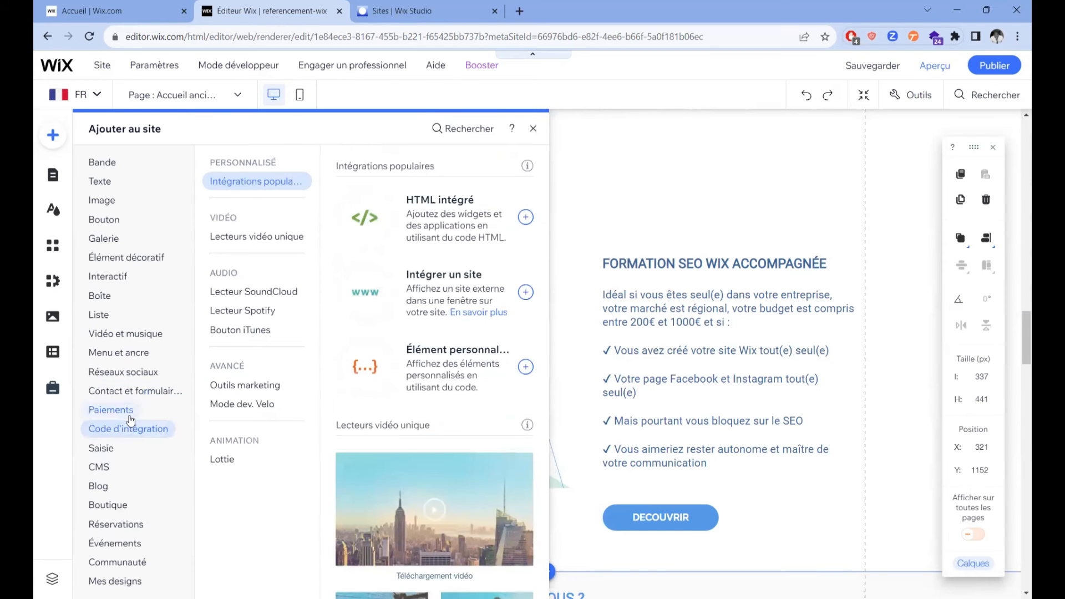
left_click(136, 395)
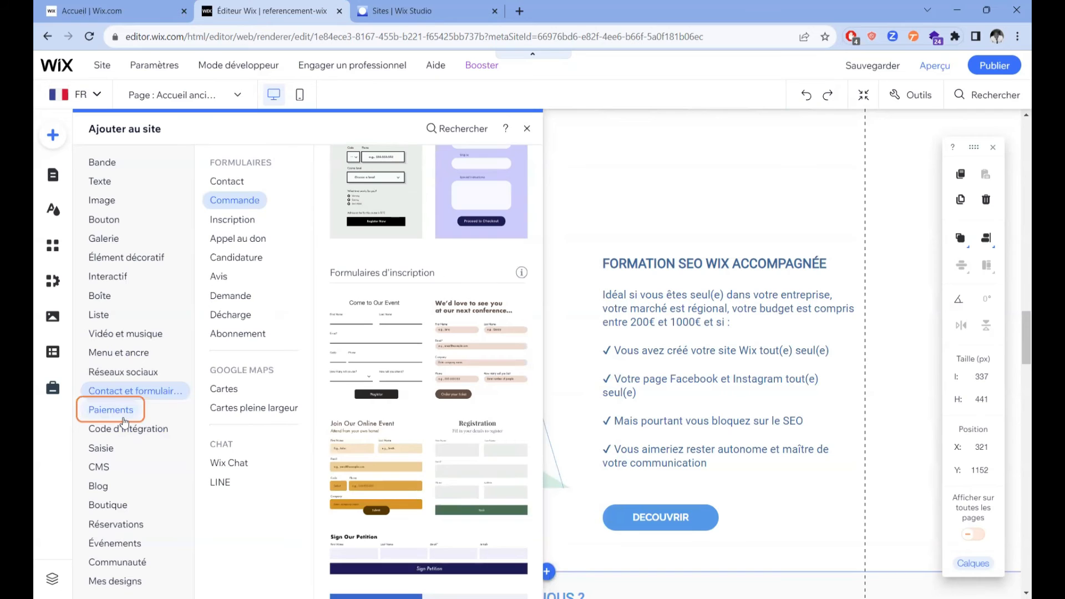
left_click(124, 426)
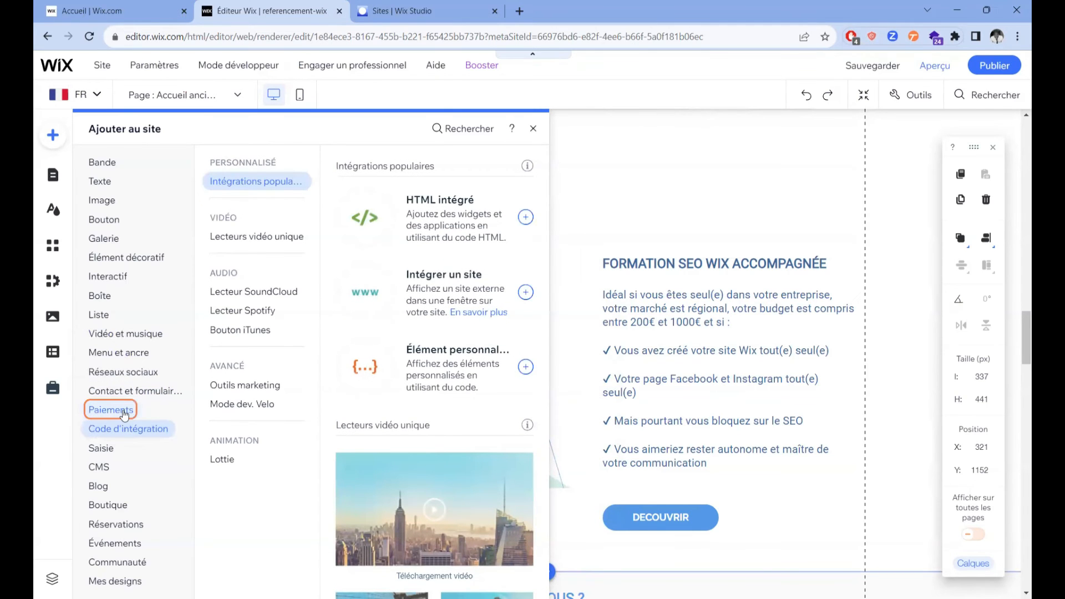
left_click(141, 410)
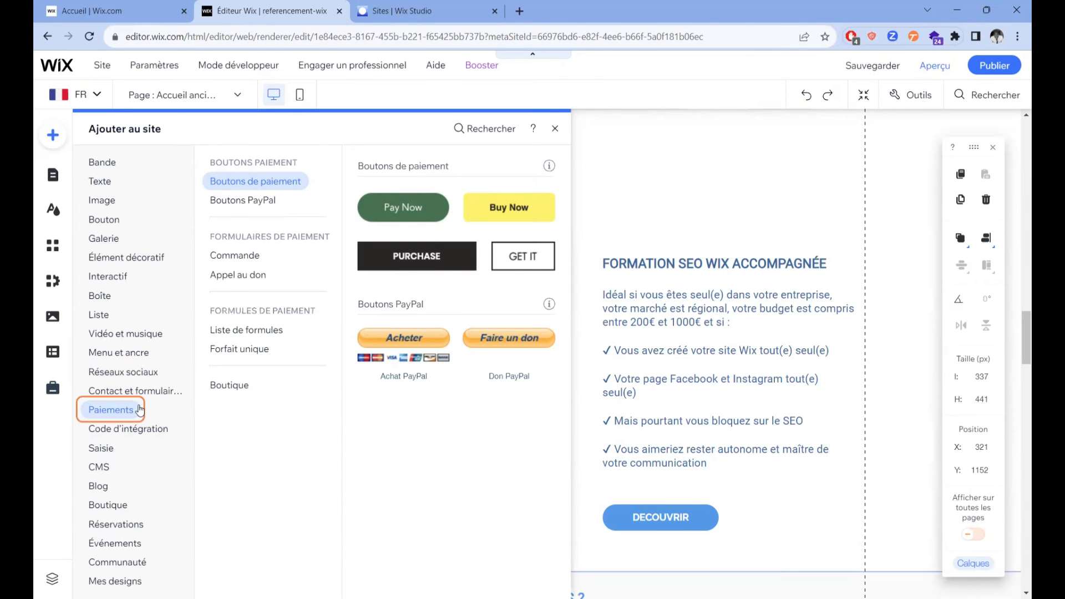
Return to the contact and form elements and view the subscription, order, Google Maps, donation and contact sections.
left_click(139, 395)
left_click(237, 334)
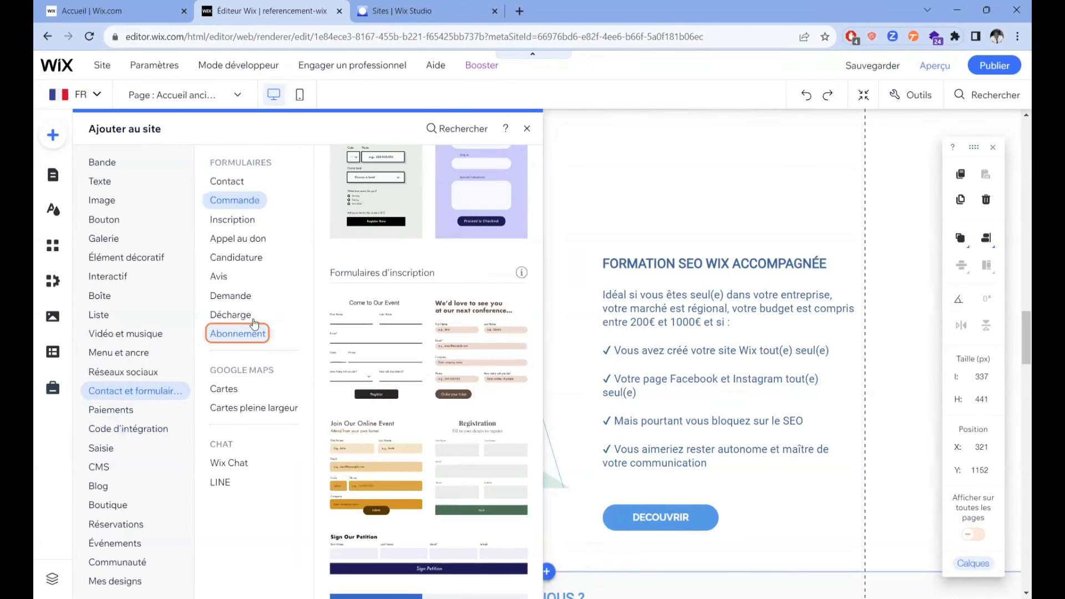
left_click(235, 200)
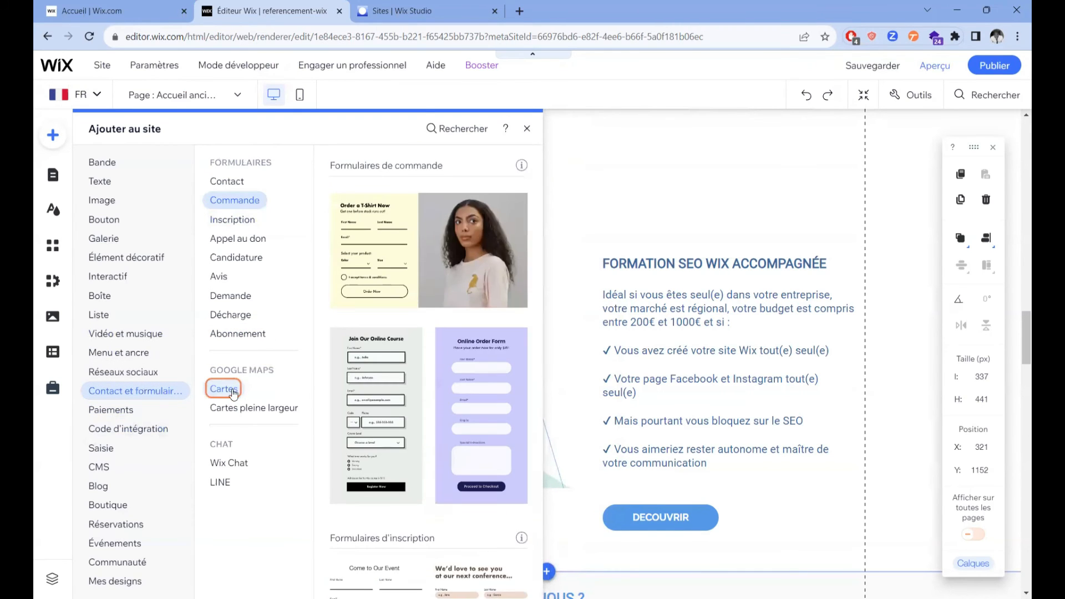
left_click(231, 391)
left_click(237, 241)
left_click(244, 182)
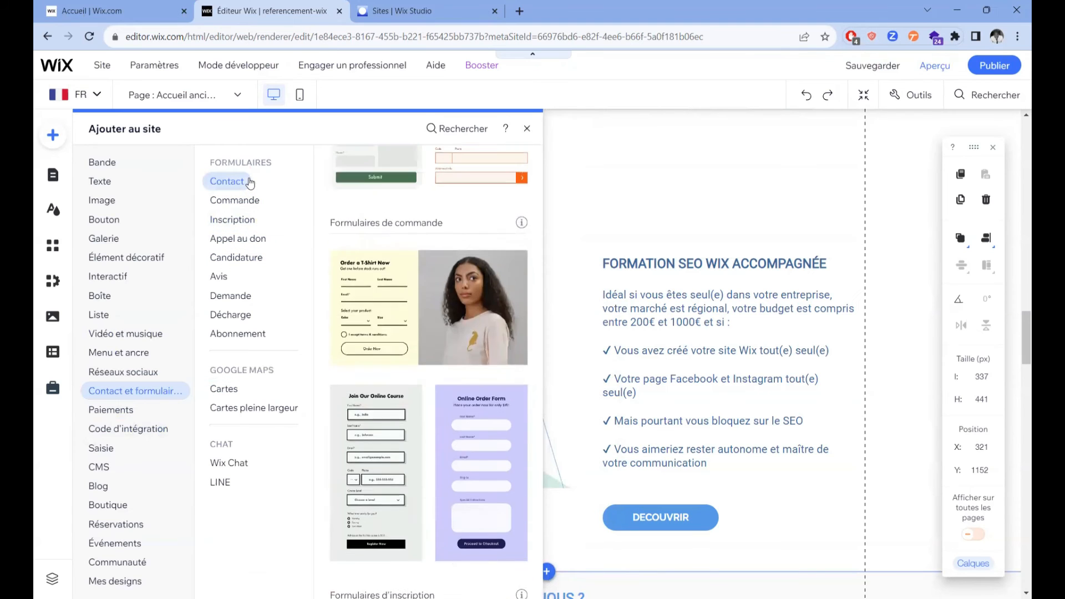
left_click(247, 201)
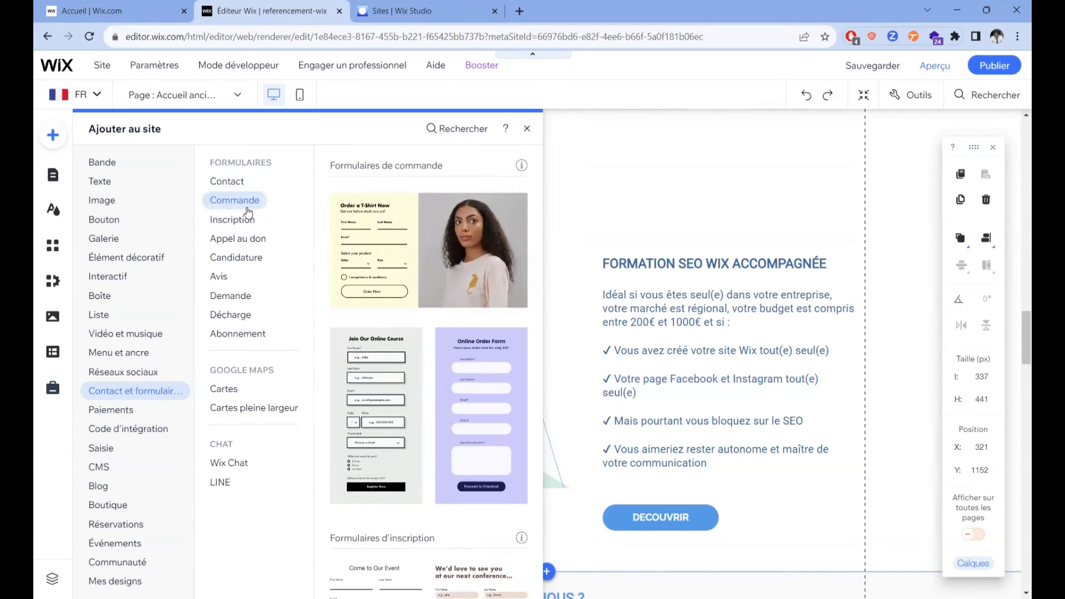
Browse the form templates from the order forms through registration, application, feedback, request and subscription forms to the Google Maps styles.
scroll(418, 475, "down", 6)
scroll(418, 476, "down", 15)
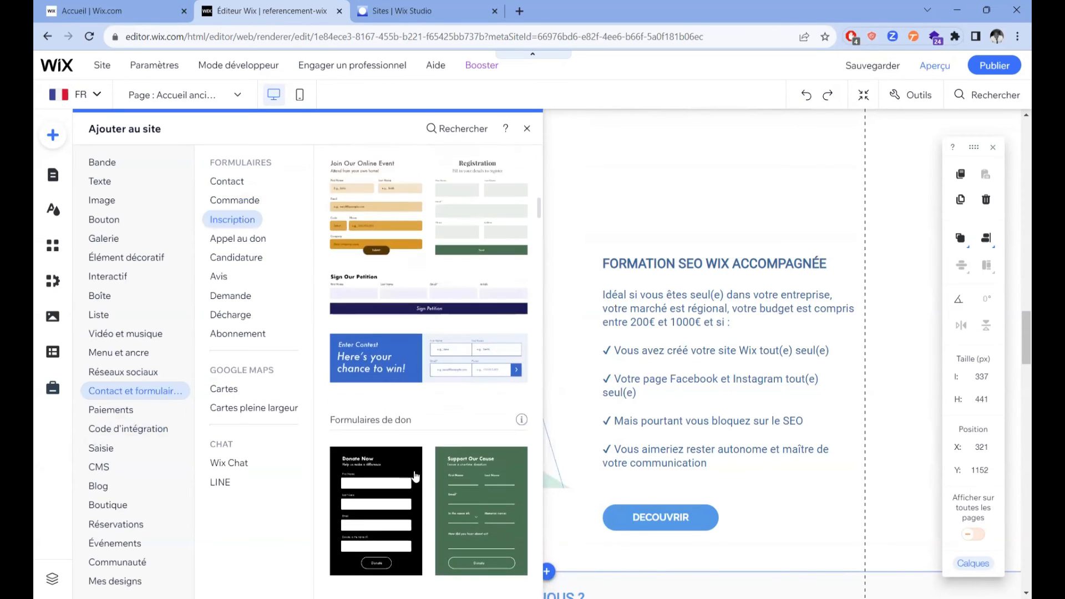
scroll(410, 480, "down", 6)
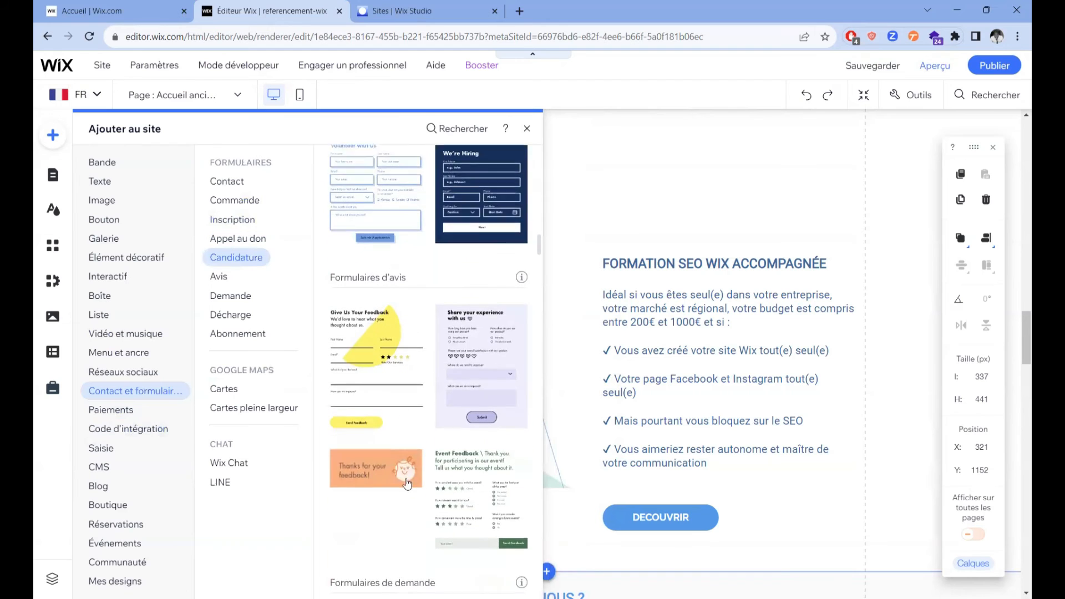
scroll(399, 438, "down", 10)
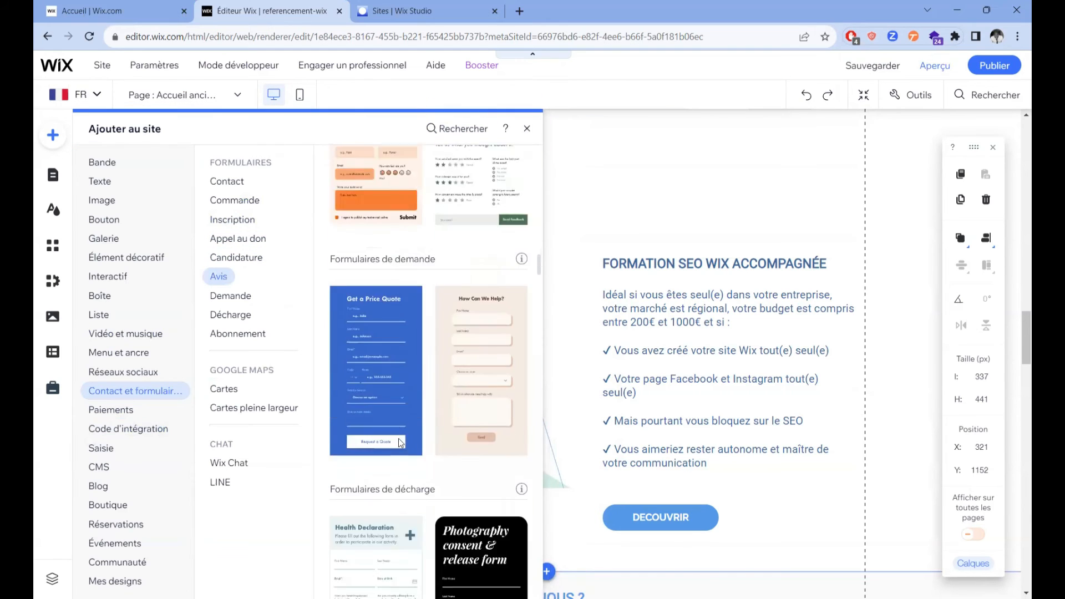
scroll(397, 451, "down", 10)
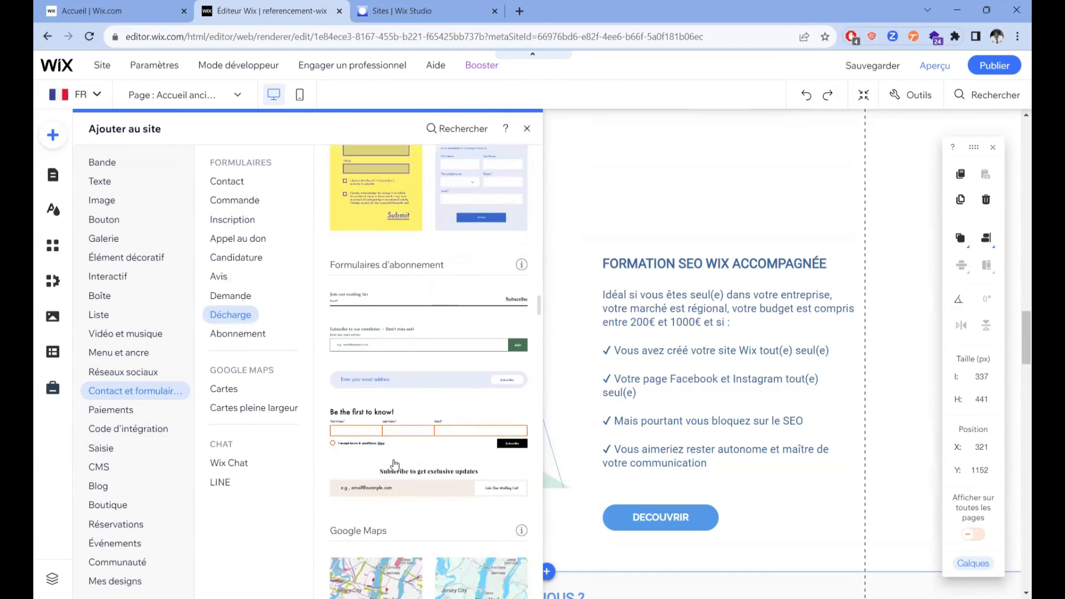
scroll(318, 489, "down", 8)
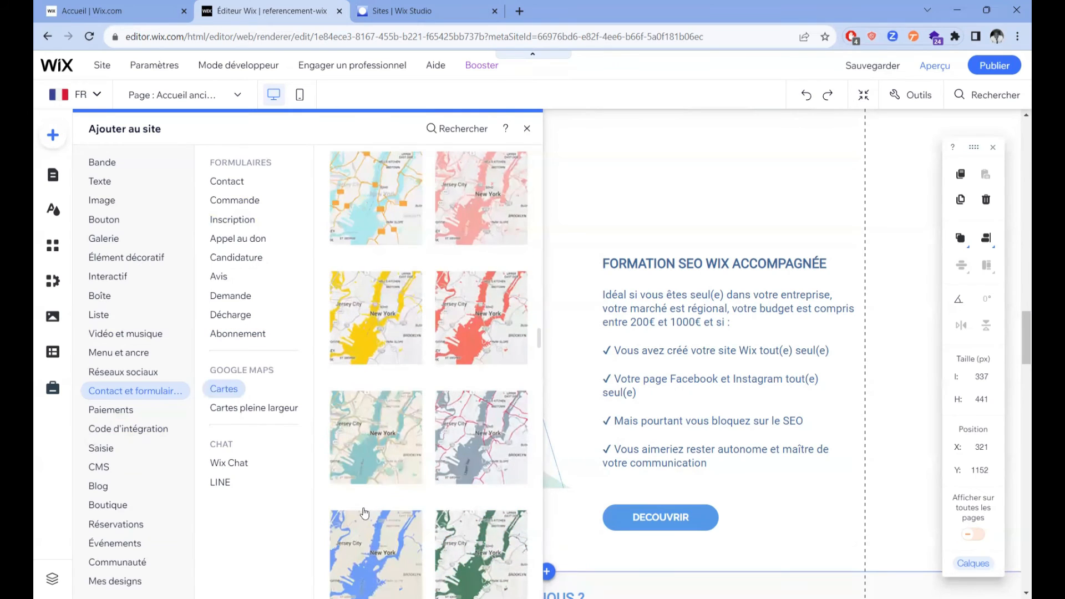
Review the application, donation and registration form templates again, going back up to the order forms.
scroll(389, 361, "up", 10)
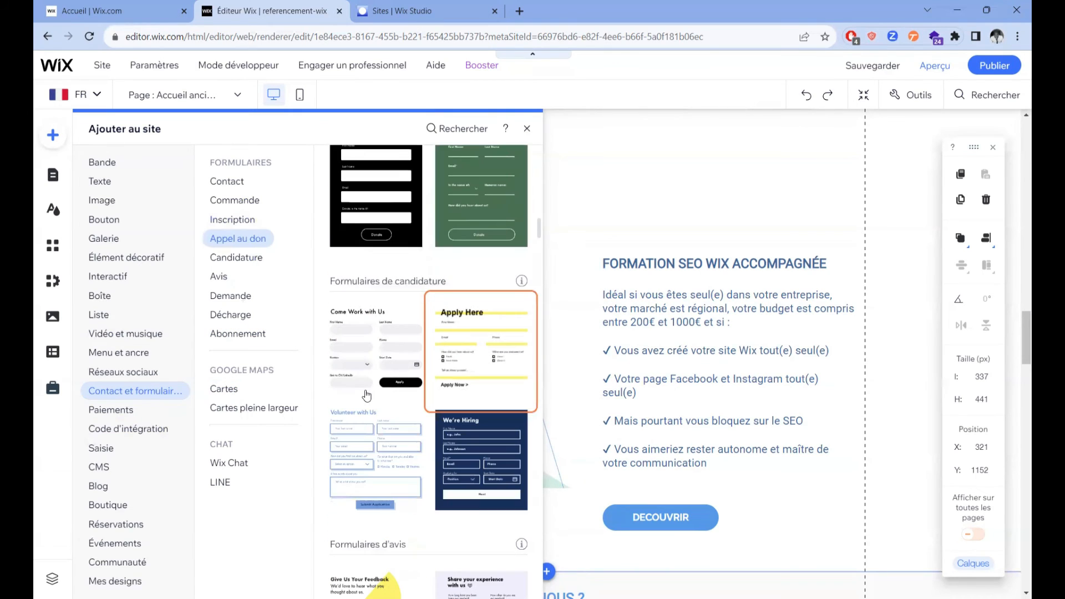
scroll(454, 327, "up", 5)
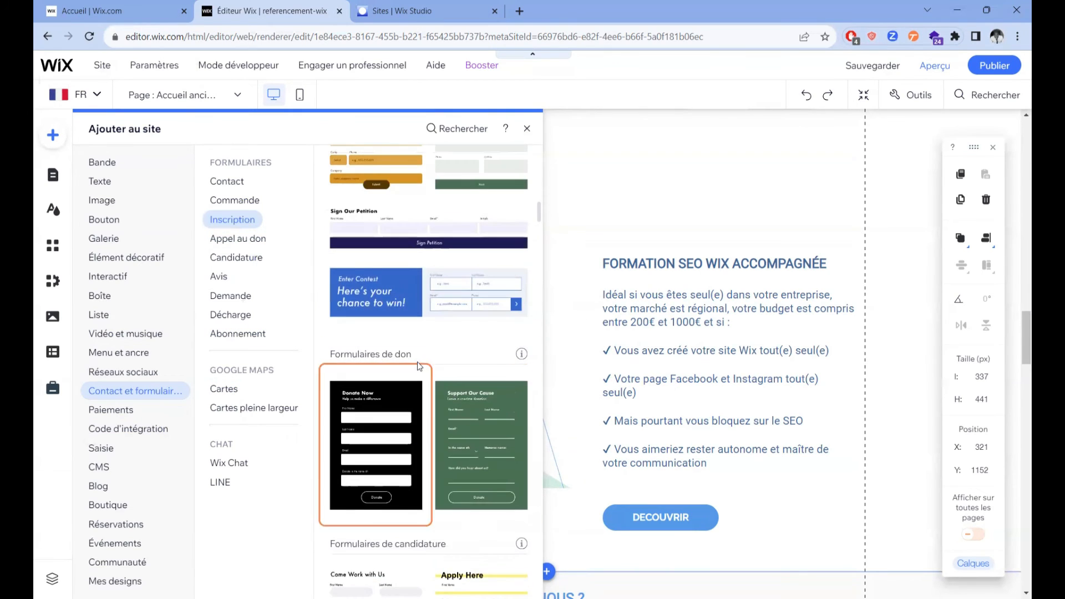
scroll(417, 362, "up", 5)
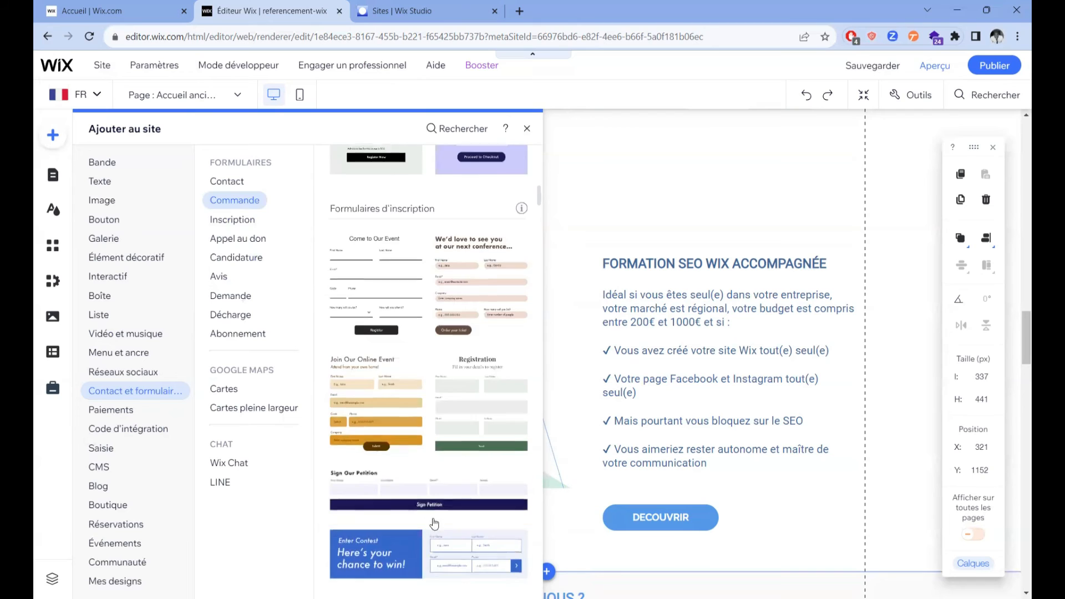
scroll(397, 516, "down", 4)
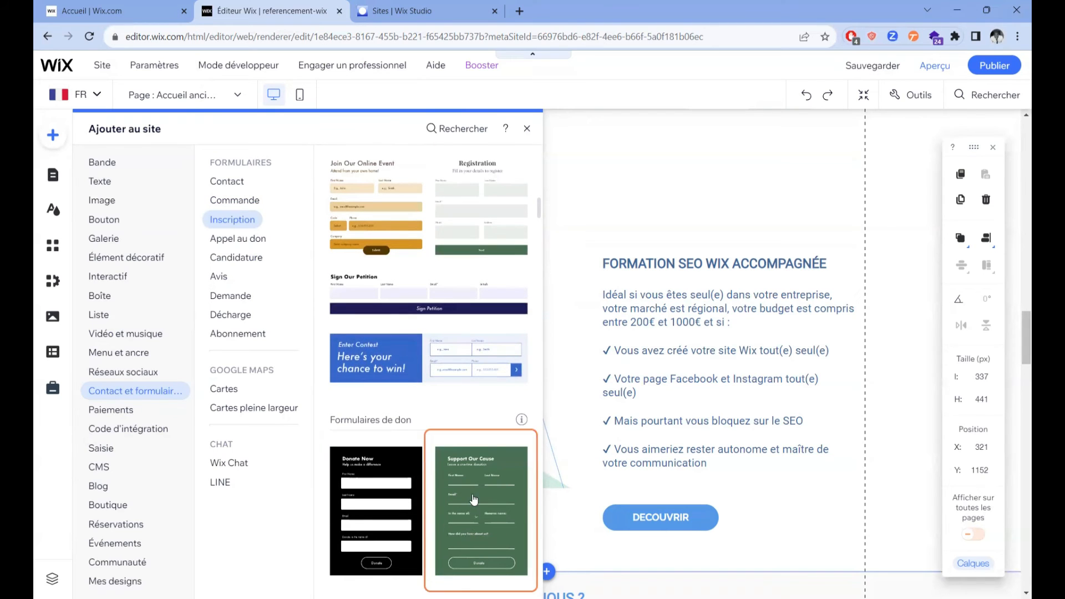
scroll(458, 538, "up", 5)
scroll(458, 539, "up", 4)
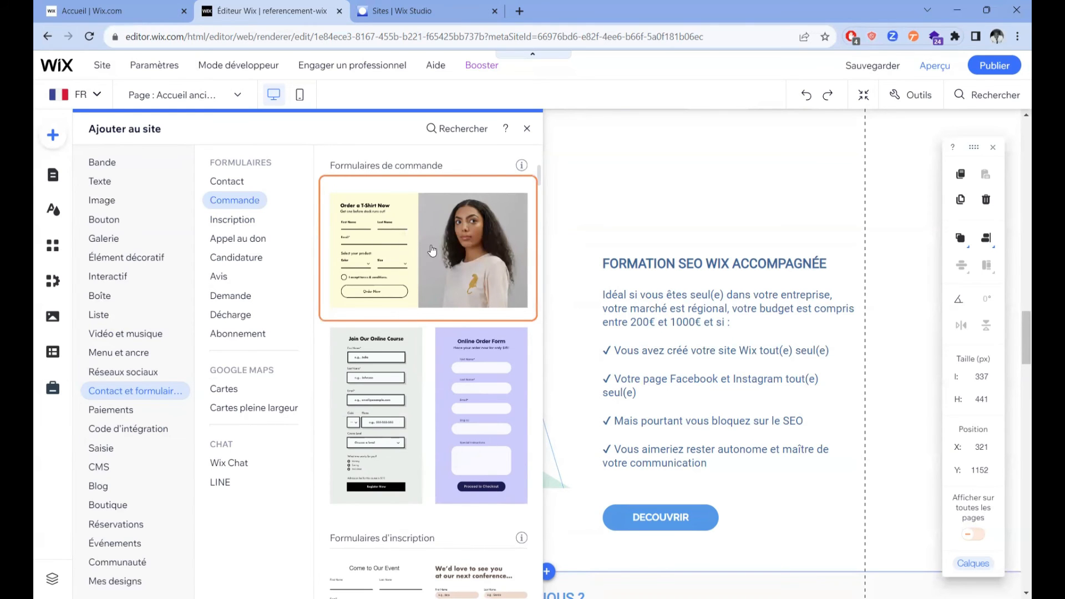
View the payment elements, including the payment buttons, the plan list and the single plan.
left_click(122, 429)
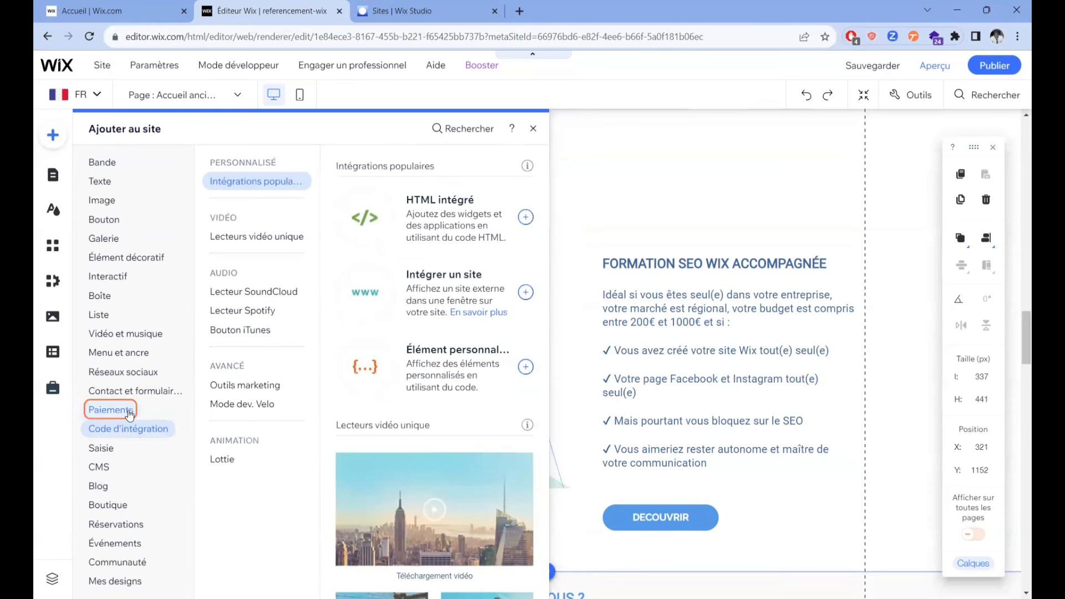
left_click(129, 413)
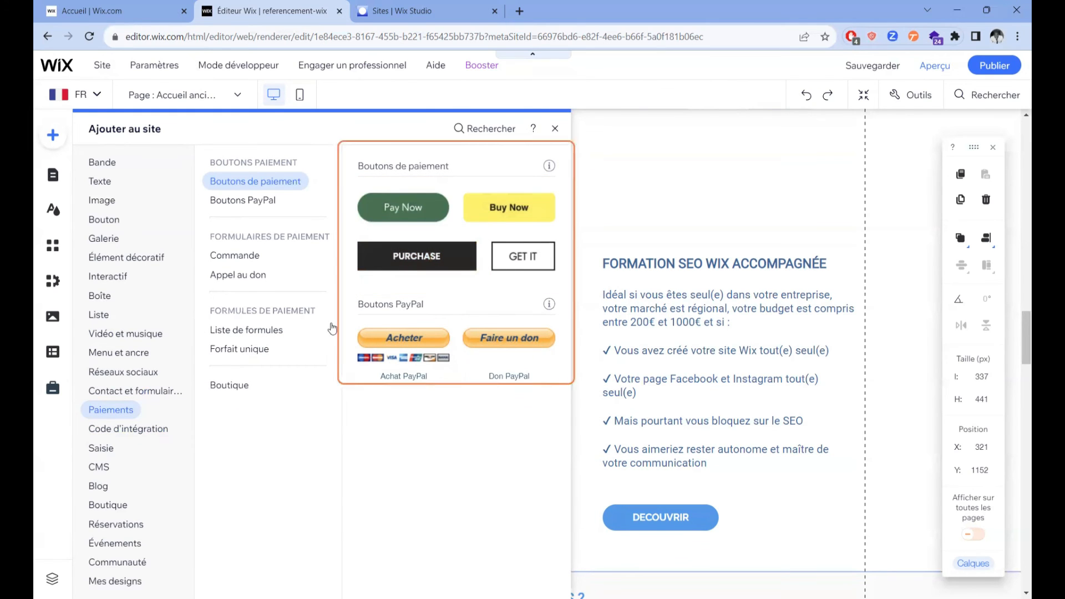
left_click(281, 333)
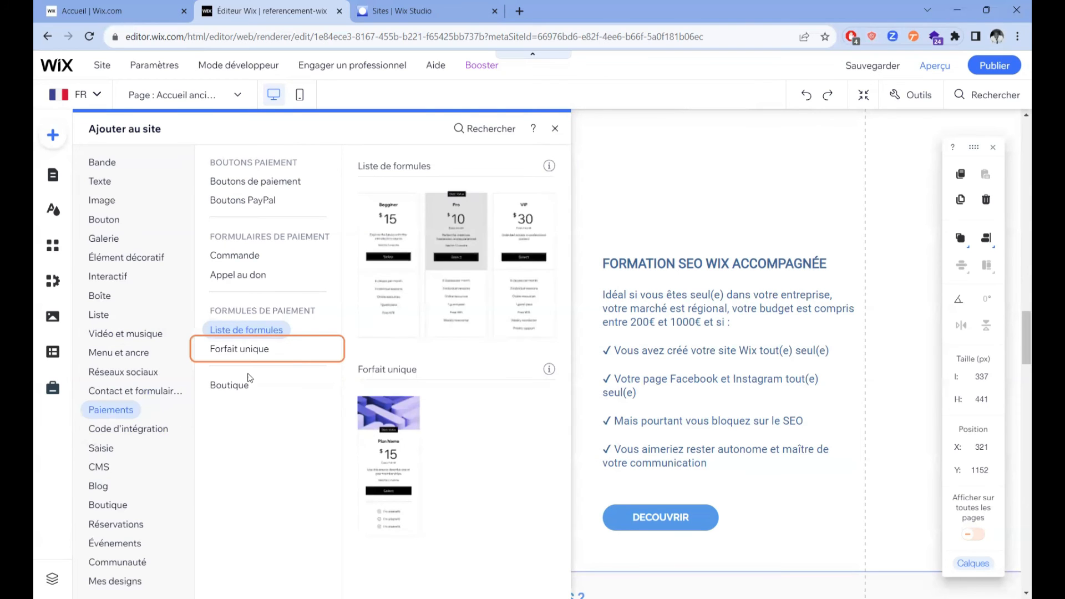
View the embed code elements, the input fields and the CMS elements that can be added.
left_click(149, 440)
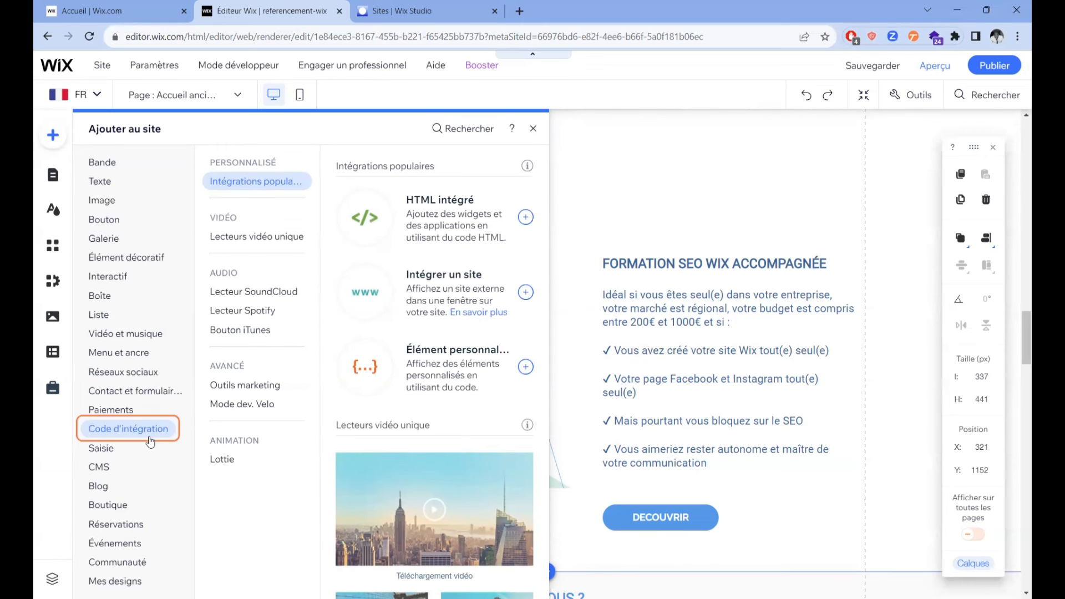
left_click(116, 455)
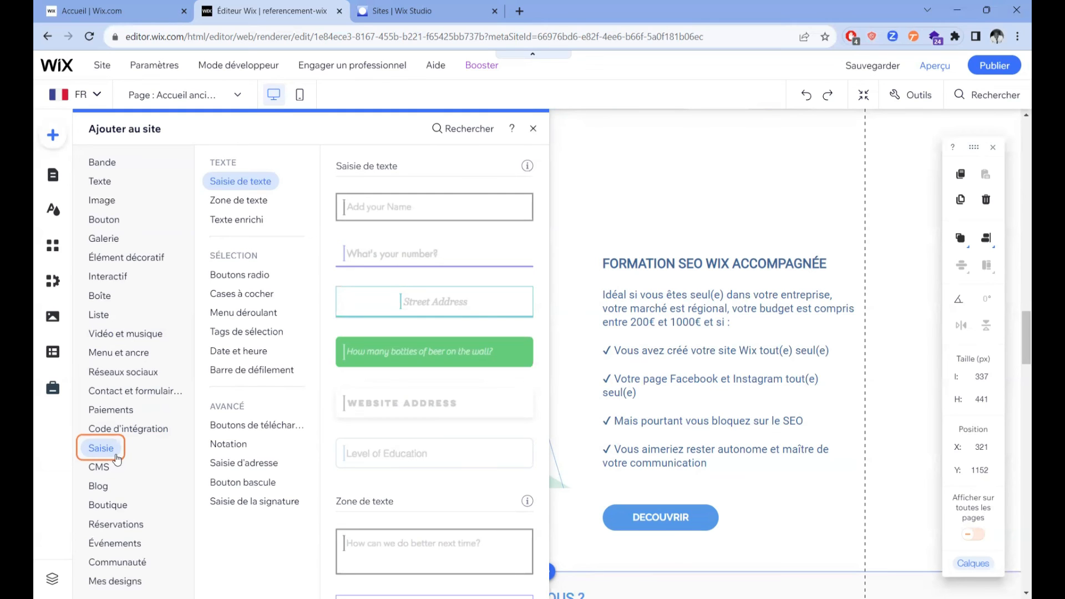
left_click(100, 467)
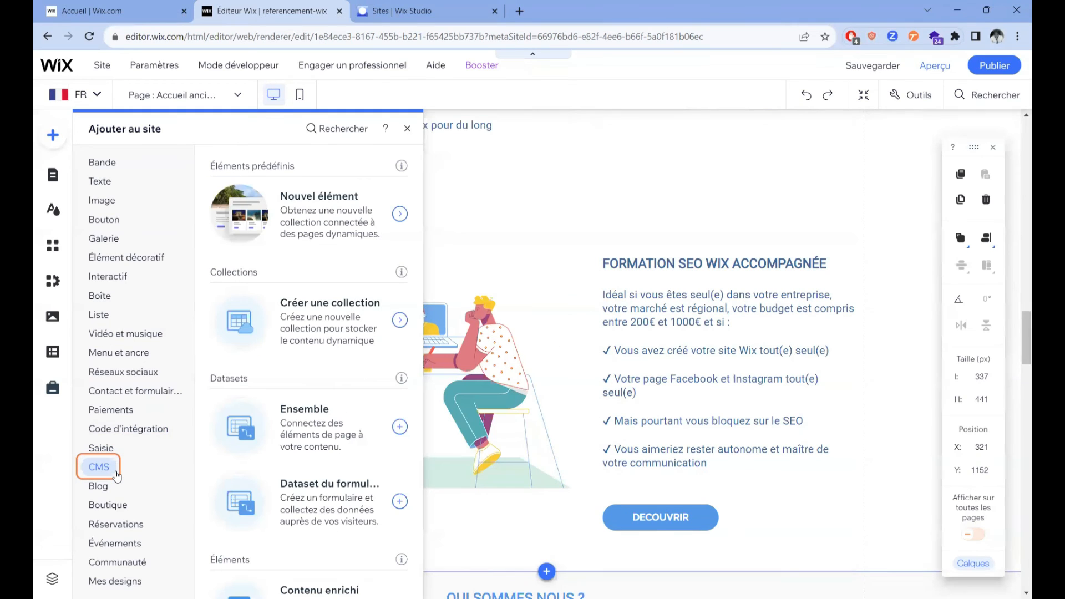
View the blog post lists, the online store offer and the event elements.
left_click(116, 473)
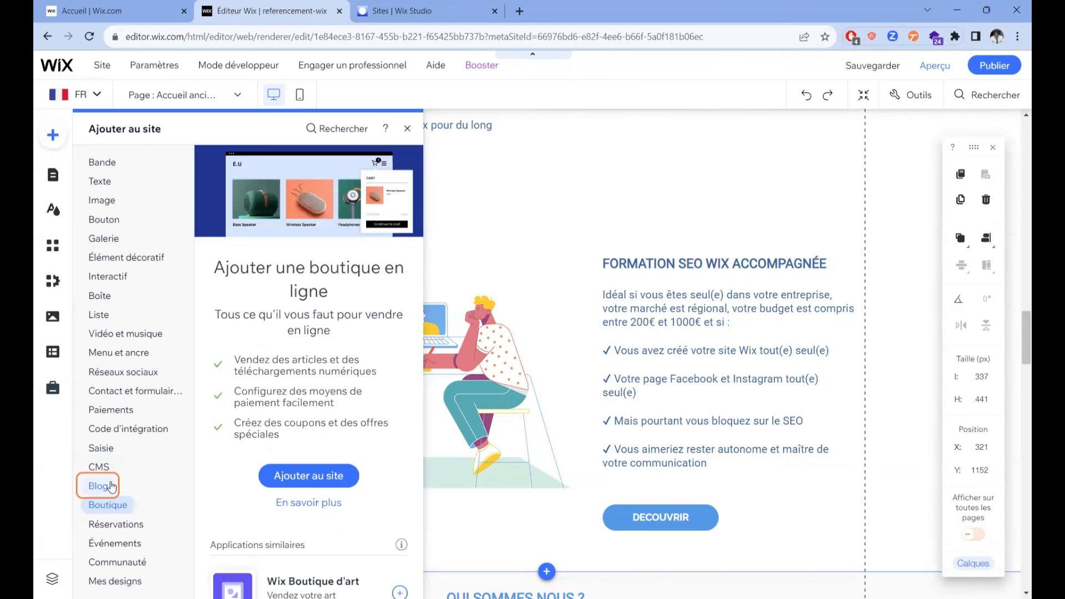
mouse_move(112, 487)
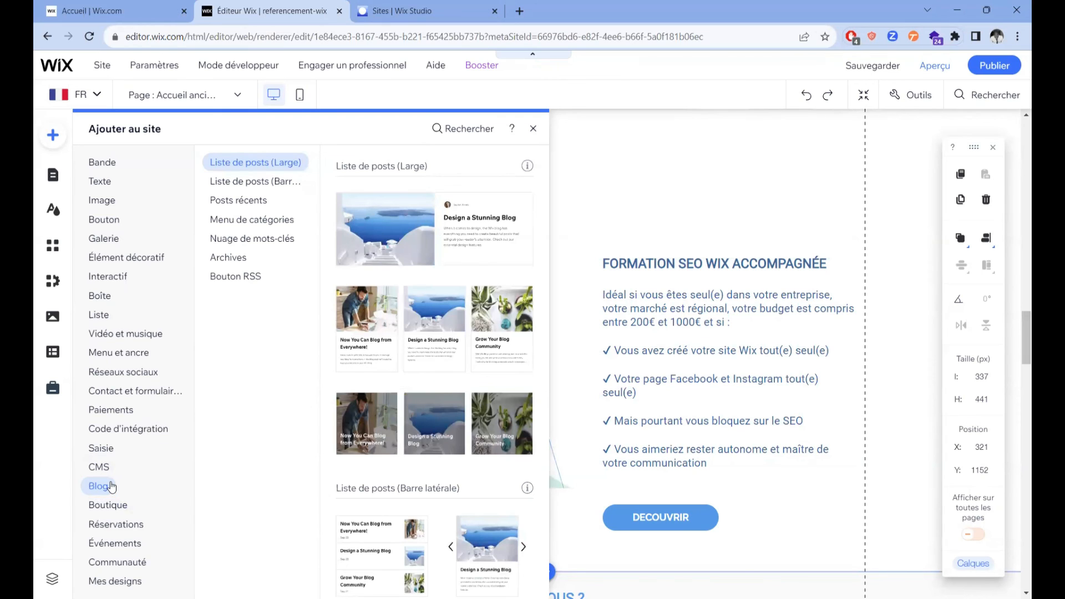
left_click(117, 510)
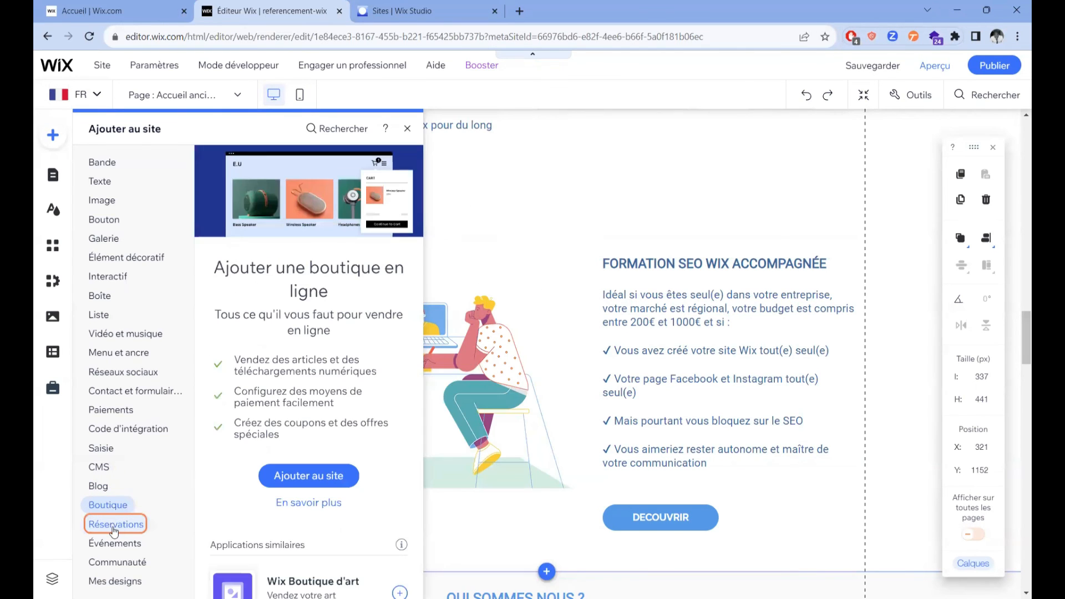
mouse_move(114, 543)
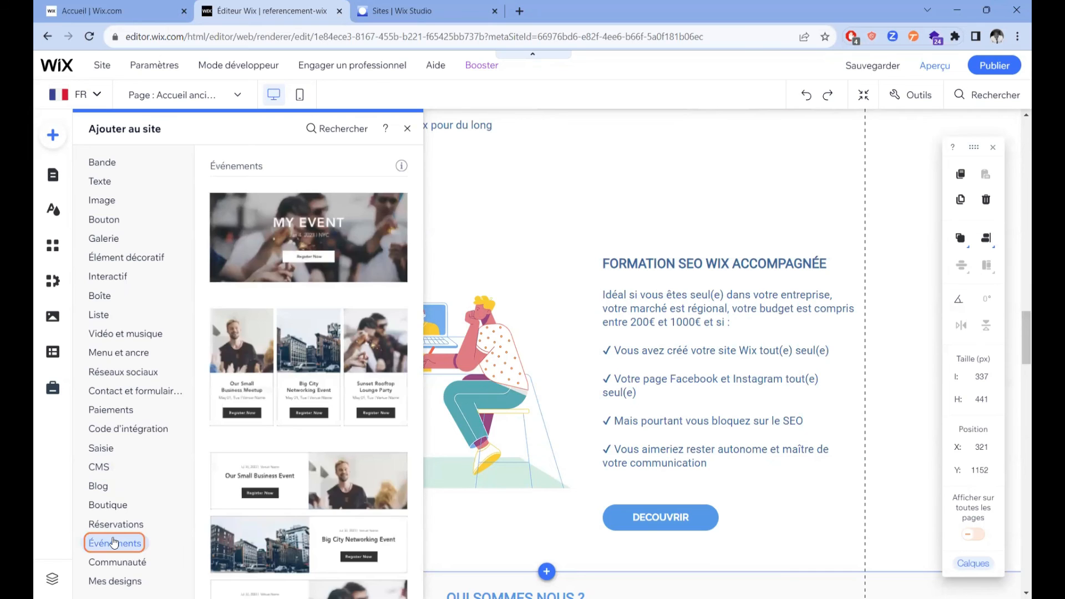
View the saved personal designs that can be added to the site.
mouse_move(114, 580)
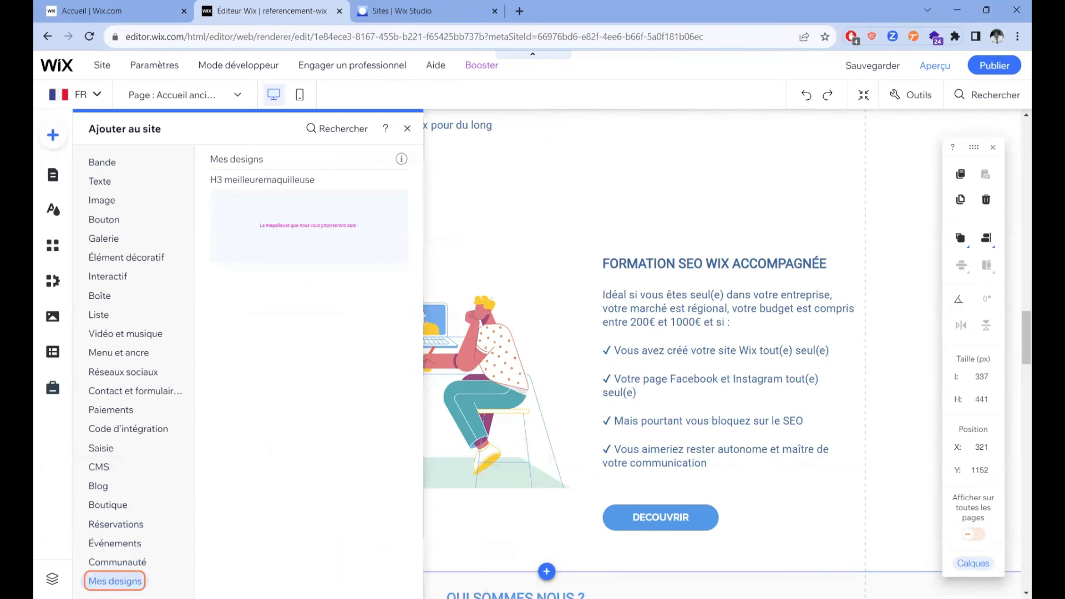
mouse_move(162, 372)
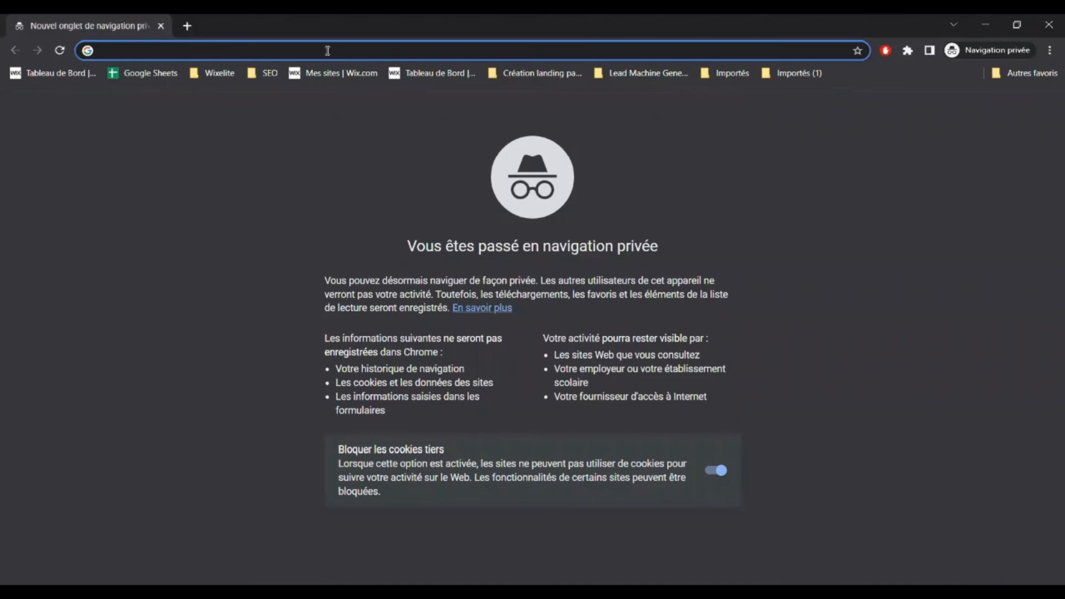
Search Google in a private Chrome window for "therapeute voiron" and look through the local listings and organic results.
type("therapeute voiron")
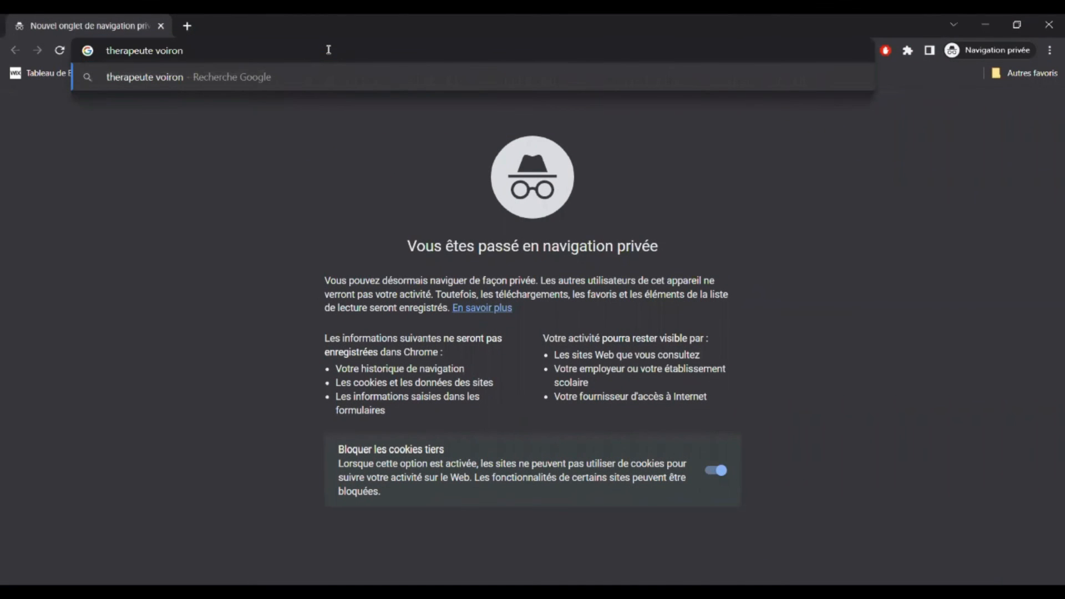
key("Return")
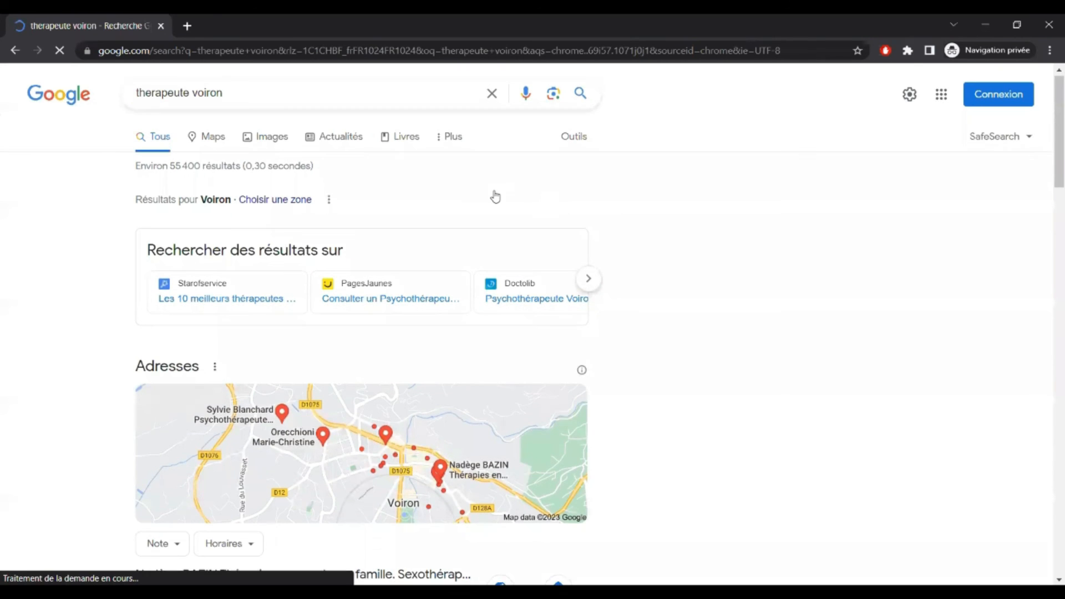
scroll(496, 196, "down", 4)
scroll(495, 195, "down", 2)
scroll(721, 218, "down", 3)
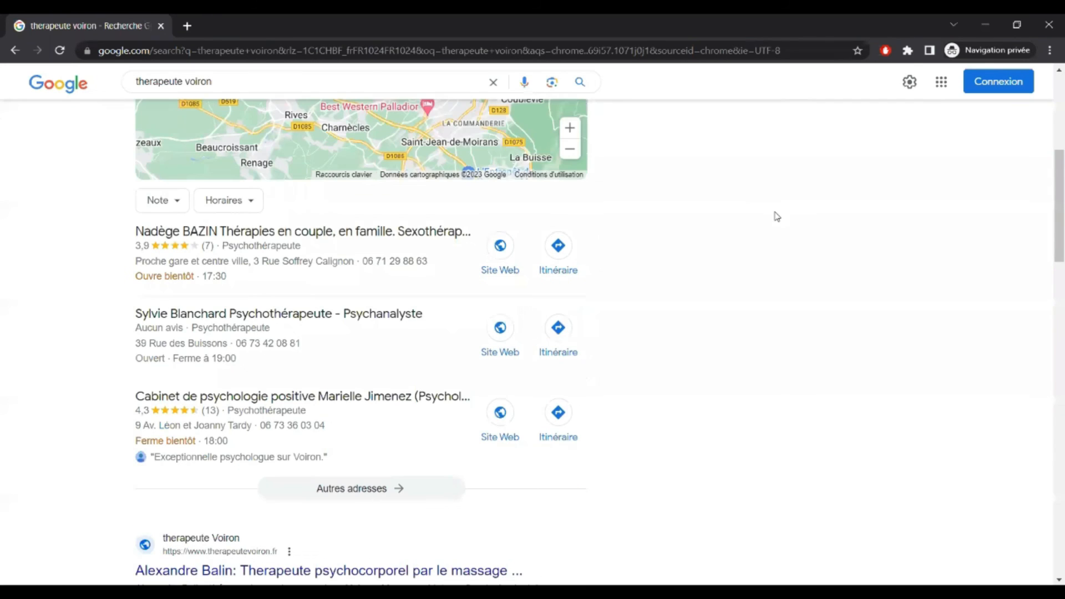
scroll(776, 216, "down", 5)
Search for "réparation informatique toulouse" and look through the business listings and organic results.
triple_click(145, 72)
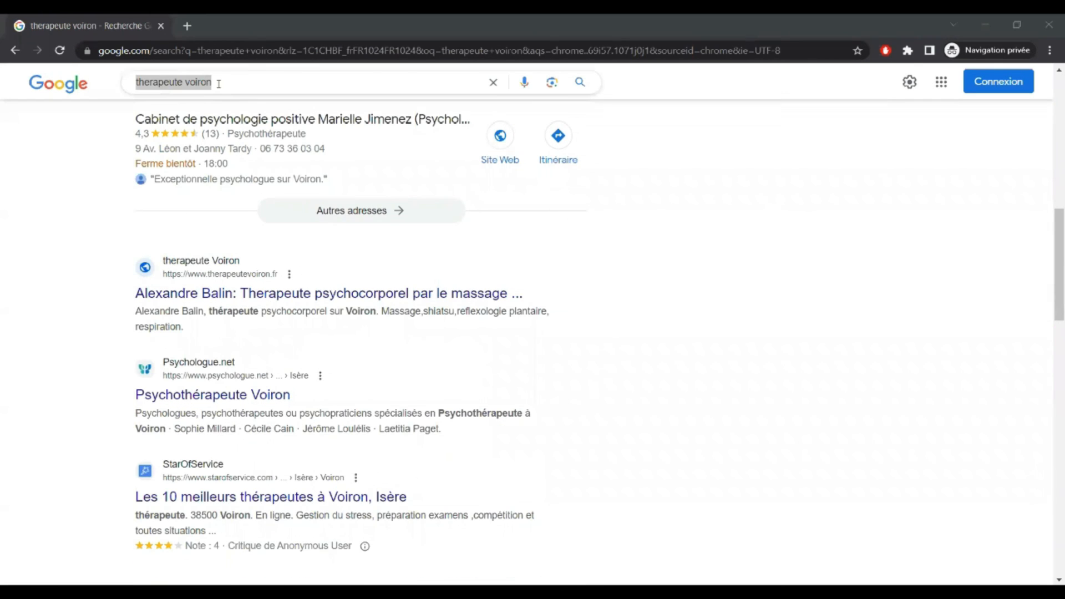
left_click(161, 83)
type("réparation informatique toulouse")
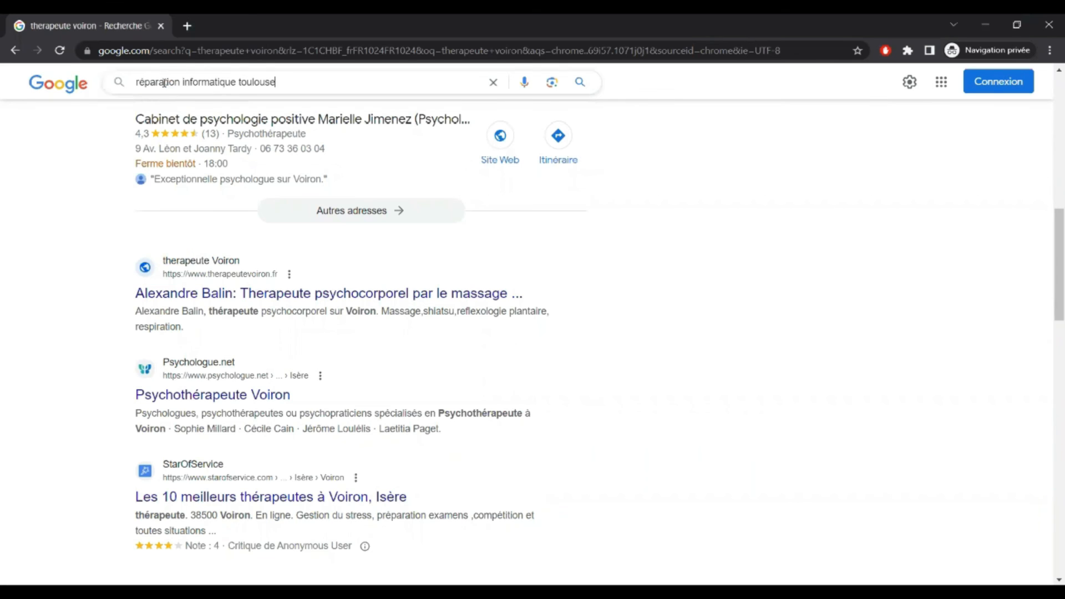
key("Return")
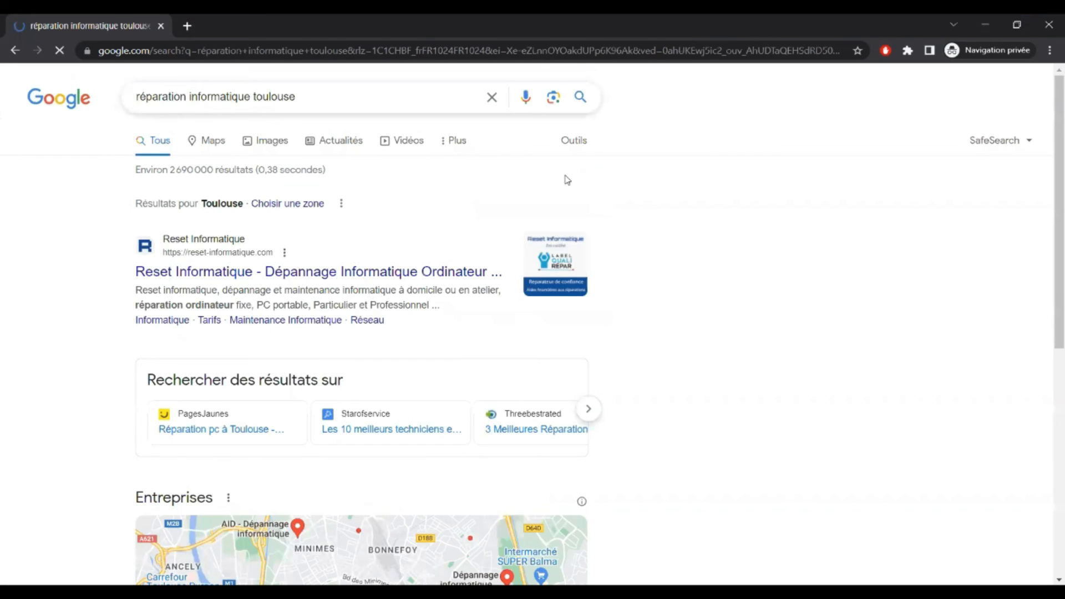
scroll(582, 164, "down", 7)
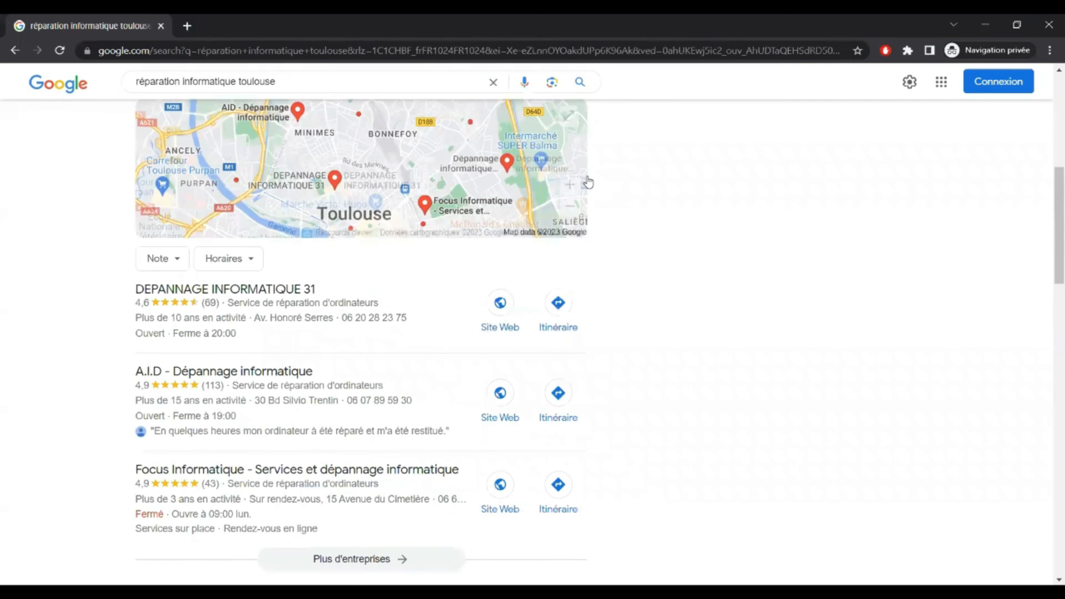
scroll(560, 189, "down", 6)
scroll(344, 275, "down", 3)
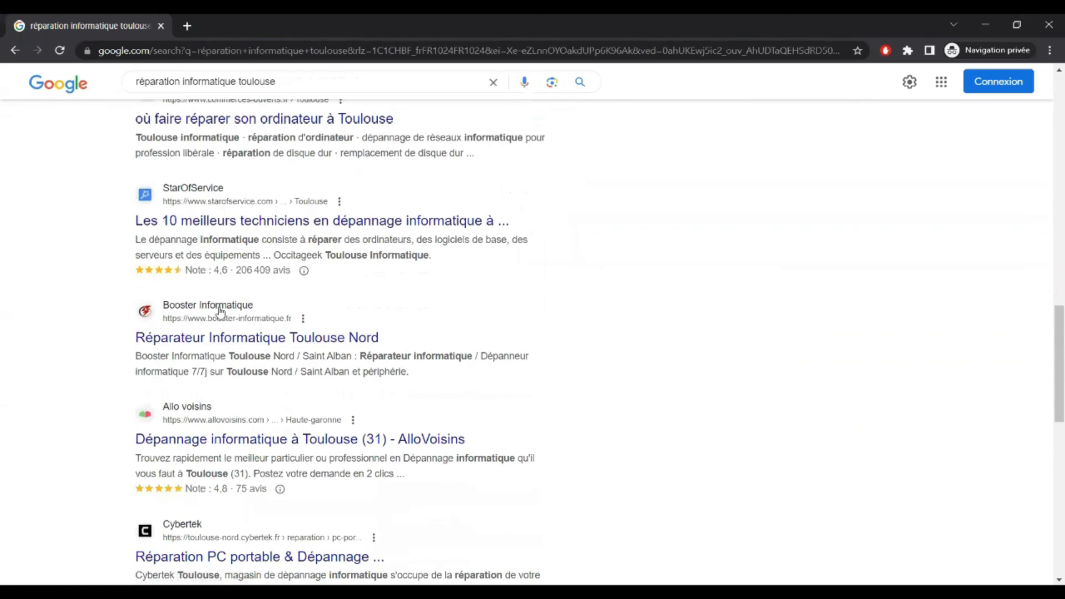
Search for "énergéticien bordeaux" and look through the local listings and the websites below them.
triple_click(317, 78)
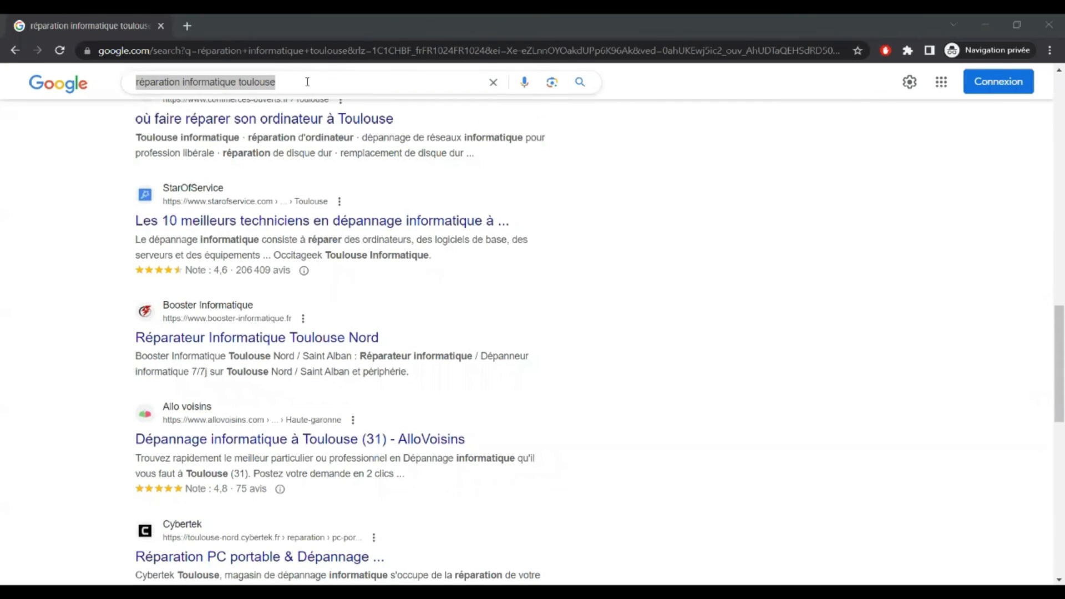
left_click_drag(286, 83, 117, 63)
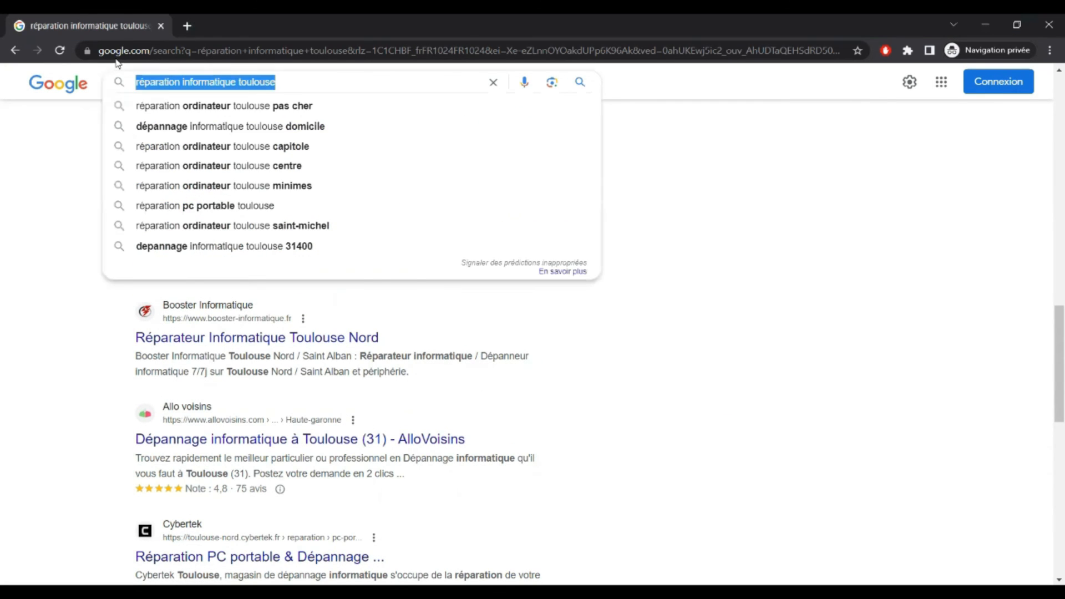
type("énergéticien bordeaux")
key("Return")
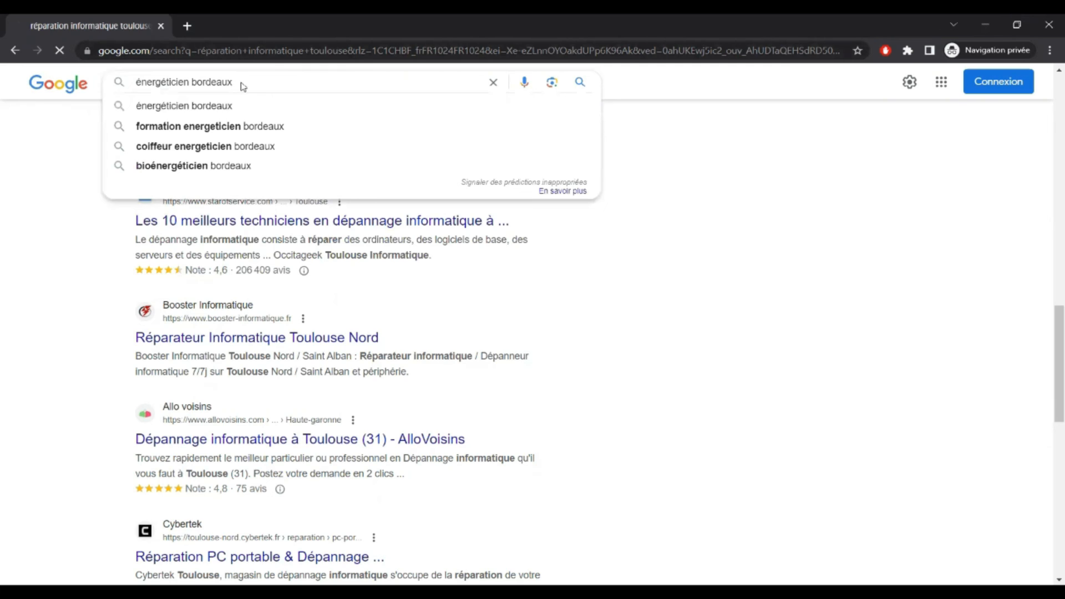
scroll(547, 185, "down", 10)
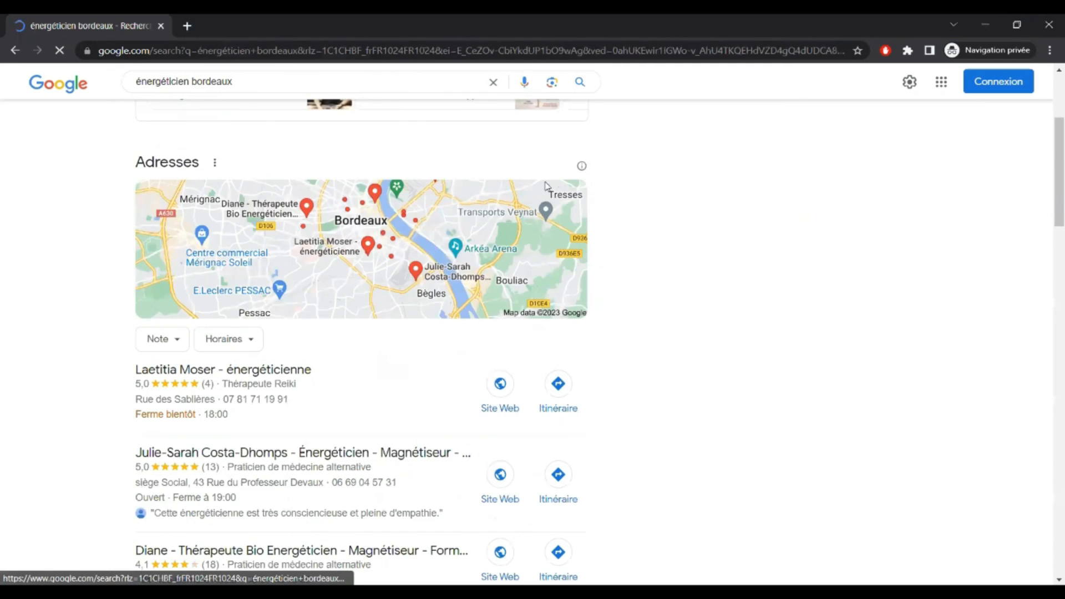
scroll(544, 184, "down", 7)
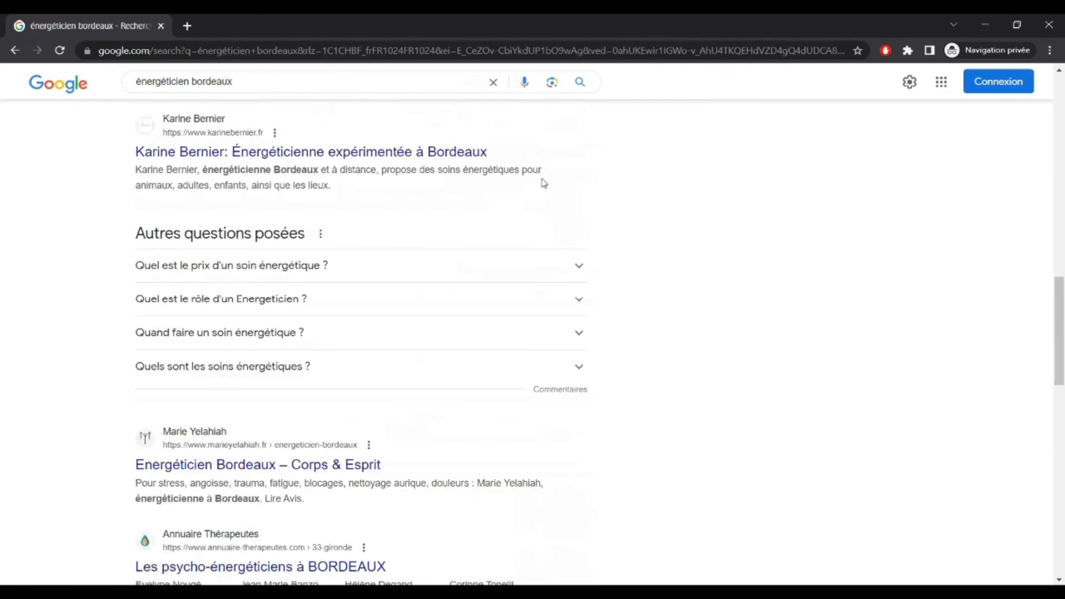
Search for "photographe naissance lyon" and look through the photographer websites in the results.
triple_click(287, 85)
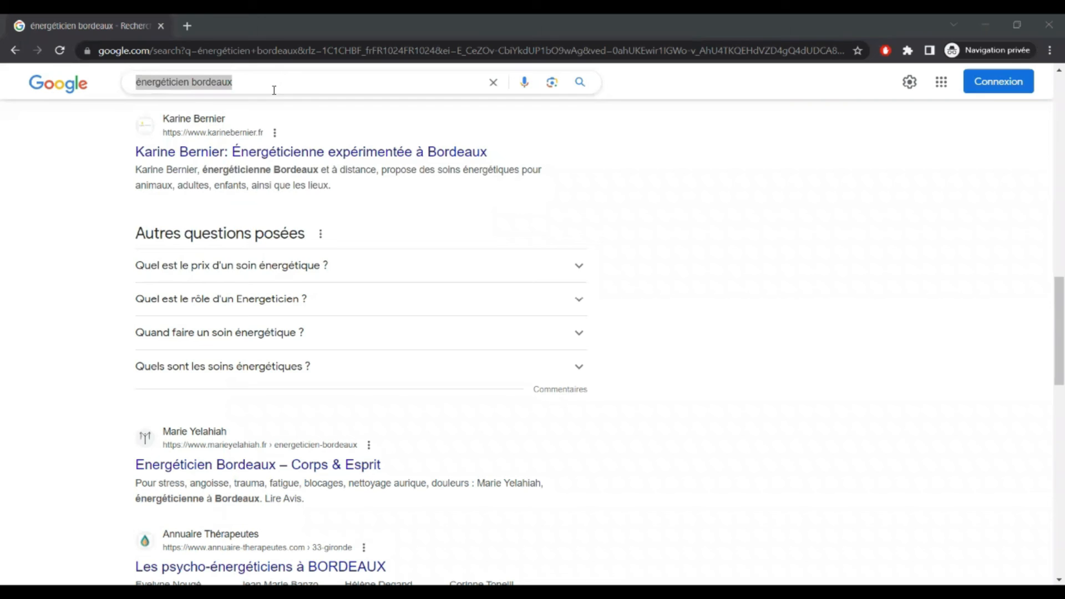
key("alt+Tab")
type("photographe naissance lyon")
key("Return")
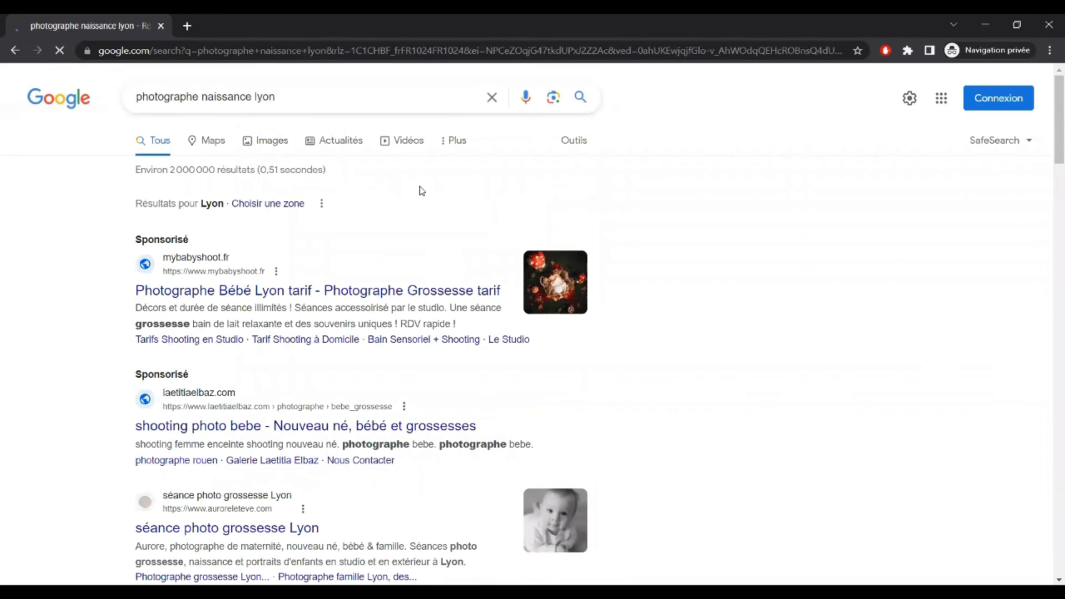
scroll(422, 189, "down", 7)
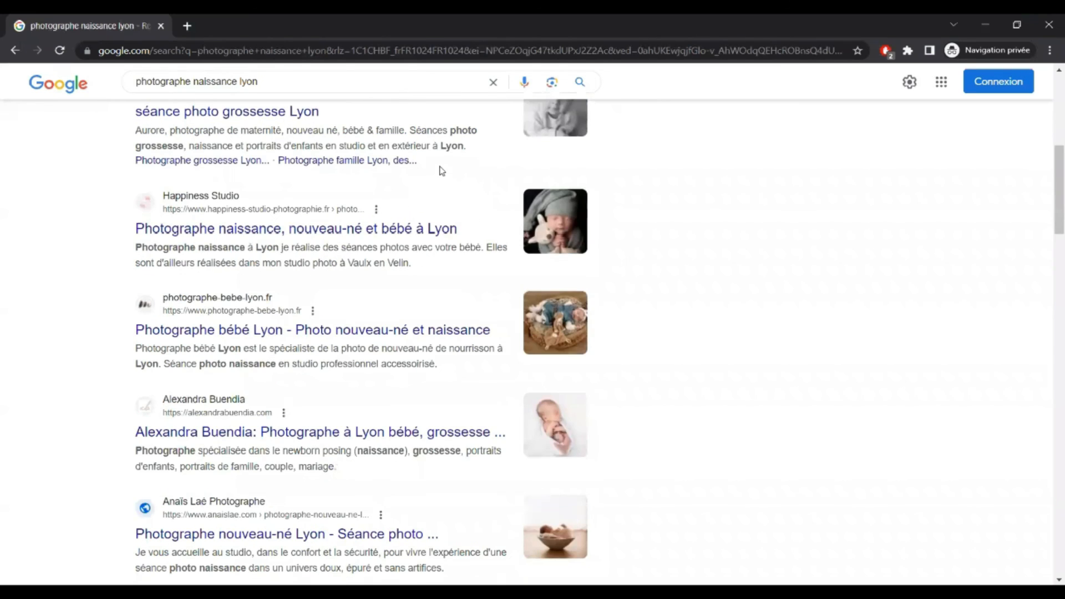
scroll(442, 171, "down", 5)
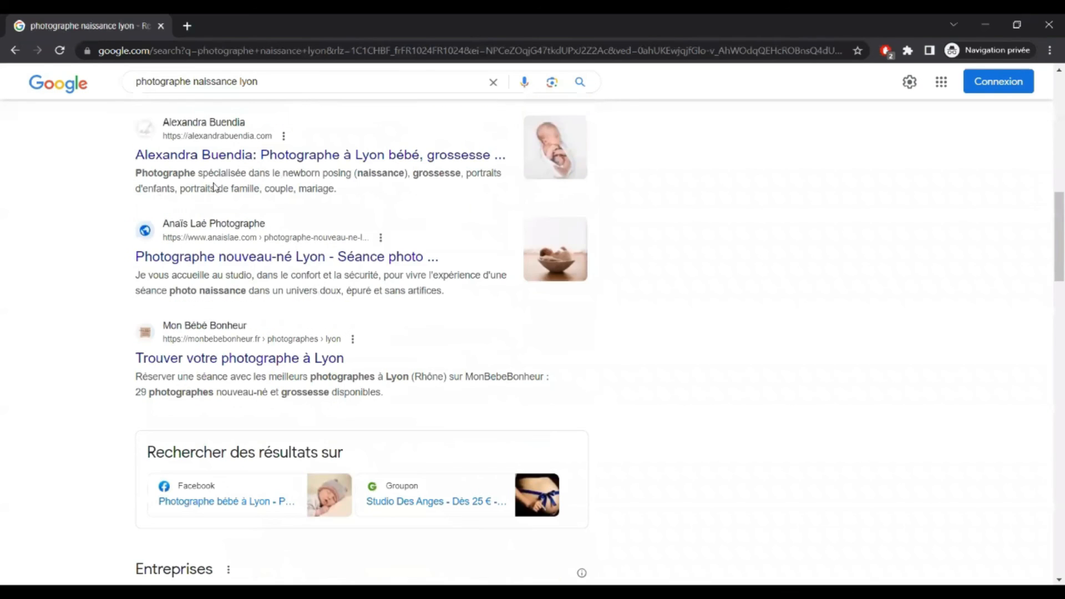
Search for "maitre d'oeuvre toulouse" and look through the results past the related questions.
left_click(275, 82)
left_click_drag(274, 83, 124, 89)
type("maitre d'oeuvre toulouse")
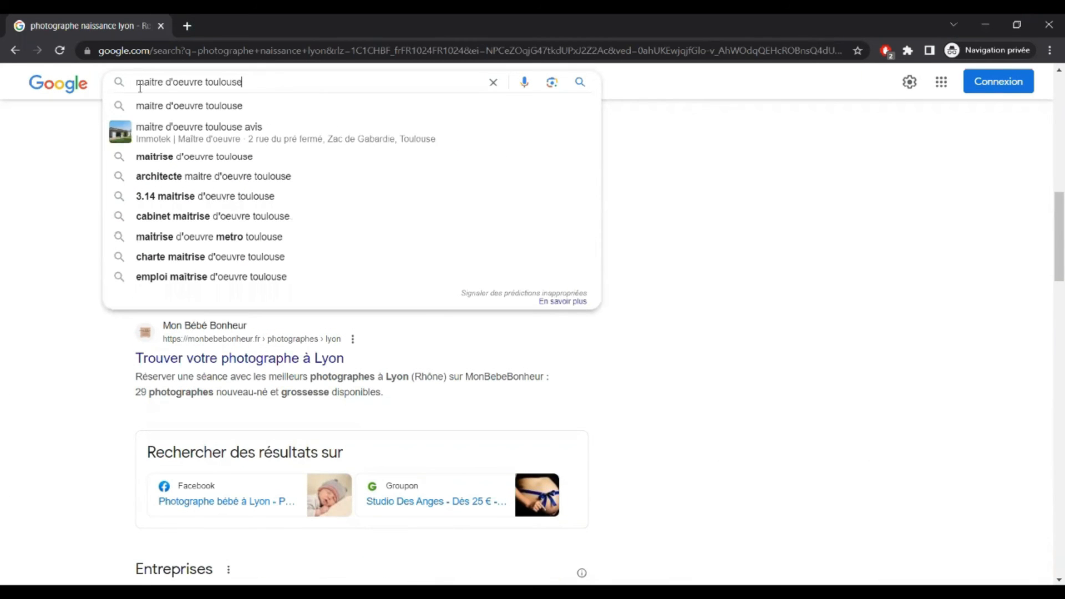
key("Return")
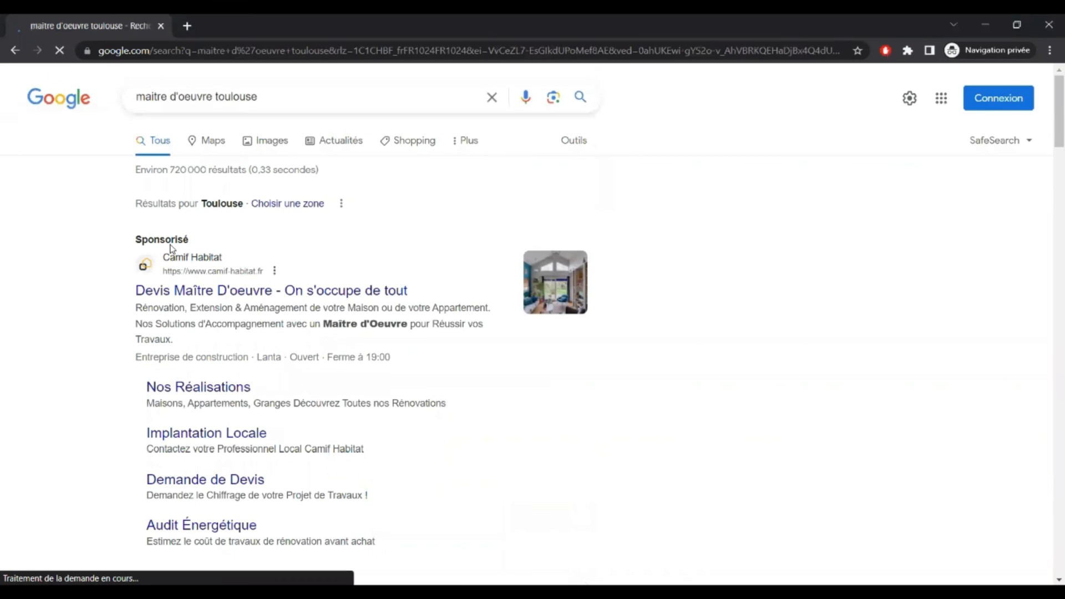
scroll(171, 248, "down", 15)
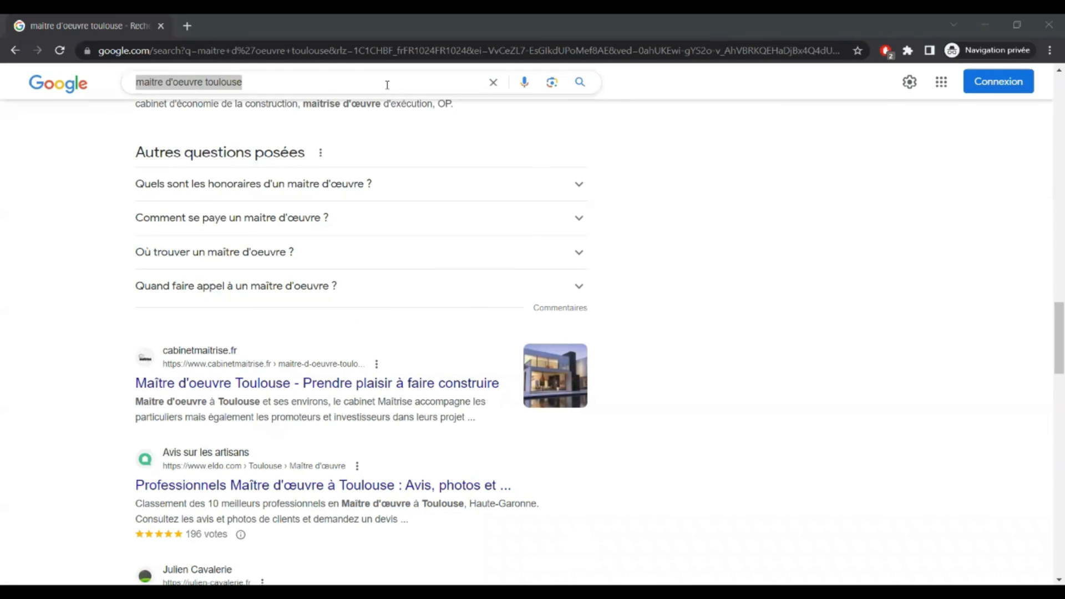
Search for "maquilleuse Paris", look through the organic results and go back up to the local business listings.
left_click(268, 82)
left_click_drag(268, 81, 105, 87)
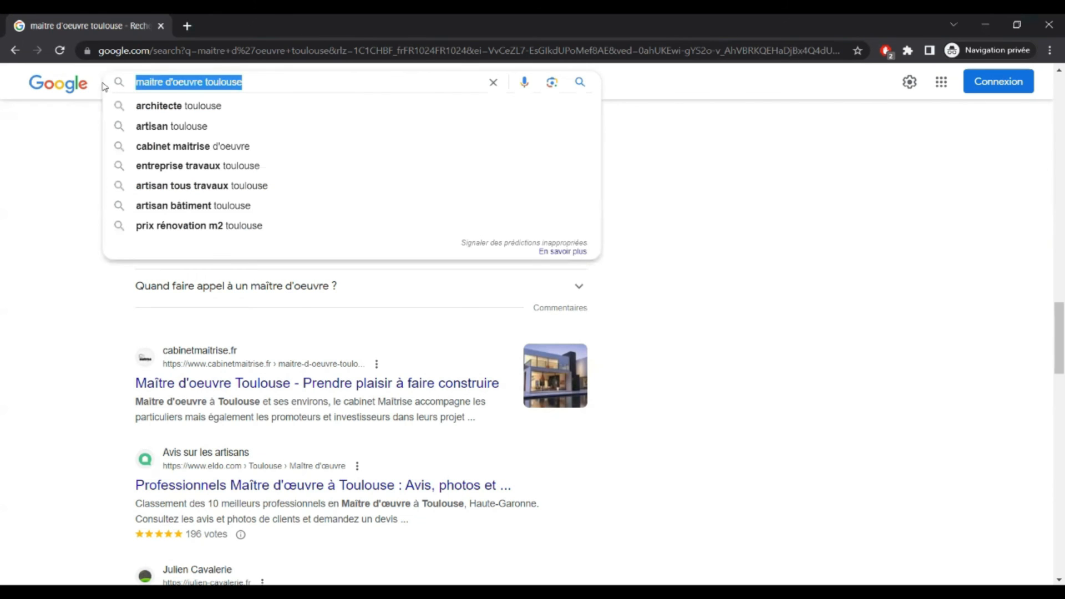
type("maquilleuse Paris")
key("Return")
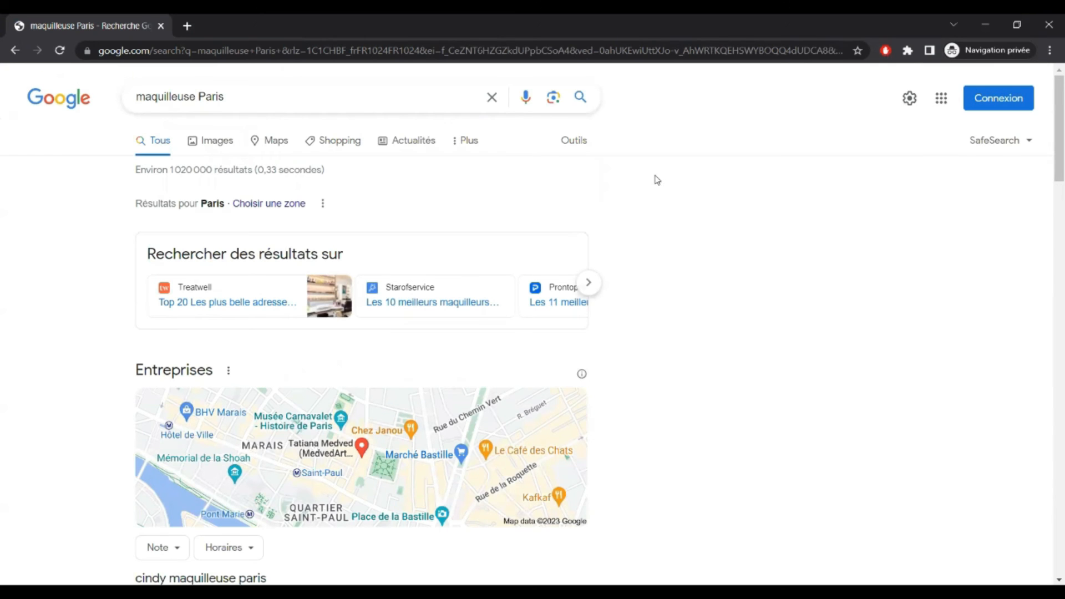
scroll(654, 183, "down", 3)
scroll(645, 187, "down", 6)
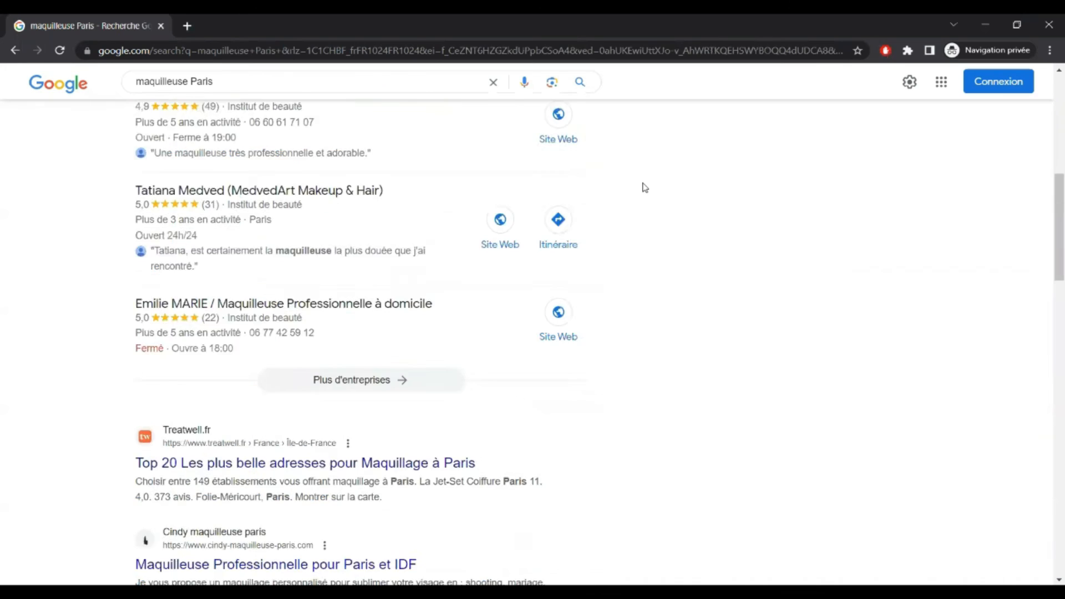
scroll(644, 188, "down", 5)
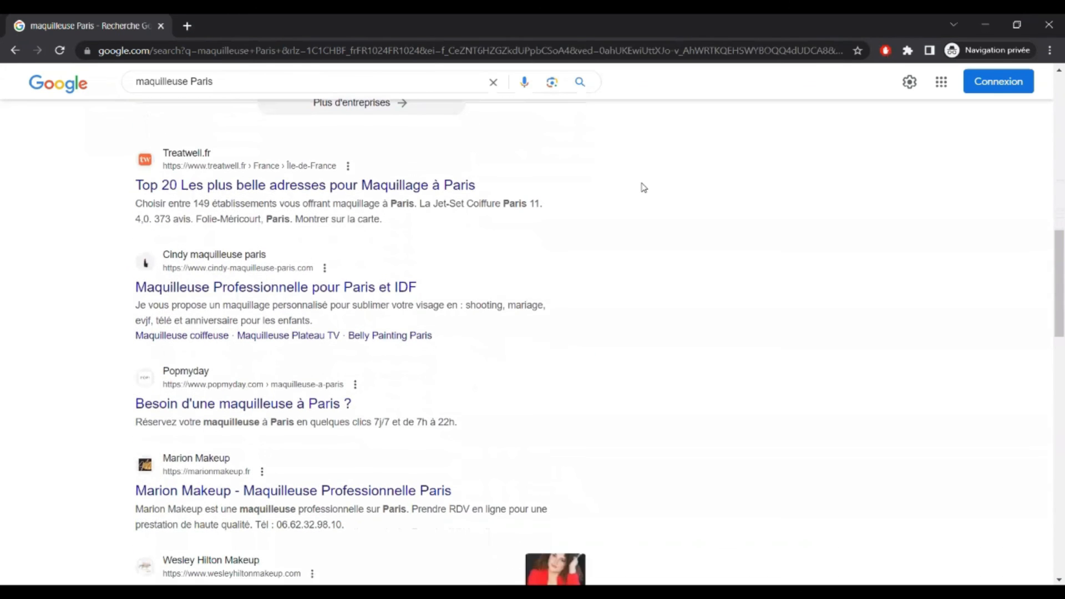
scroll(644, 188, "up", 1)
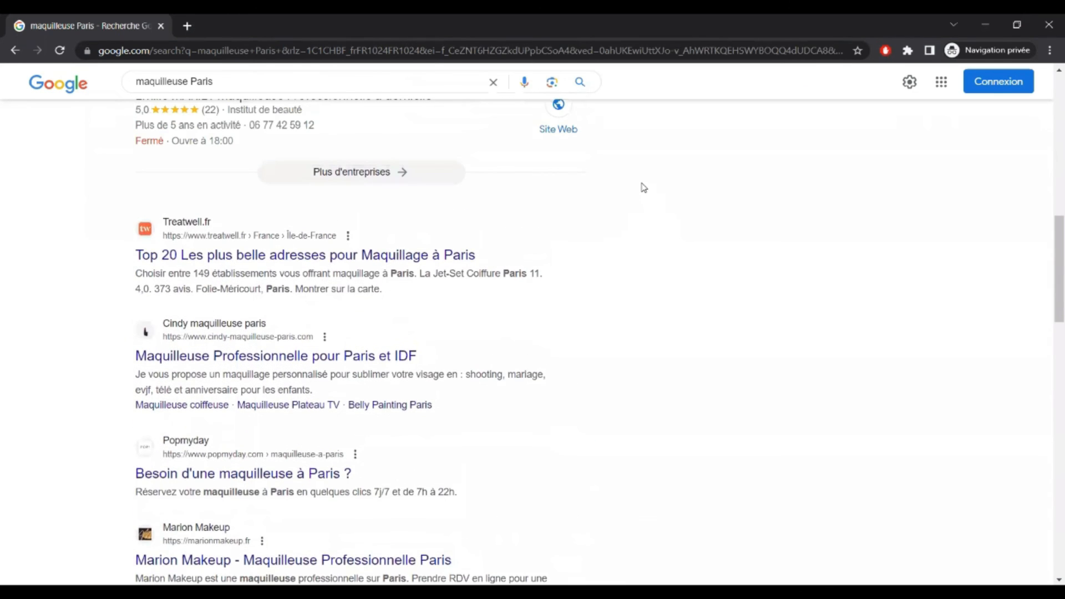
scroll(644, 188, "up", 1)
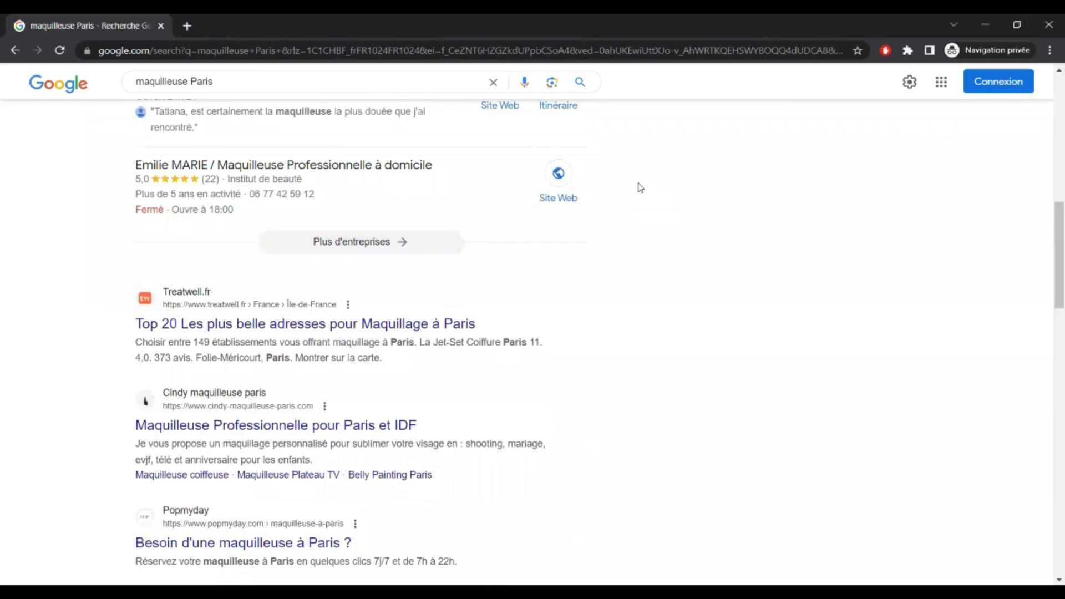
scroll(641, 187, "up", 4)
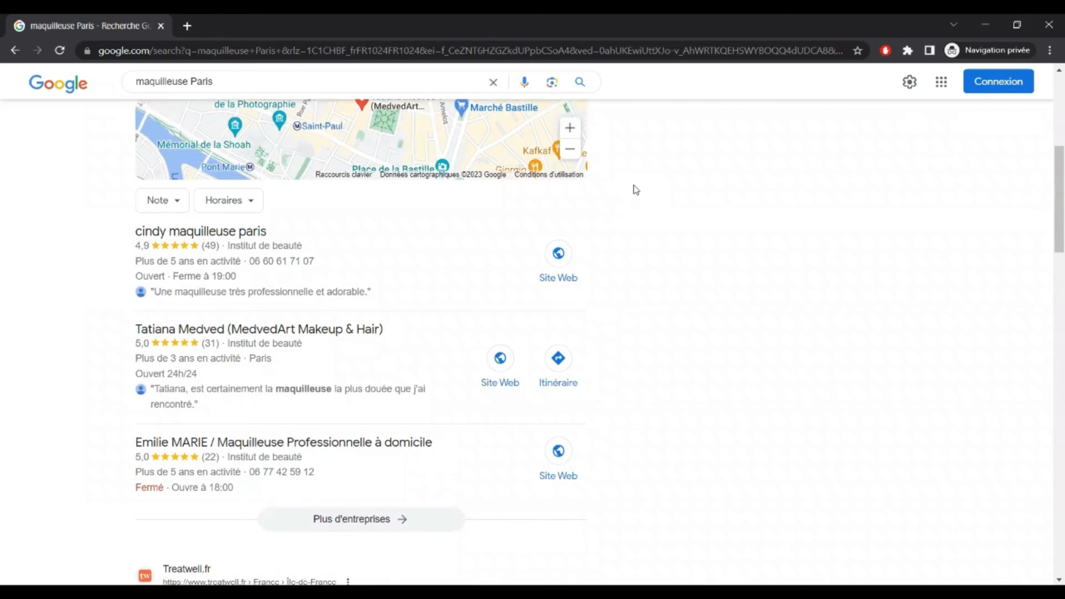
scroll(636, 189, "up", 4)
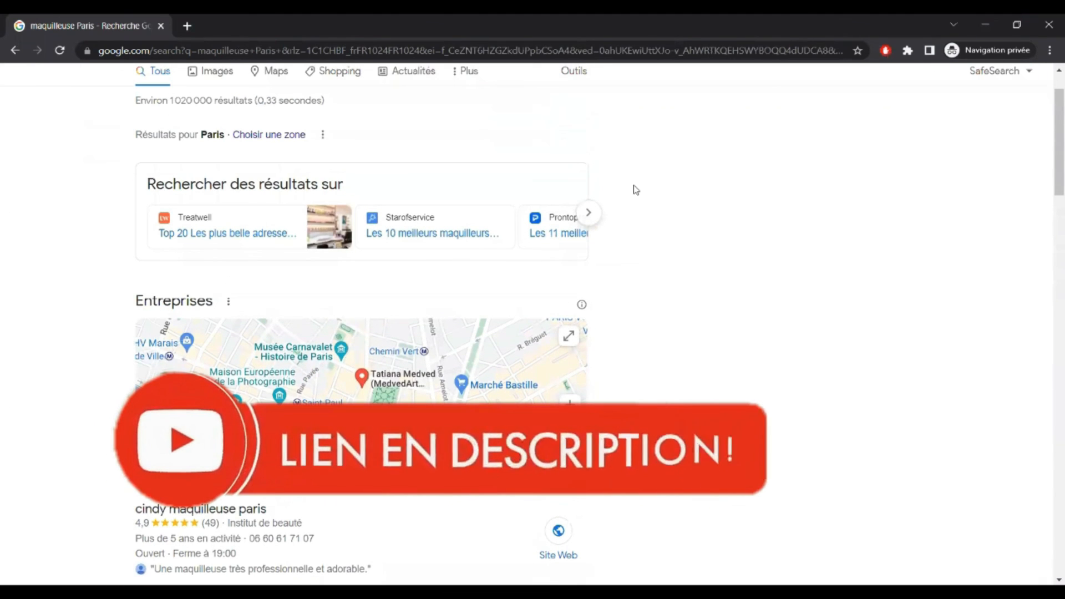